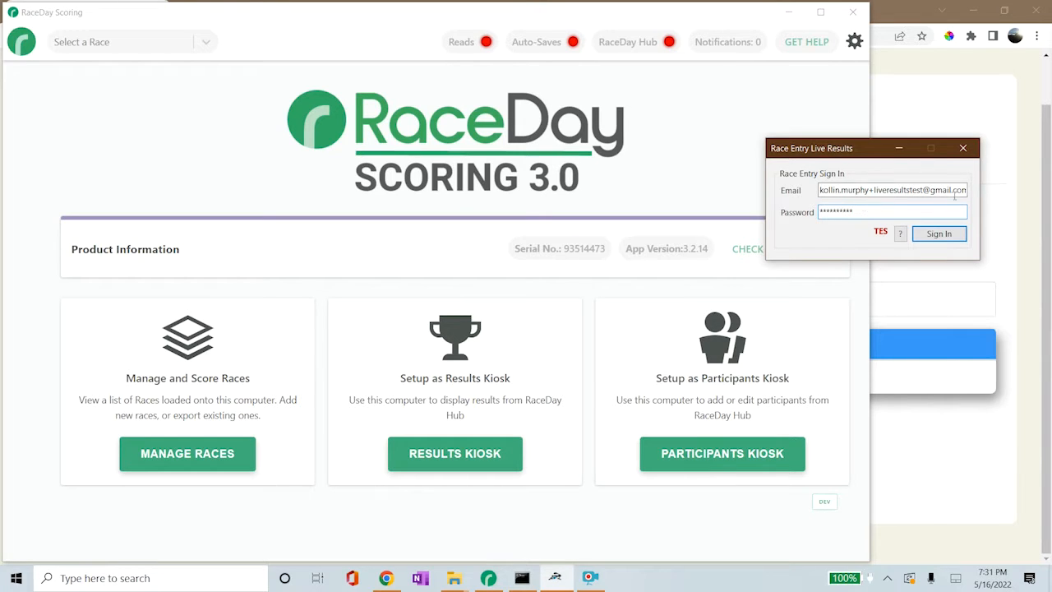
# - Sign in to Race Entry and open The Tortoise and the Hare Testing - 2022 for managing results from local scoring software
pyautogui.click(934, 237)
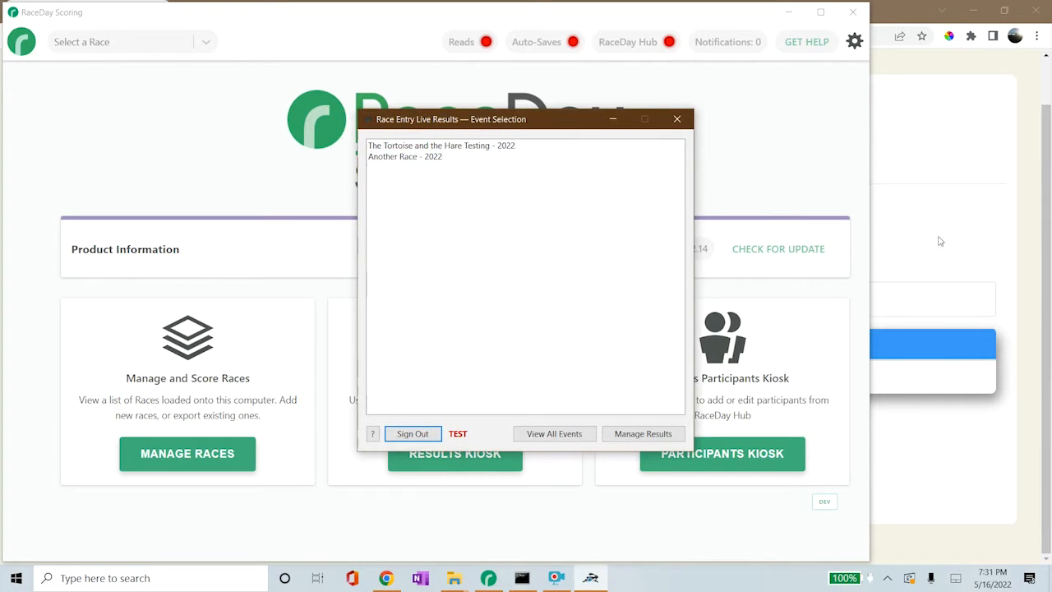
pyautogui.click(471, 146)
pyautogui.click(453, 162)
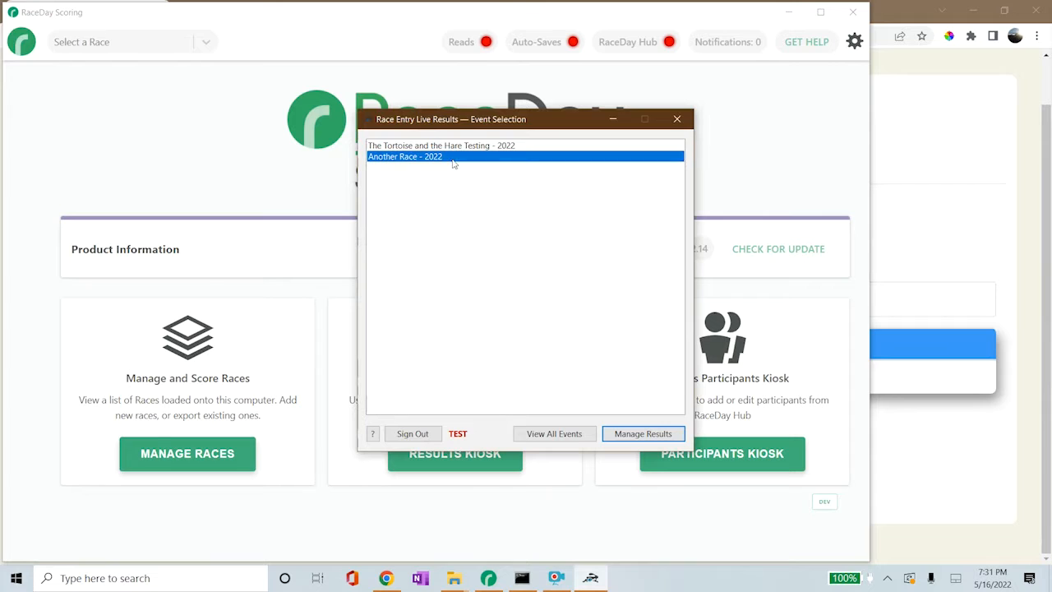
pyautogui.click(413, 146)
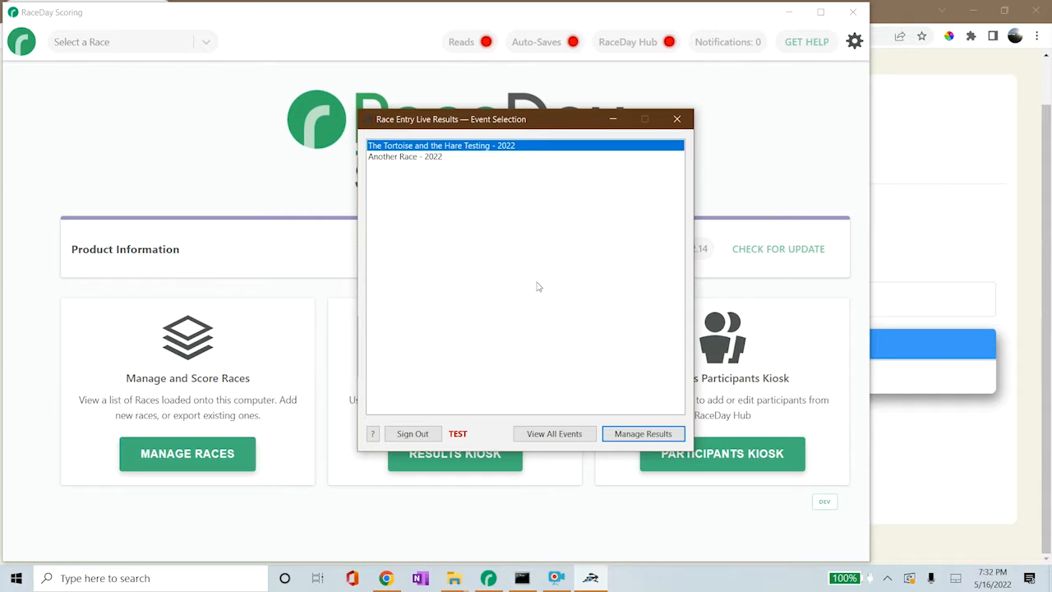
pyautogui.click(643, 434)
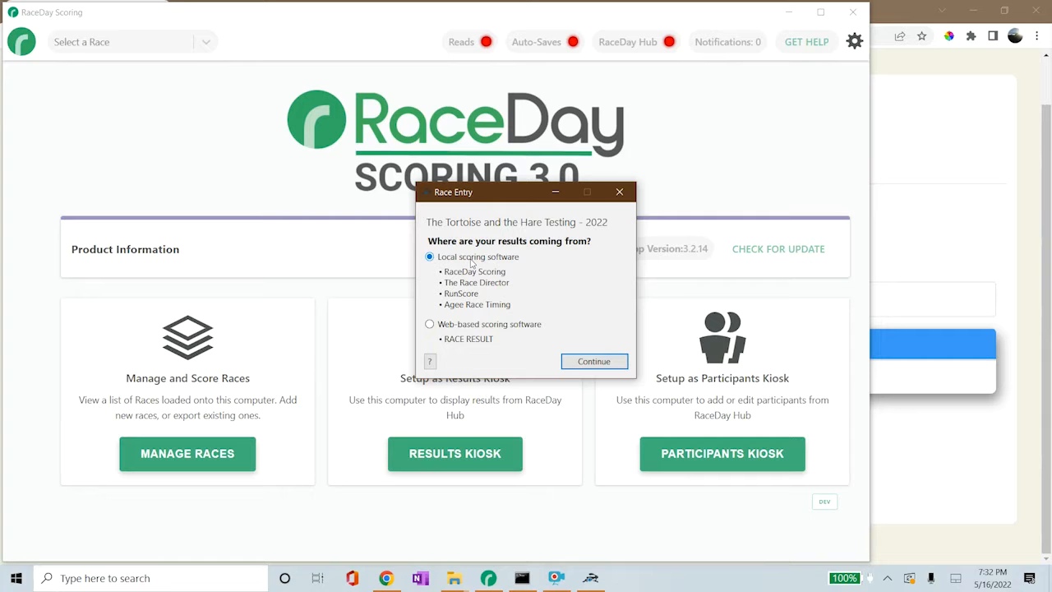
pyautogui.click(595, 362)
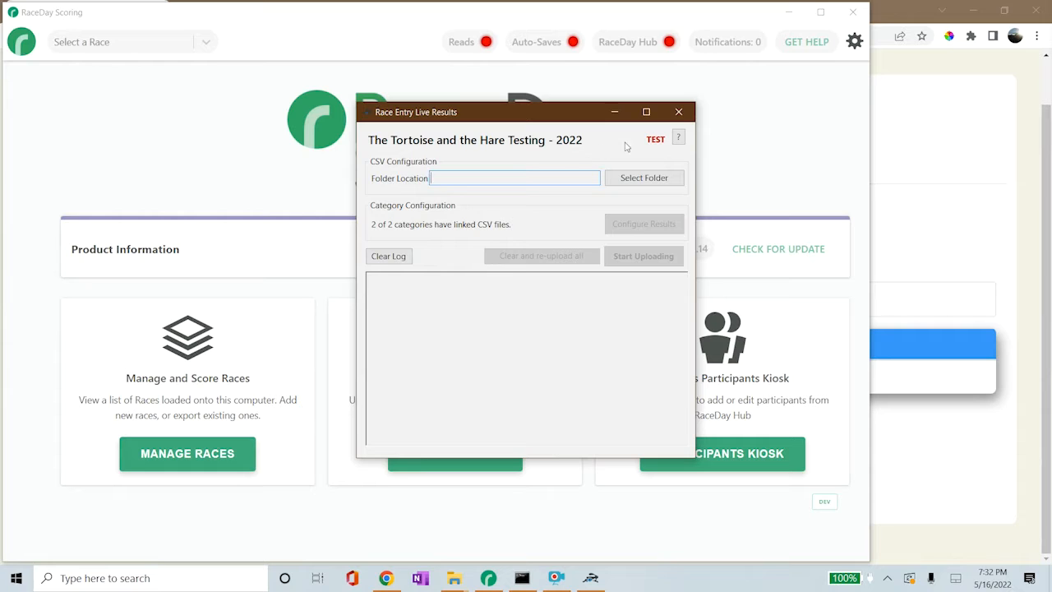
# - Open the Live Results help and read the topics Using this program, Configuring results and CSV Format
pyautogui.click(679, 137)
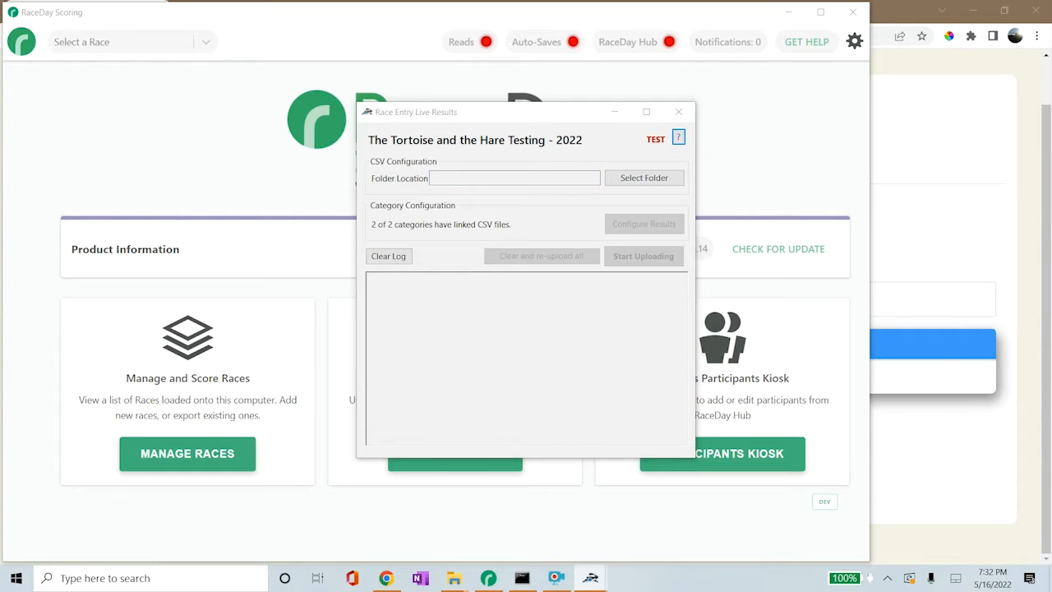
pyautogui.moveTo(862, 176); pyautogui.dragTo(552, 88)
pyautogui.click(678, 138)
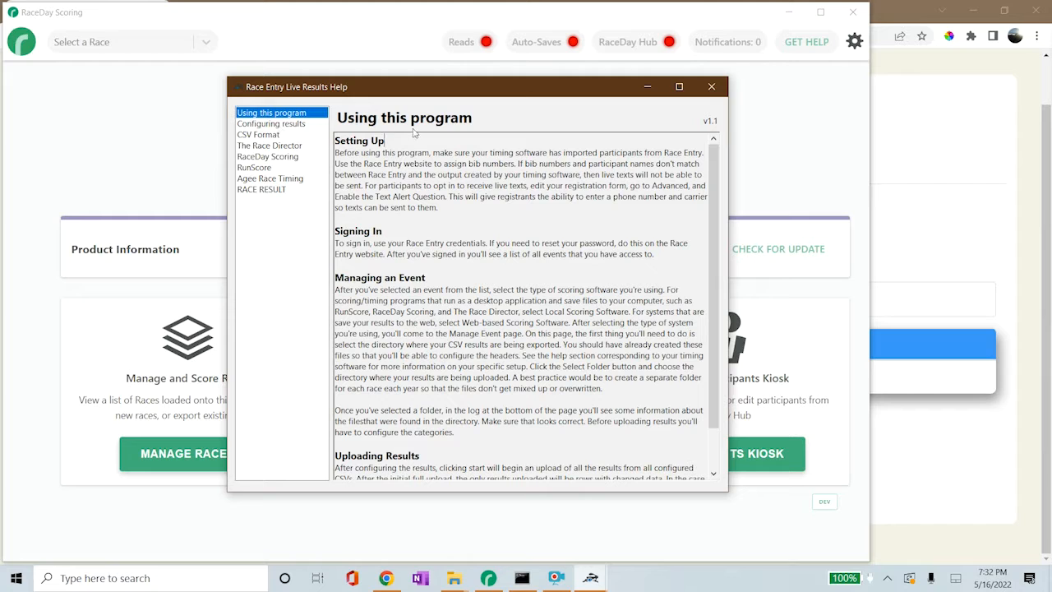
pyautogui.click(250, 125)
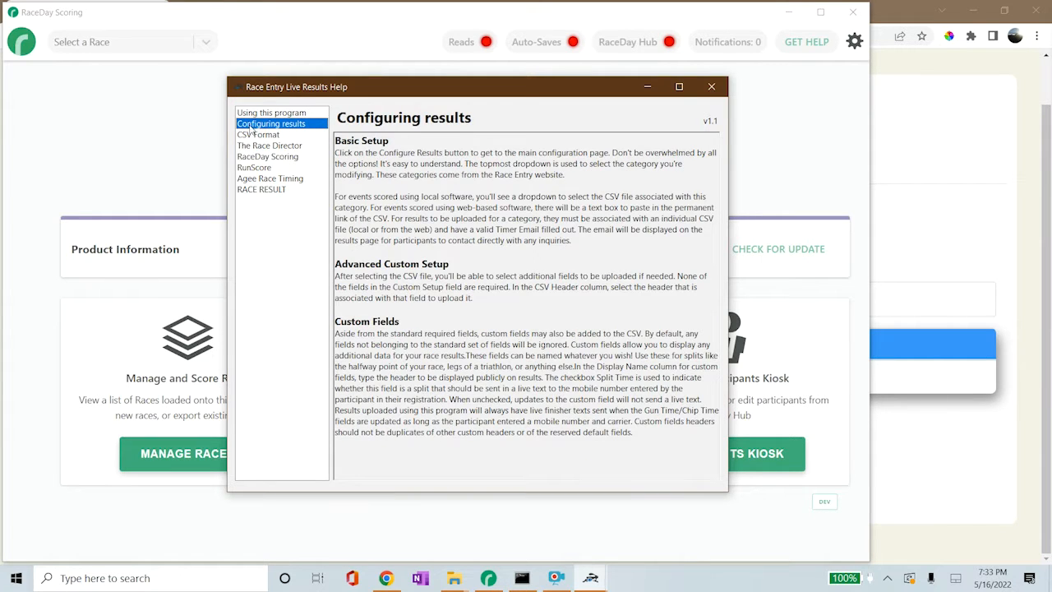
pyautogui.click(255, 136)
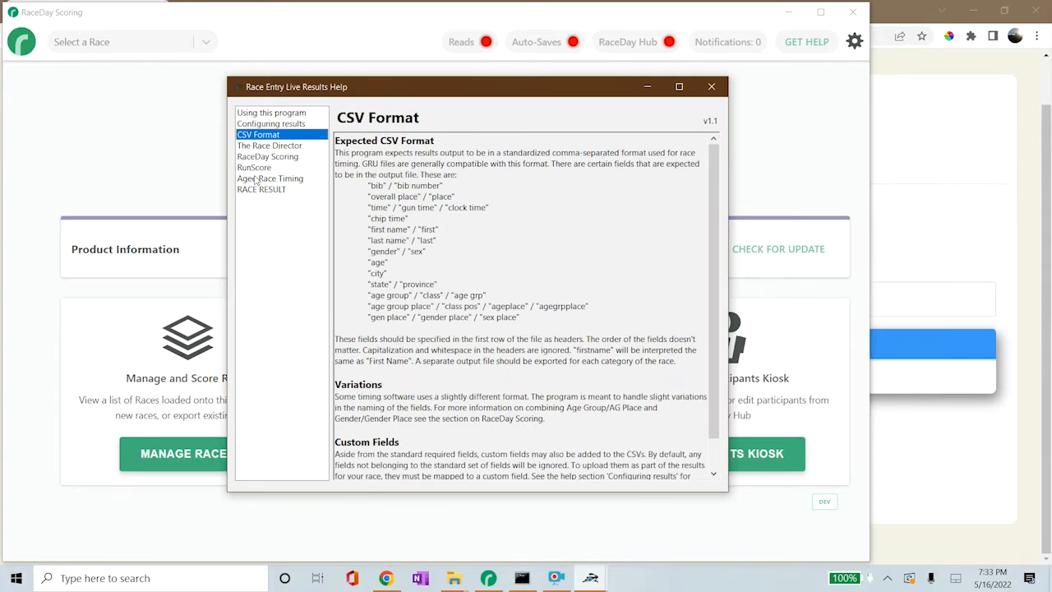
# - Look through the help topics for RaceDay Scoring, RunScore, Agee Race Timing and The Race Director, and close the help
pyautogui.click(256, 157)
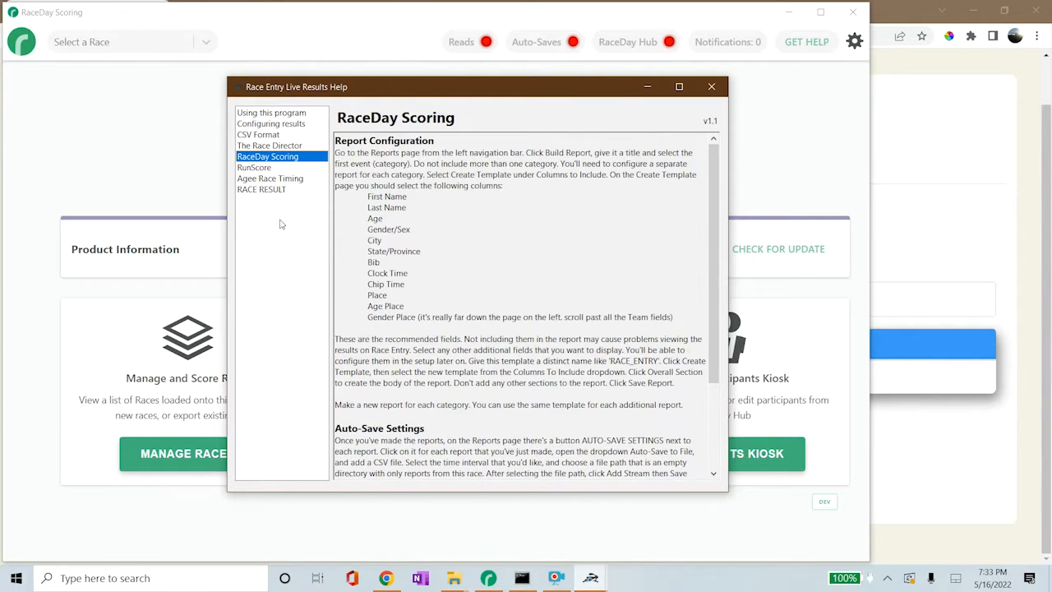
pyautogui.press('Up')
pyautogui.press('Down')
pyautogui.press('Down')
pyautogui.press('Down')
pyautogui.press('Down')
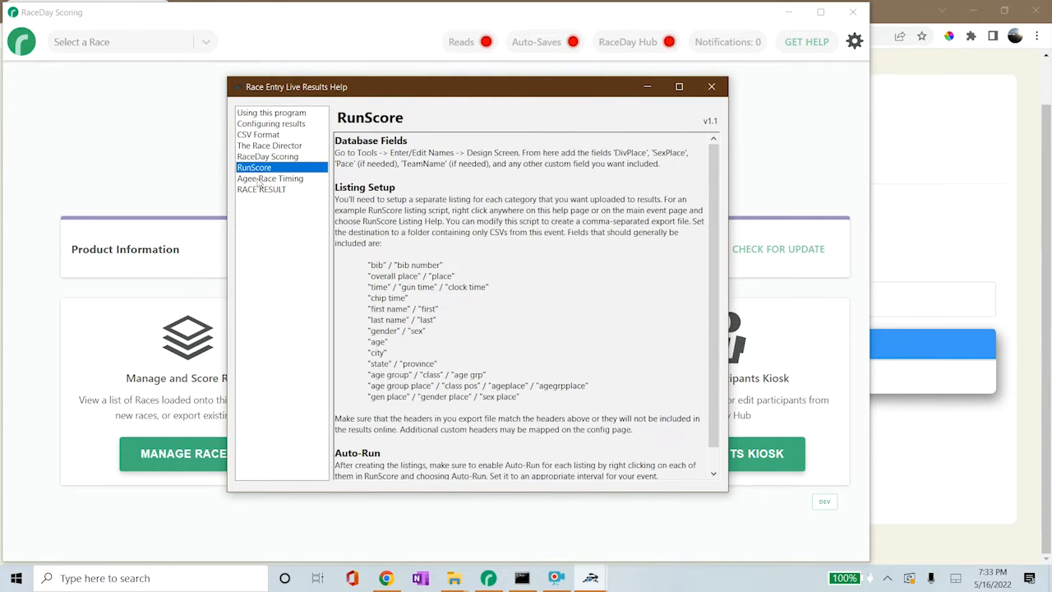
pyautogui.click(267, 167)
pyautogui.click(262, 178)
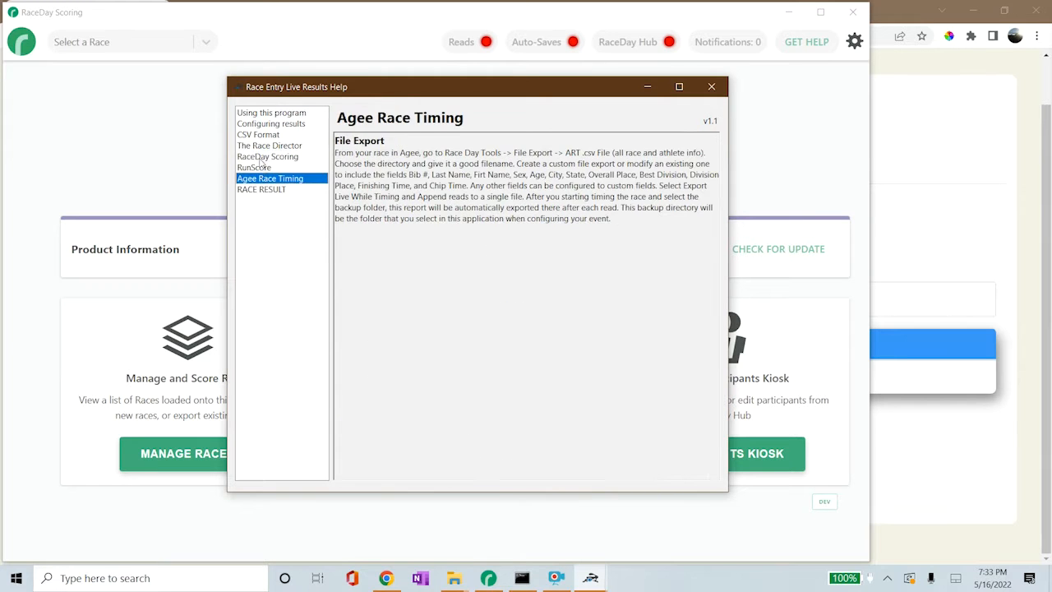
pyautogui.click(260, 158)
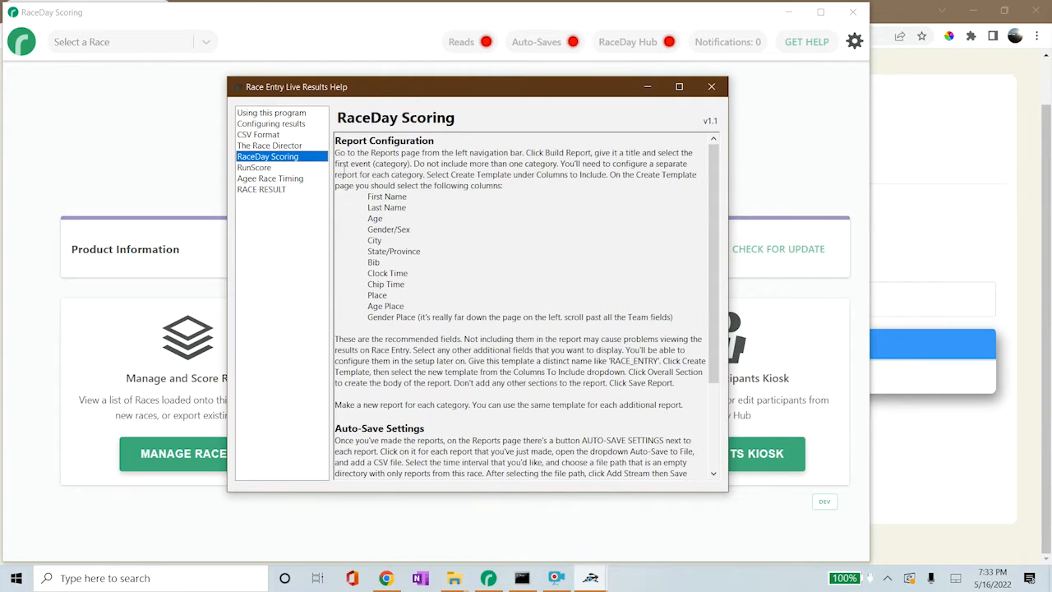
pyautogui.click(265, 145)
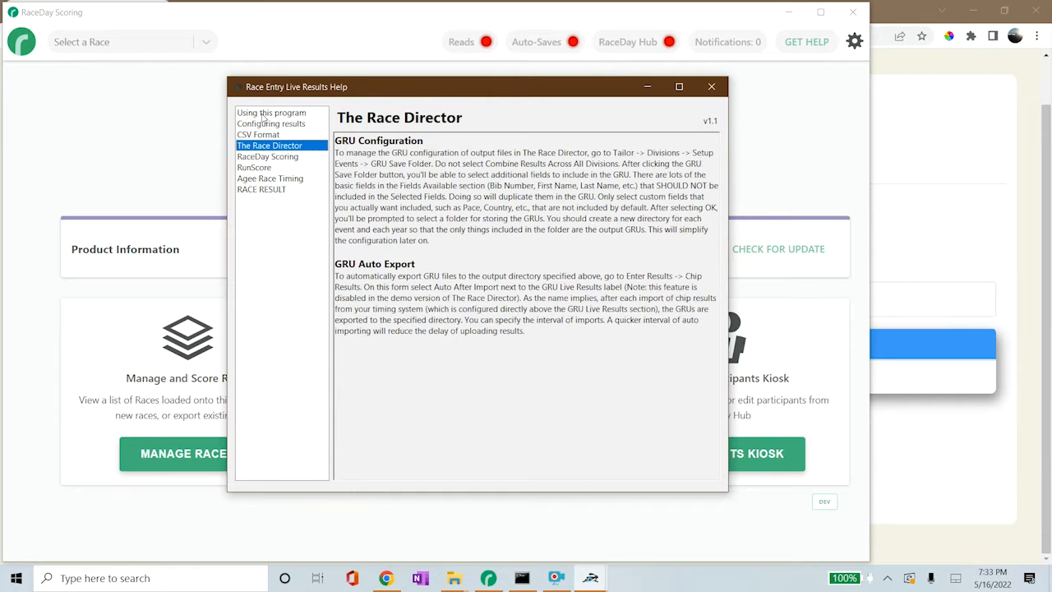
pyautogui.click(264, 115)
pyautogui.moveTo(355, 89); pyautogui.dragTo(426, 91)
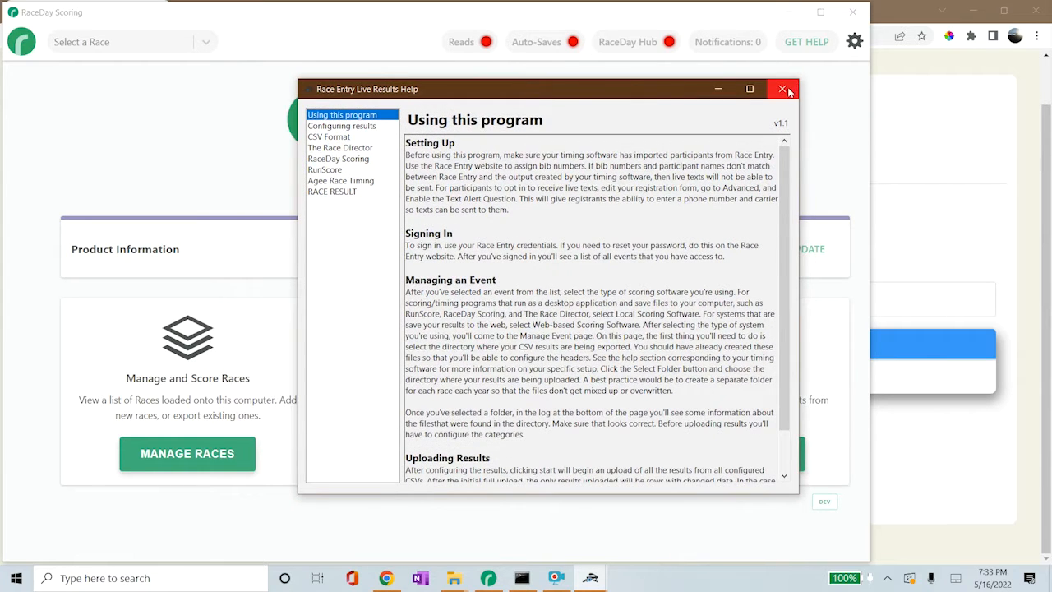
pyautogui.click(782, 89)
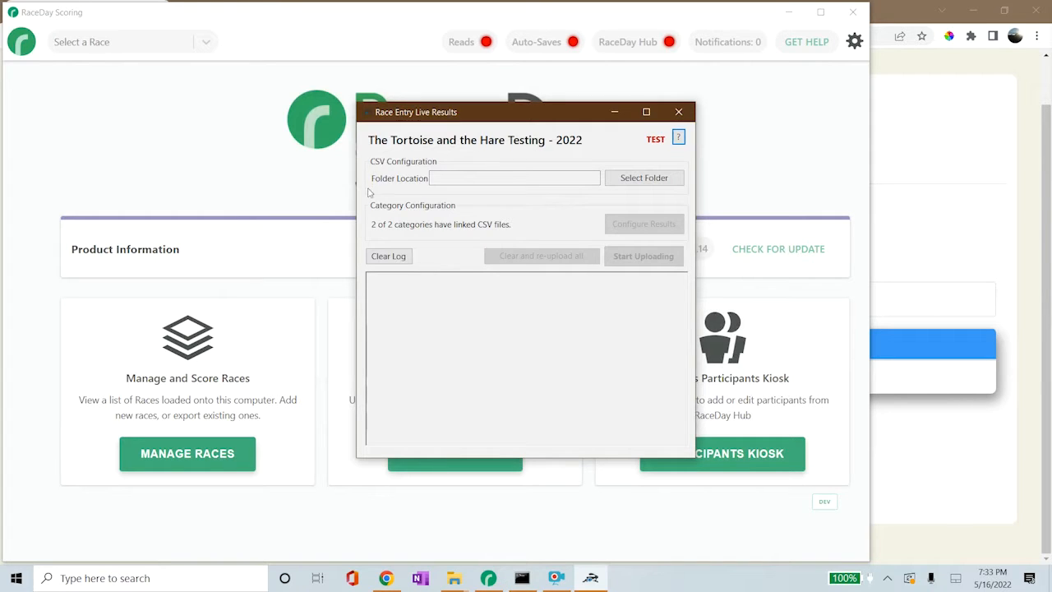
# - Move the Live Results window aside and open the race Tortoise and the Hare — 05-20-2022 in RaceDay Scoring
pyautogui.click(475, 183)
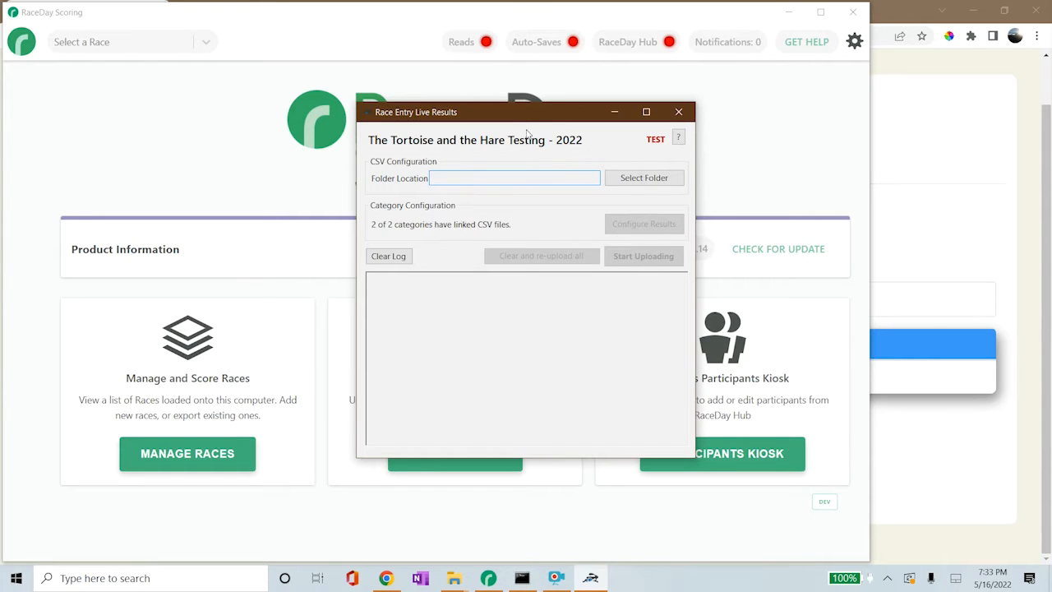
pyautogui.moveTo(518, 119); pyautogui.dragTo(825, 125)
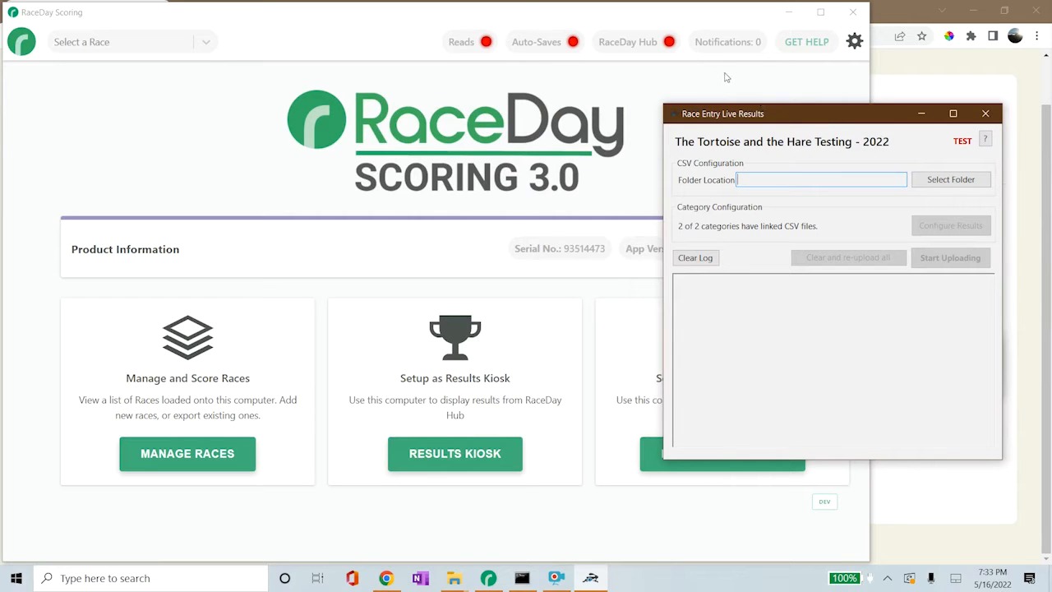
pyautogui.click(771, 82)
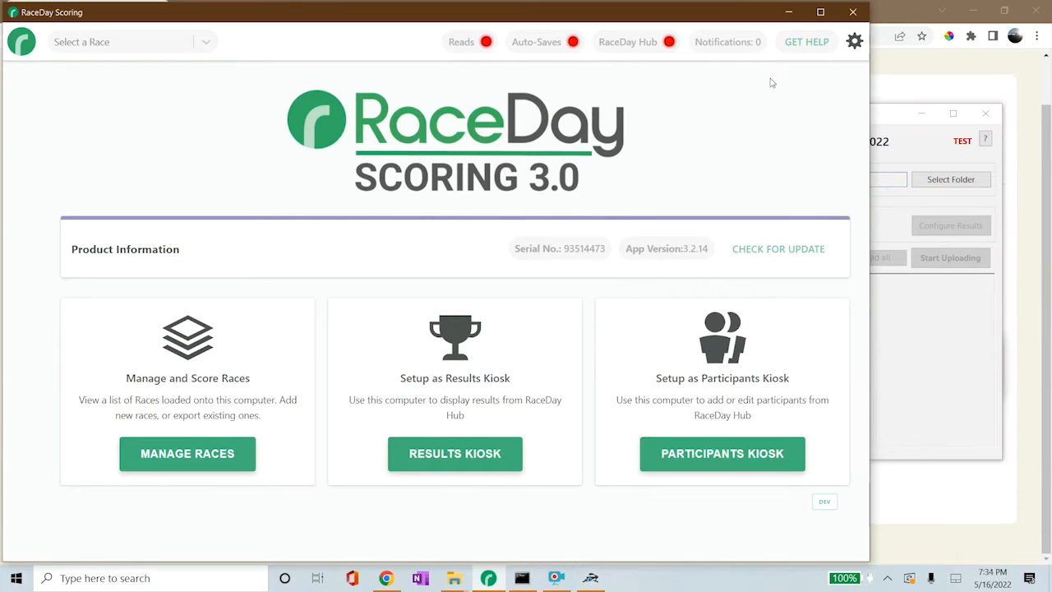
pyautogui.click(175, 45)
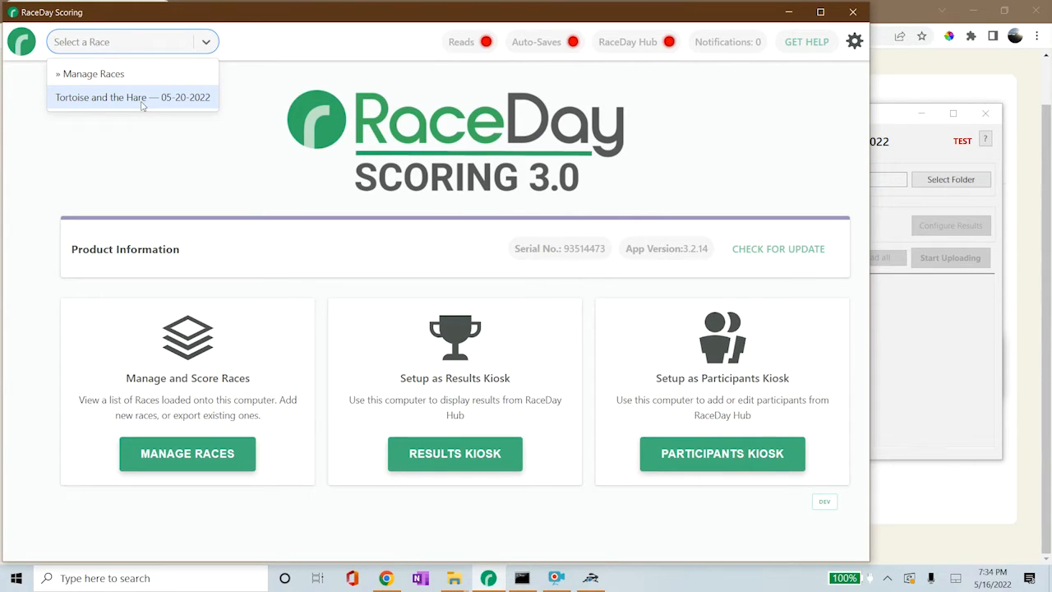
pyautogui.click(188, 100)
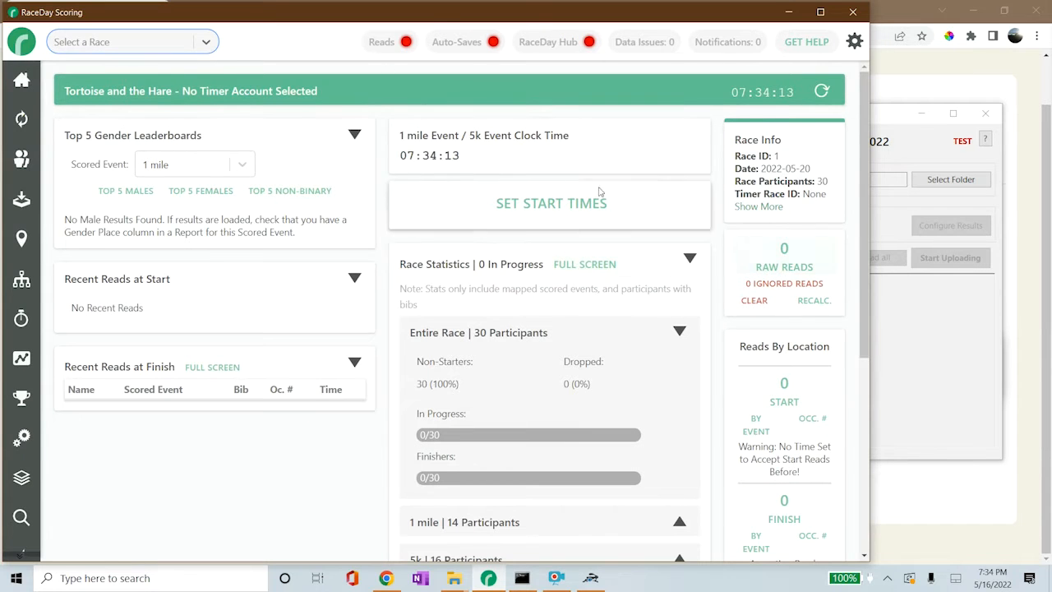
# - Examine the event clock time and the race statistics on the race dashboard
pyautogui.moveTo(465, 157); pyautogui.dragTo(382, 159)
pyautogui.click(483, 165)
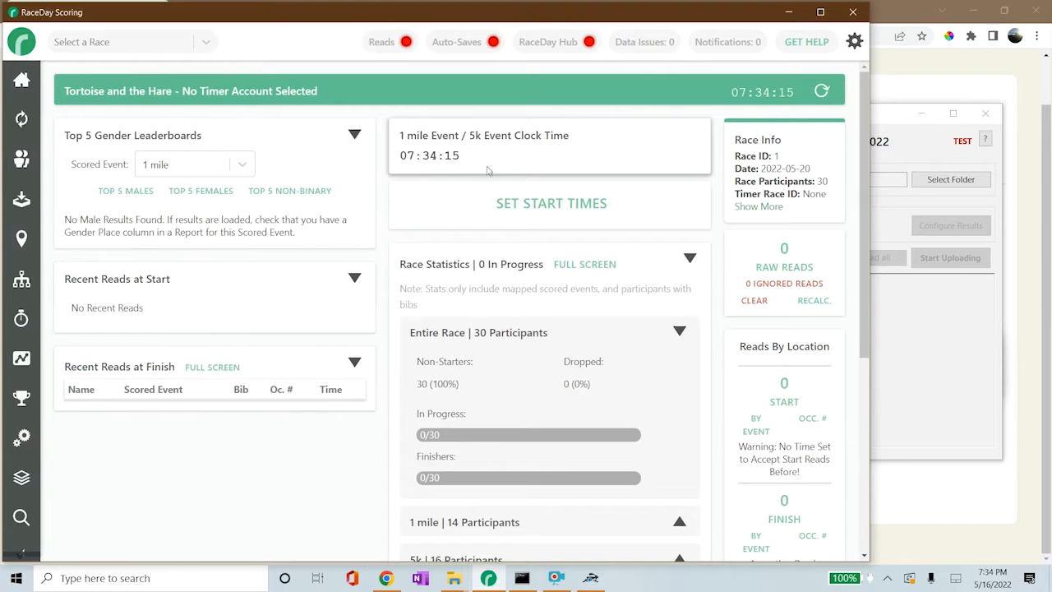
pyautogui.scroll(-4, 548, 300)
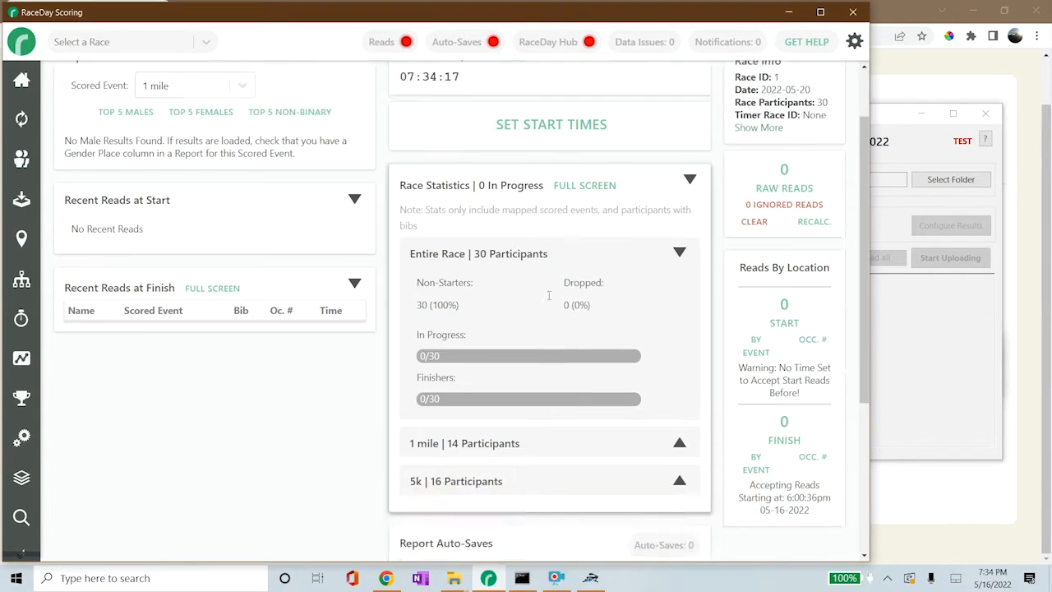
pyautogui.scroll(4, 567, 347)
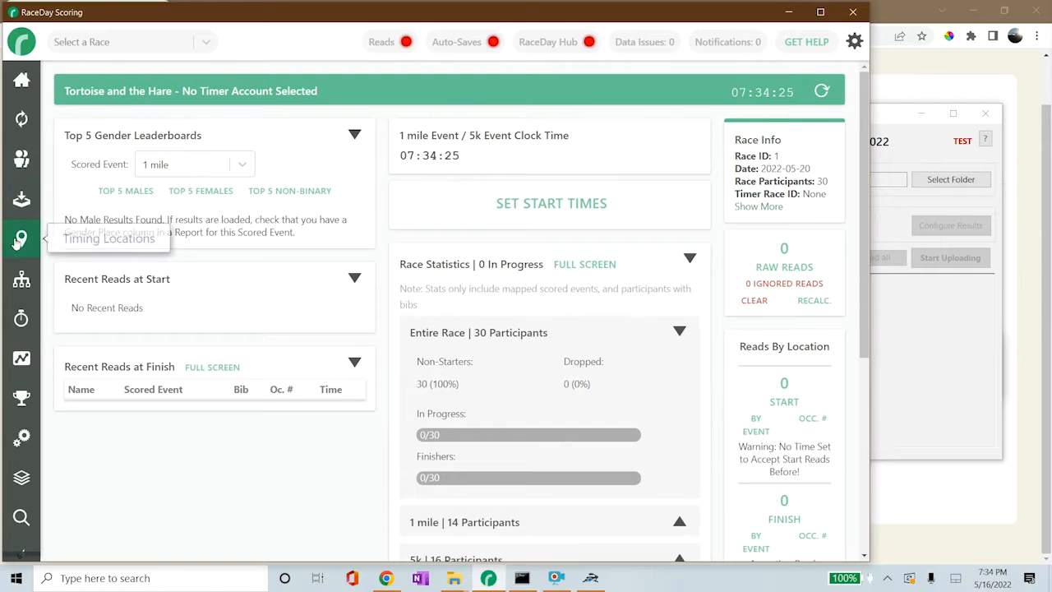
# - Examine the basic info and start times of the 1 mile and 5k scored events
pyautogui.click(22, 280)
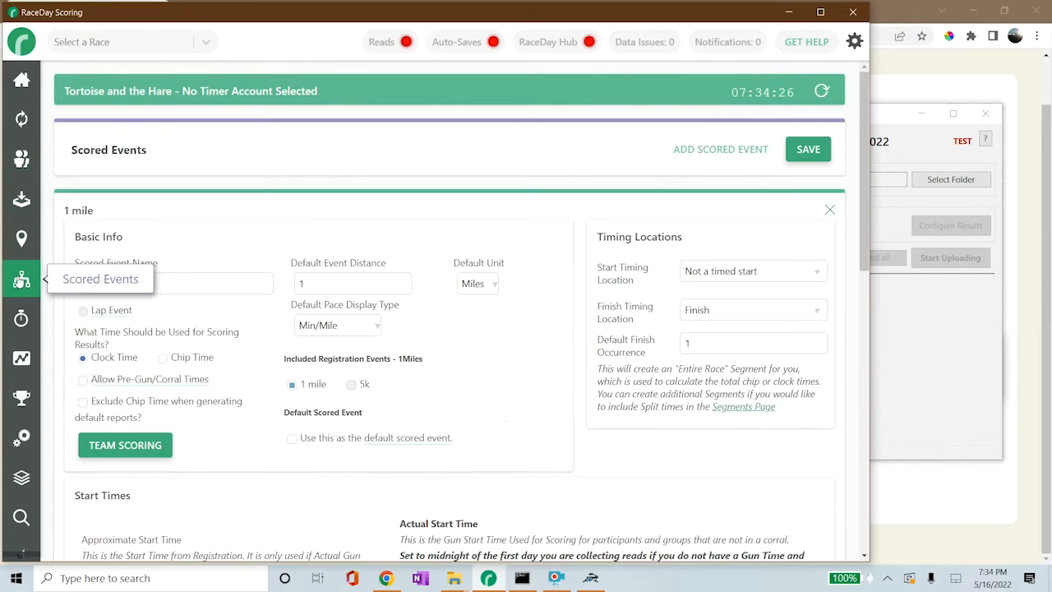
pyautogui.moveTo(98, 212); pyautogui.dragTo(62, 214)
pyautogui.click(99, 212)
pyautogui.scroll(-1, 165, 284)
pyautogui.scroll(-4, 165, 284)
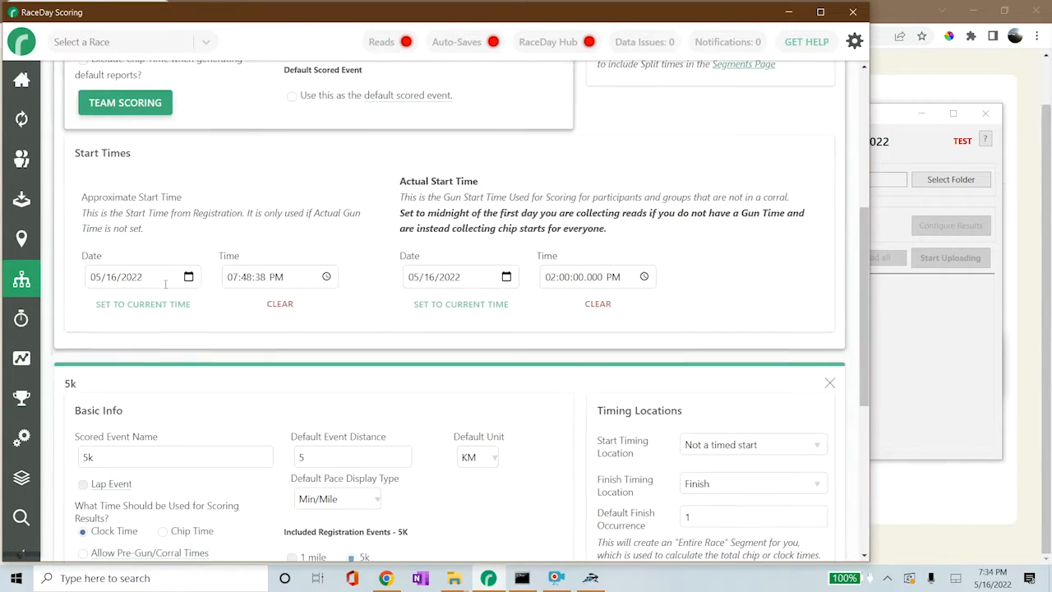
pyautogui.moveTo(81, 383); pyautogui.dragTo(63, 384)
pyautogui.click(87, 383)
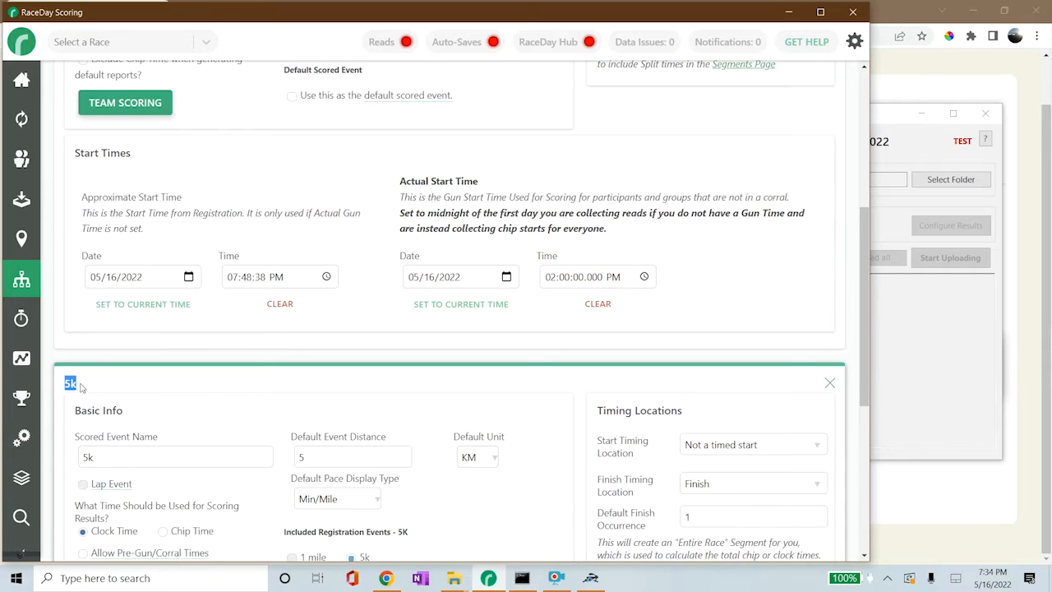
pyautogui.click(80, 385)
pyautogui.scroll(4, 386, 374)
pyautogui.scroll(1, 370, 380)
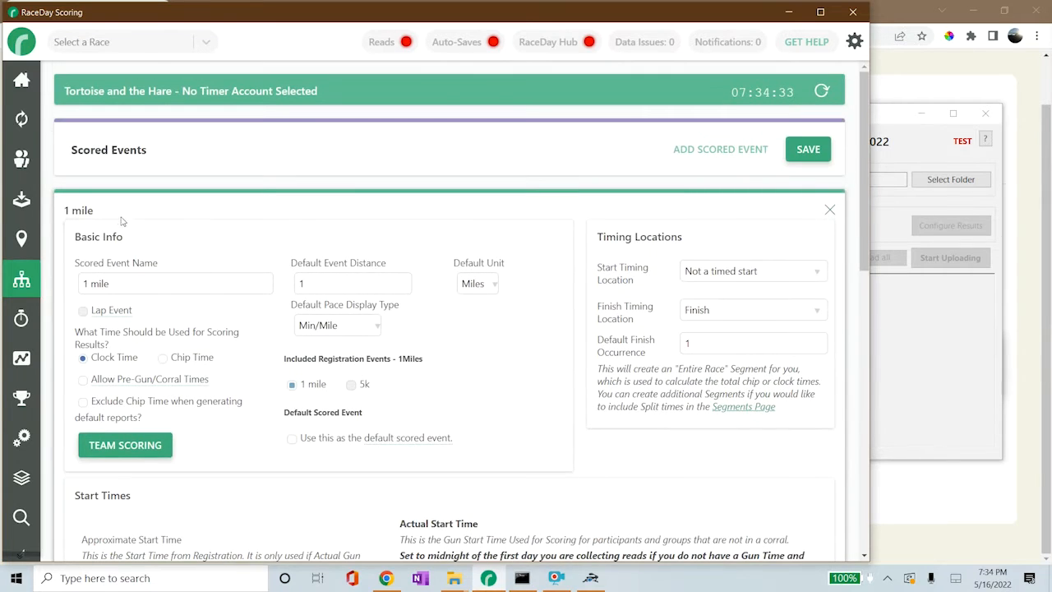
pyautogui.moveTo(112, 214); pyautogui.dragTo(64, 212)
pyautogui.click(85, 211)
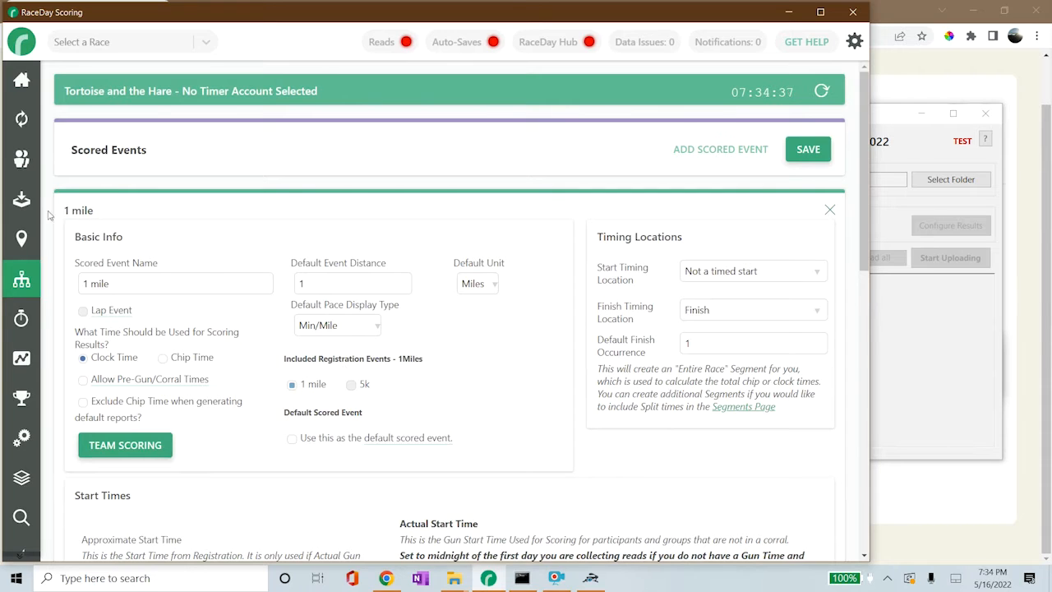
# - Check the type of the assigned Main stream and expand the explanation of what streams are
pyautogui.click(22, 205)
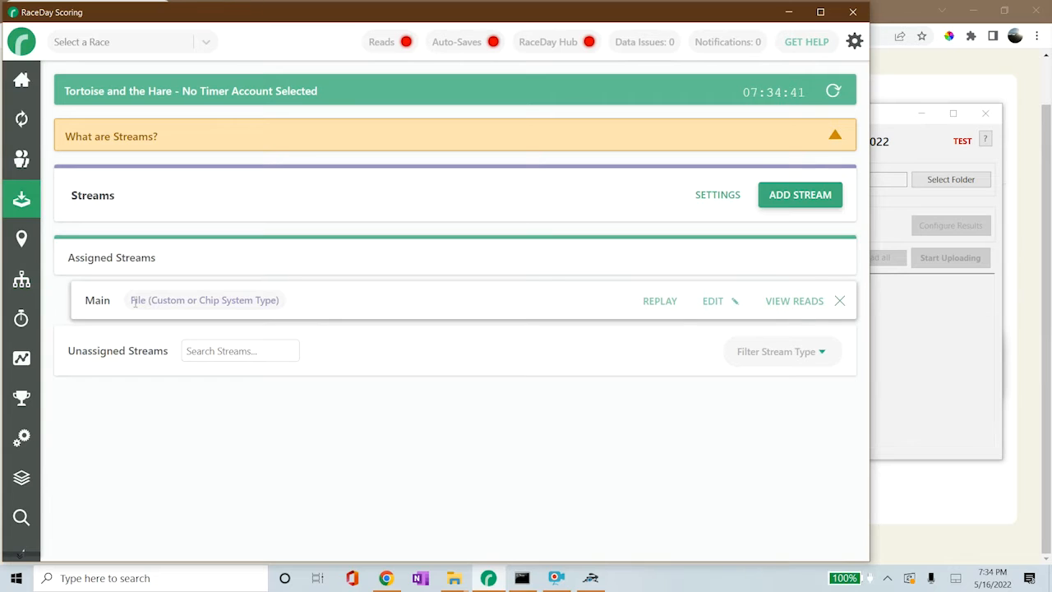
pyautogui.moveTo(132, 302); pyautogui.dragTo(279, 301)
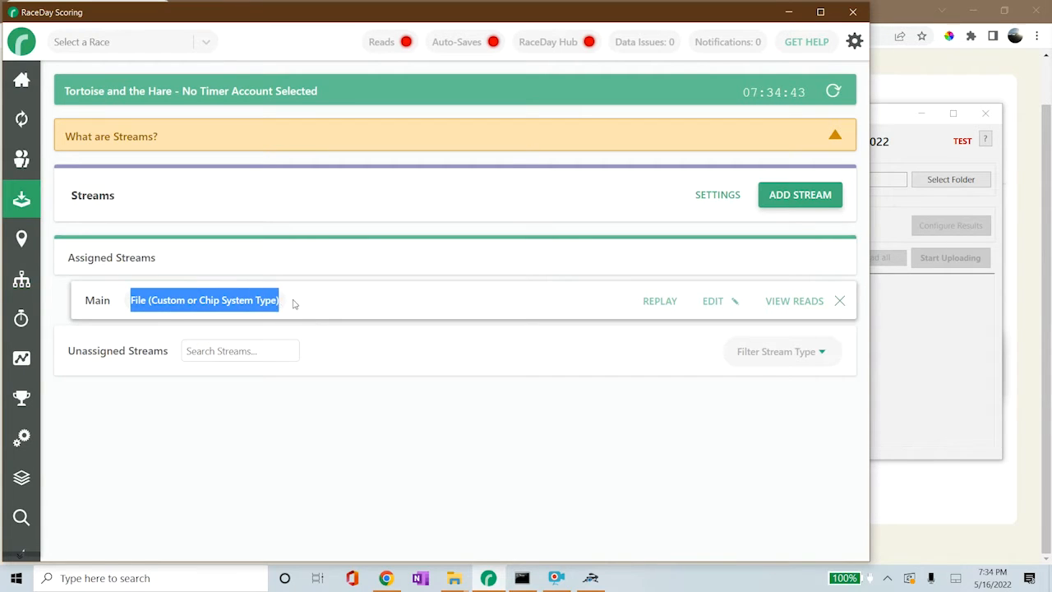
pyautogui.click(294, 303)
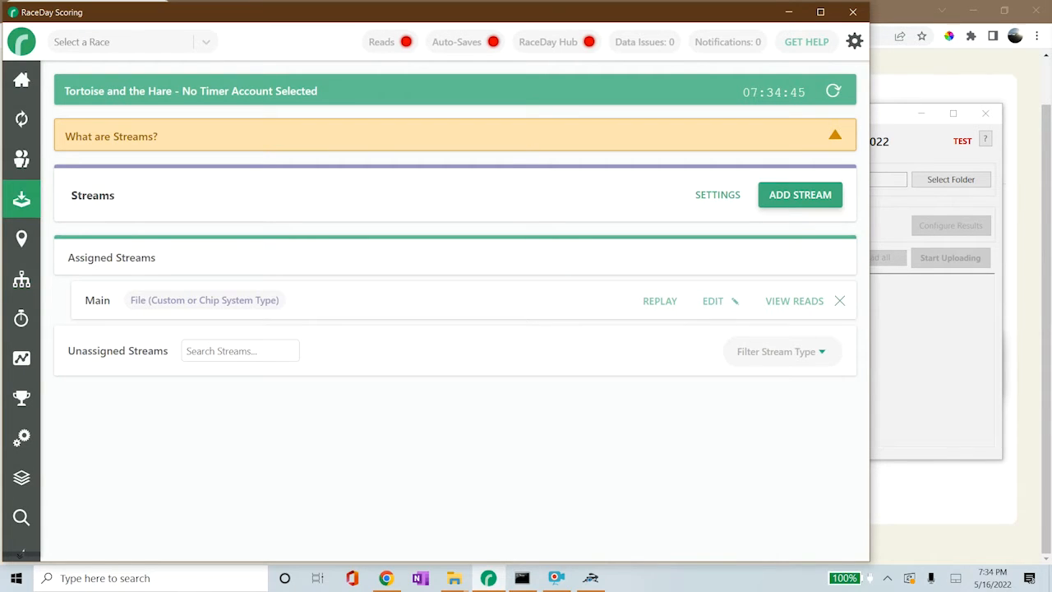
pyautogui.hotkey('alt', 'Tab')
pyautogui.click(504, 465)
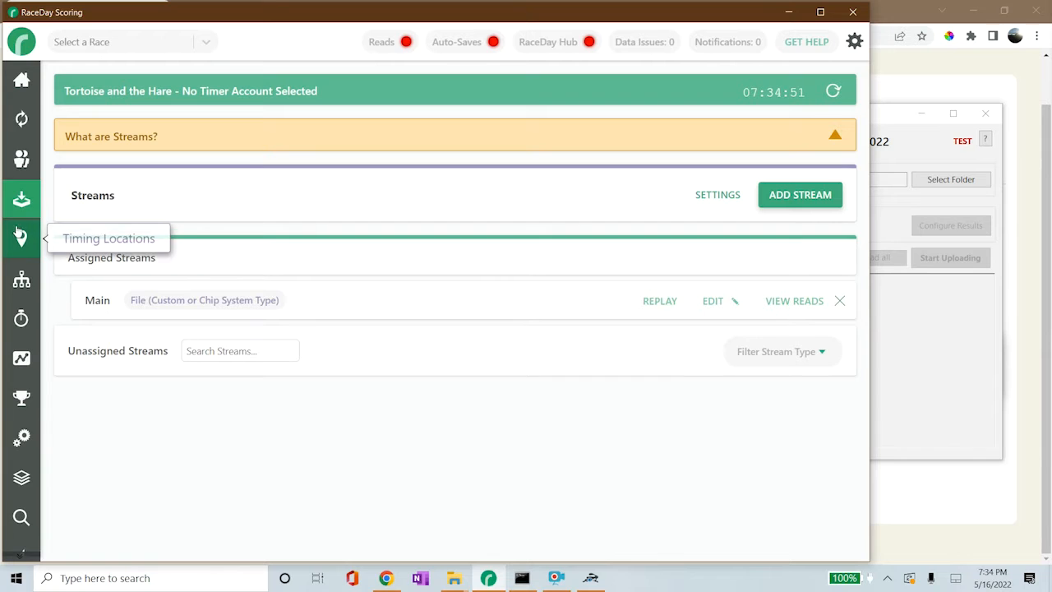
pyautogui.click(915, 156)
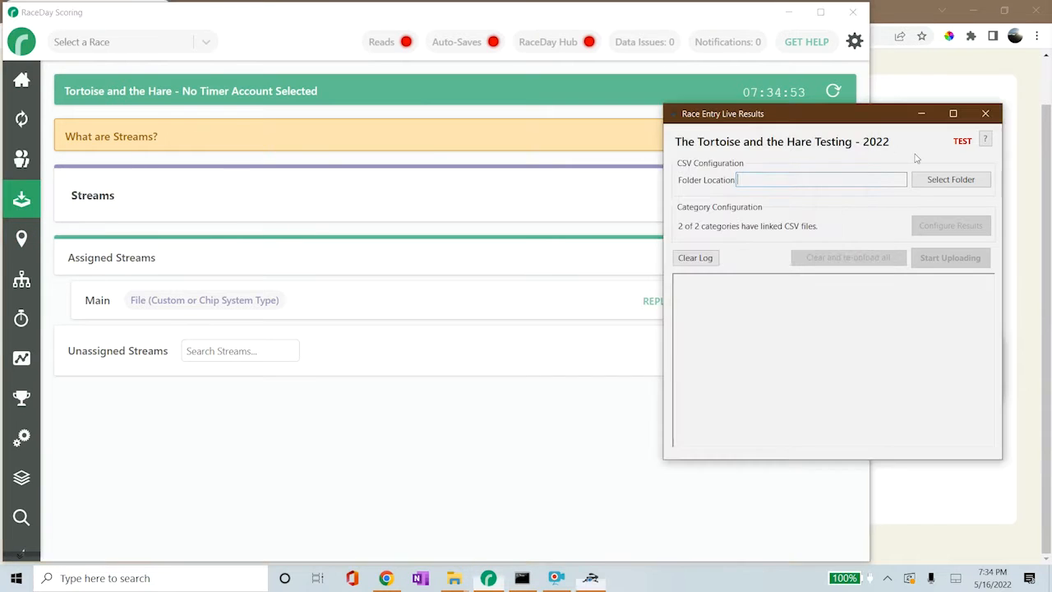
pyautogui.click(214, 138)
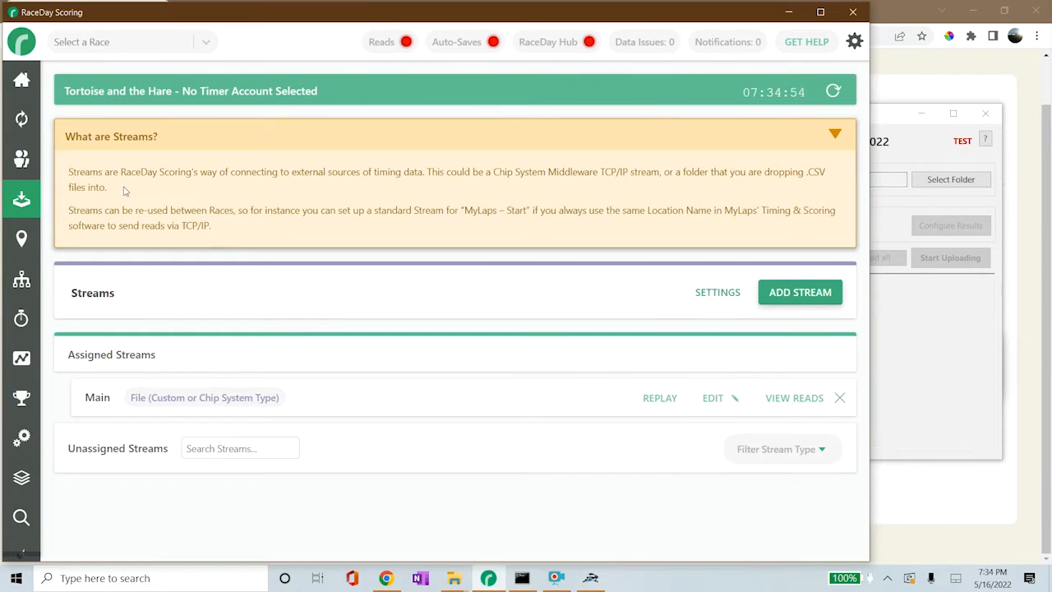
# - Collapse the streams explanation, start building a new report, and title it LIVERESULTS 5k
pyautogui.click(200, 145)
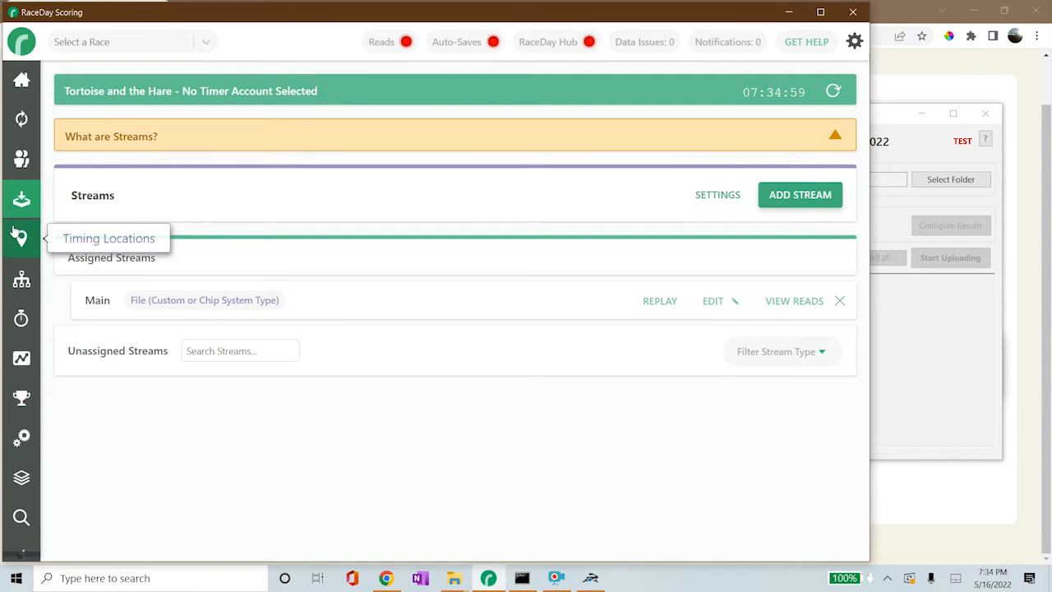
pyautogui.click(22, 478)
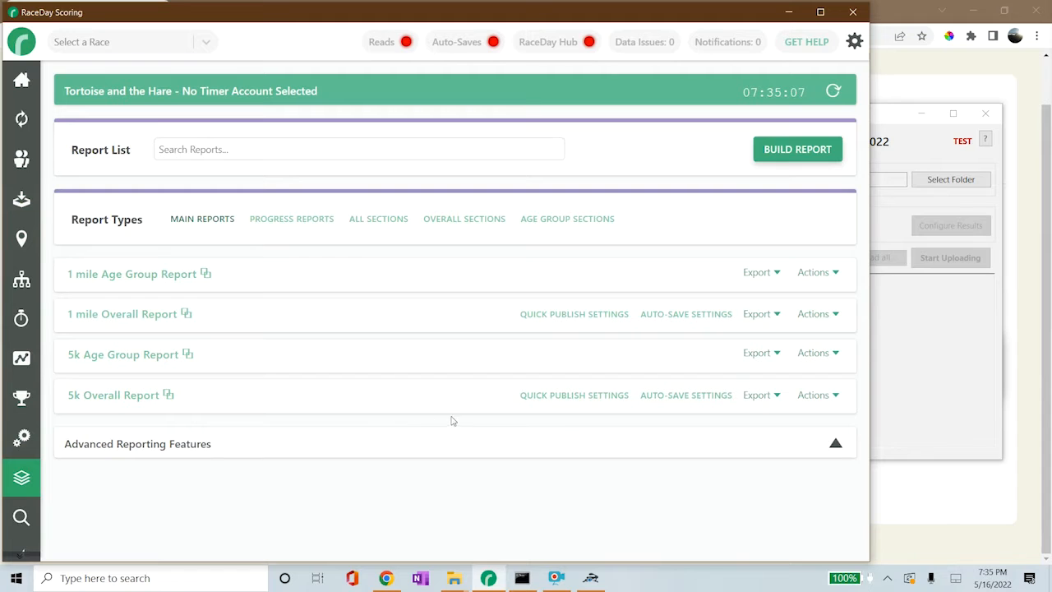
pyautogui.click(769, 160)
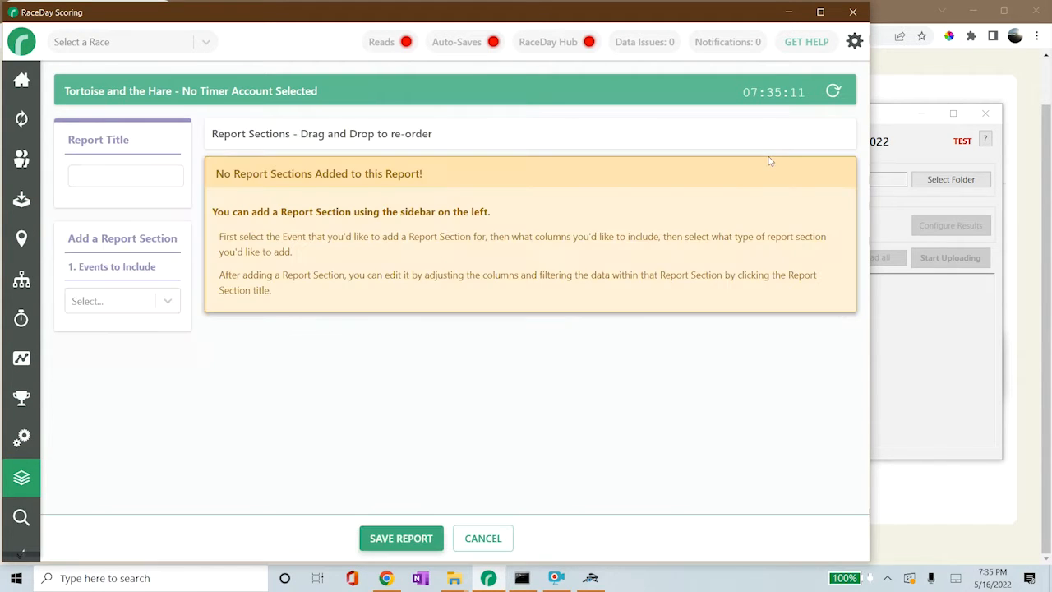
pyautogui.click(135, 181)
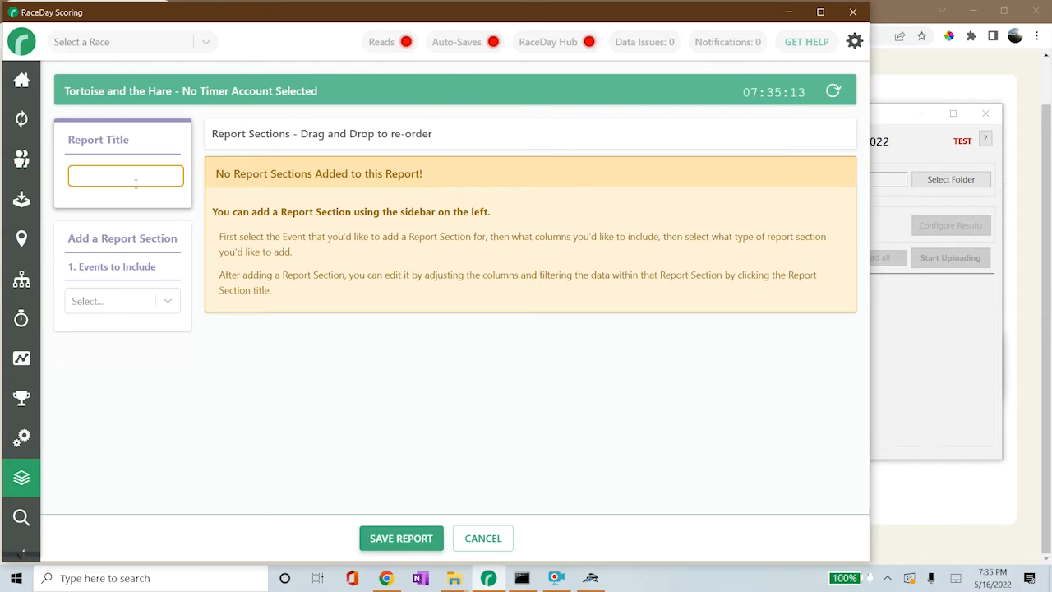
pyautogui.write('LIVERESULTS 5k')
pyautogui.hotkey('ctrl', 'a')
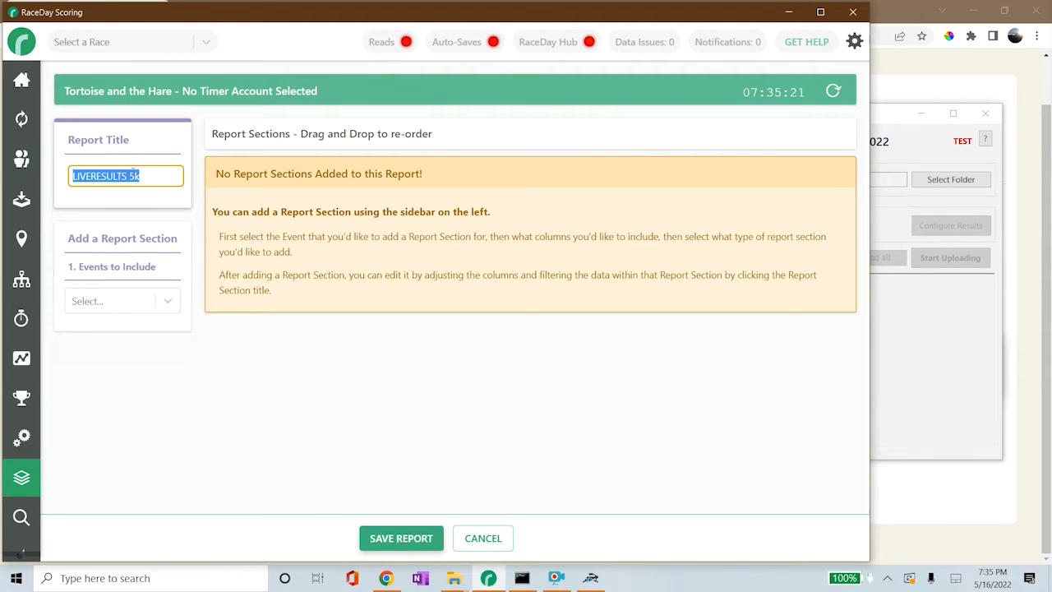
pyautogui.click(141, 177)
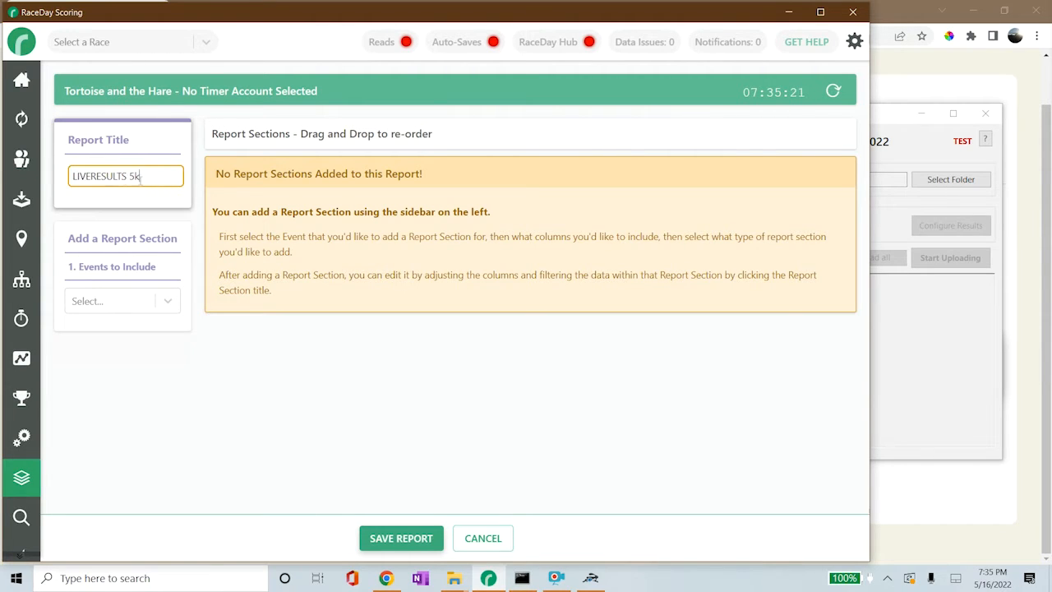
# - Include the 5k event in the report section and keep the Default column template selected
pyautogui.click(110, 300)
pyautogui.click(110, 362)
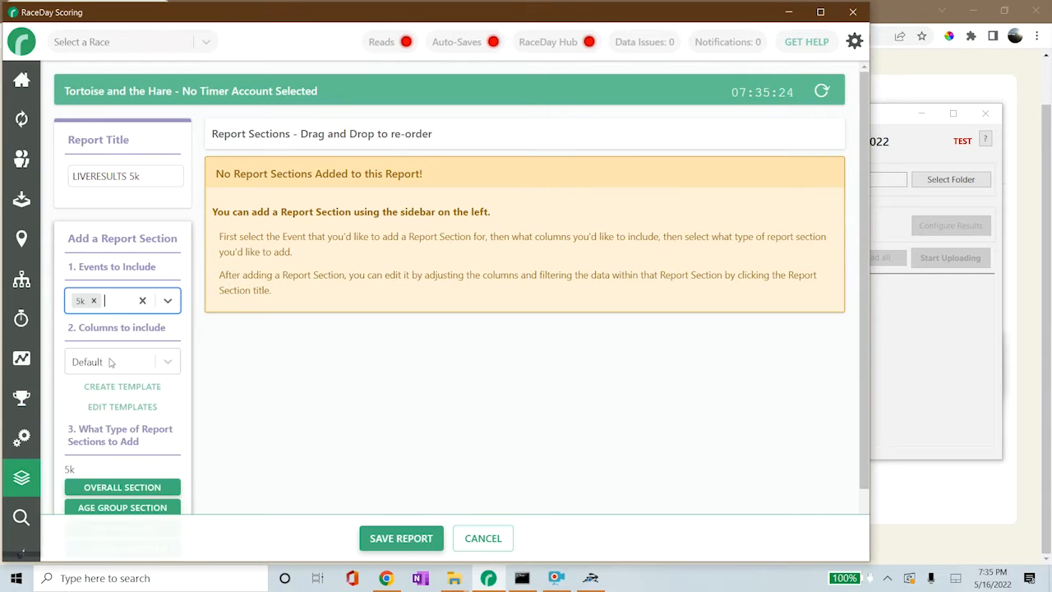
pyautogui.click(167, 363)
pyautogui.click(144, 396)
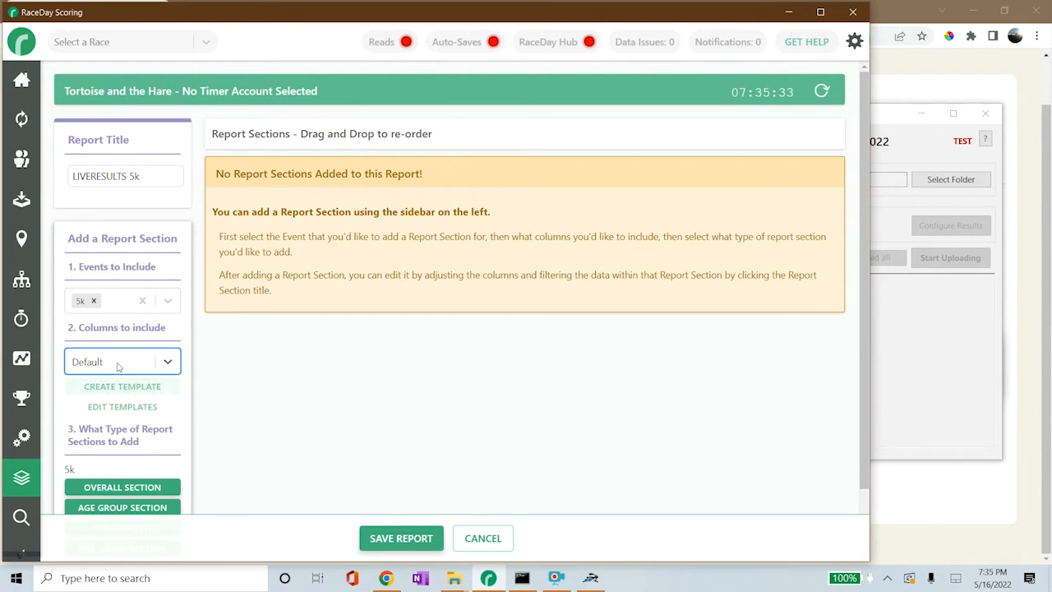
# - Start a new column template for the 5k scored event and name it LIVERESULTSTEMPLATE
pyautogui.click(117, 390)
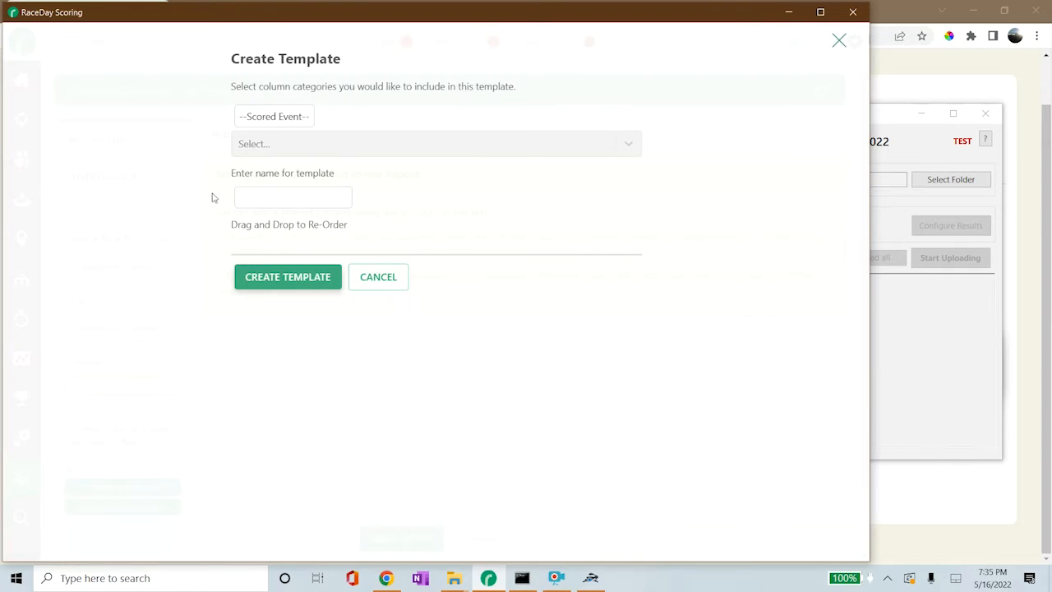
pyautogui.click(274, 121)
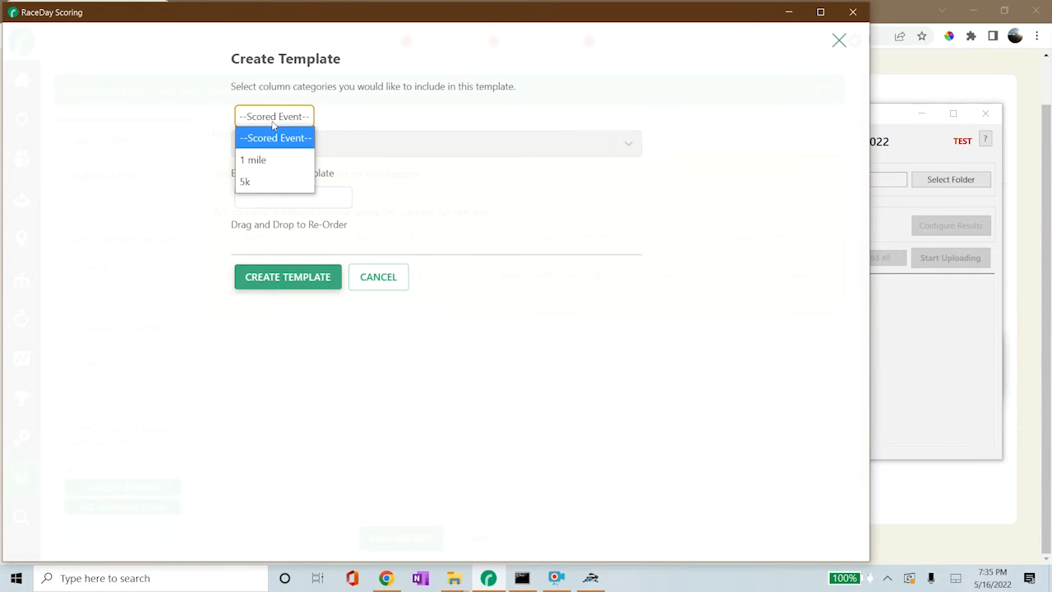
pyautogui.click(263, 178)
pyautogui.click(271, 204)
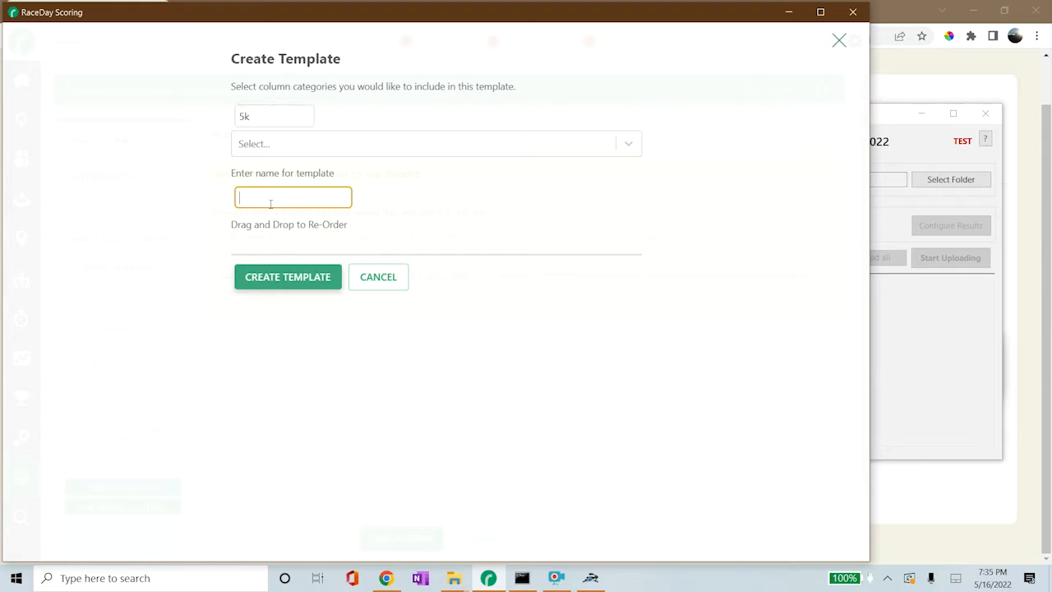
pyautogui.write('LIVERESULTSTEMPLATE')
pyautogui.click(263, 229)
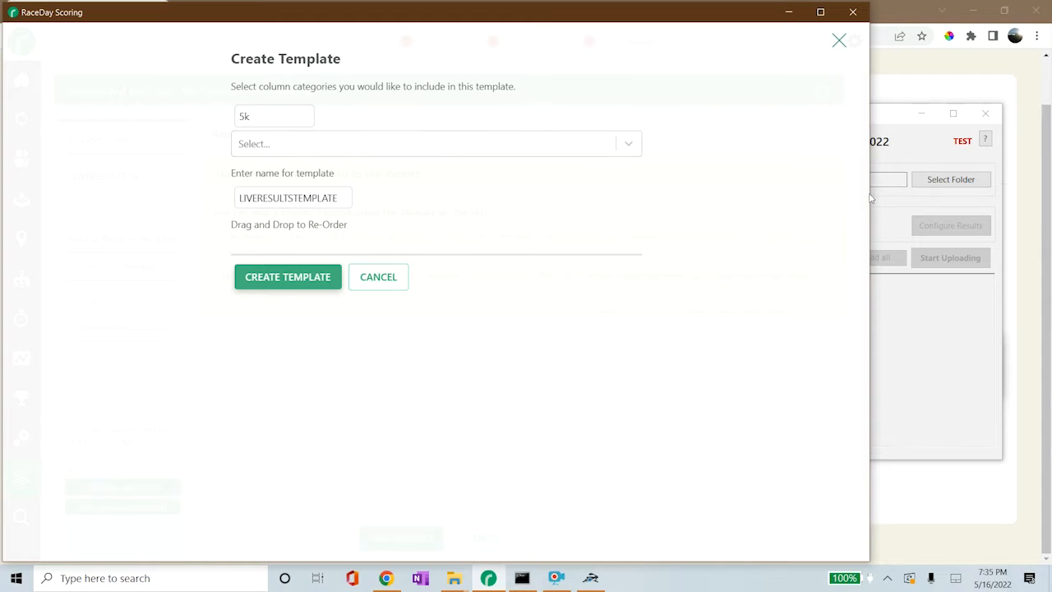
# - Switch to Race Entry Live Results, open its RaceDay Scoring help topic, and move the help window beside the template form
pyautogui.click(516, 146)
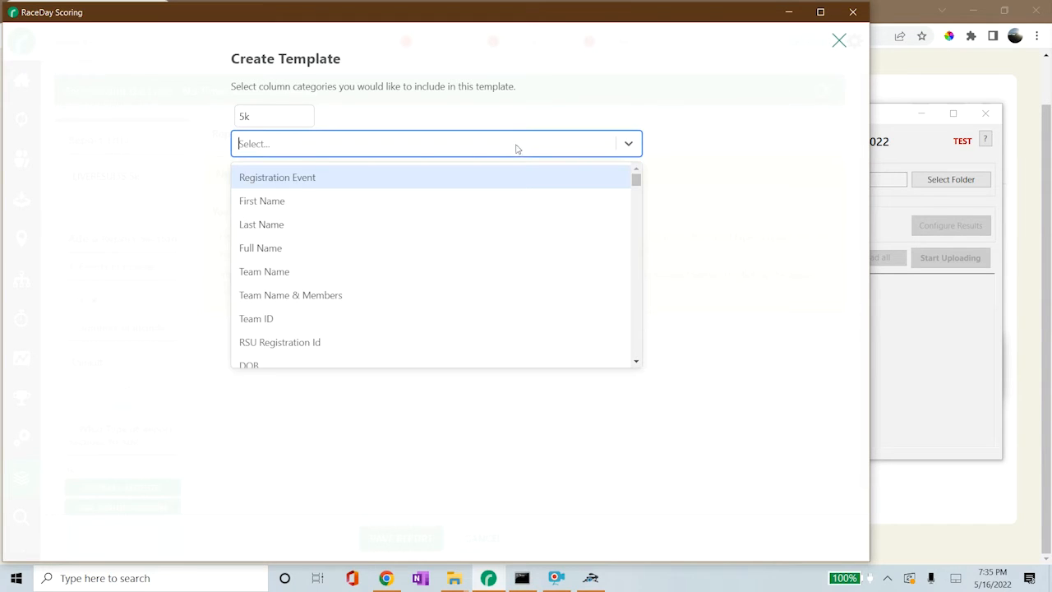
pyautogui.click(490, 146)
pyautogui.click(734, 144)
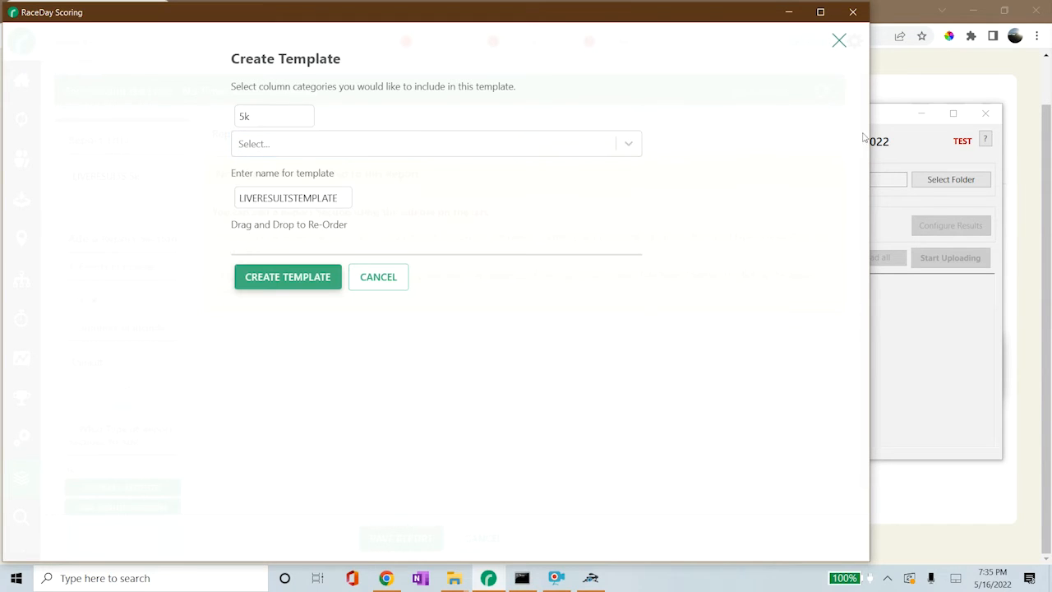
pyautogui.click(880, 150)
pyautogui.click(985, 140)
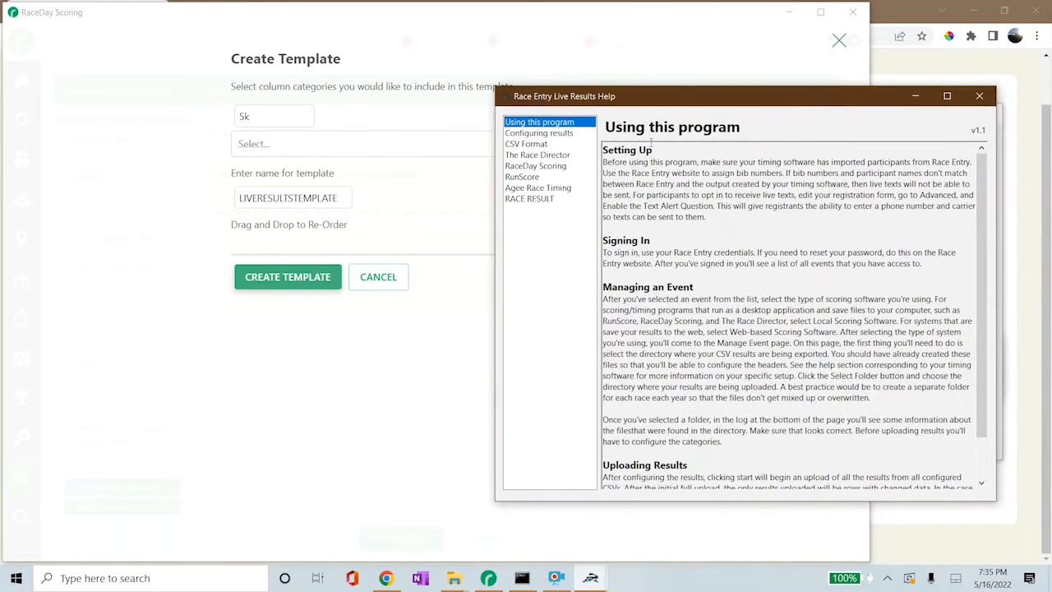
pyautogui.click(526, 166)
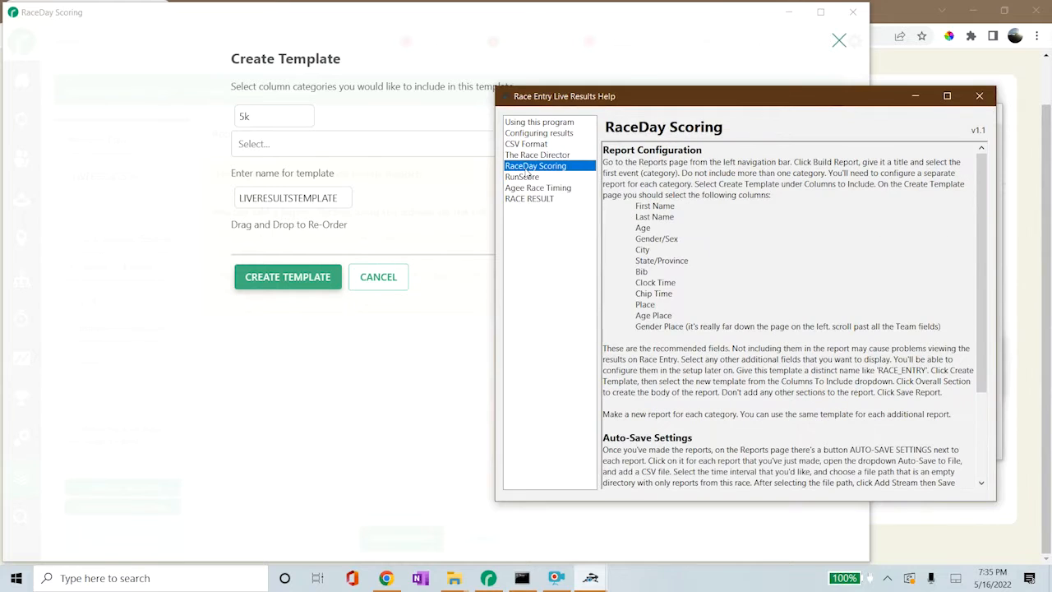
pyautogui.moveTo(634, 88); pyautogui.dragTo(910, 87)
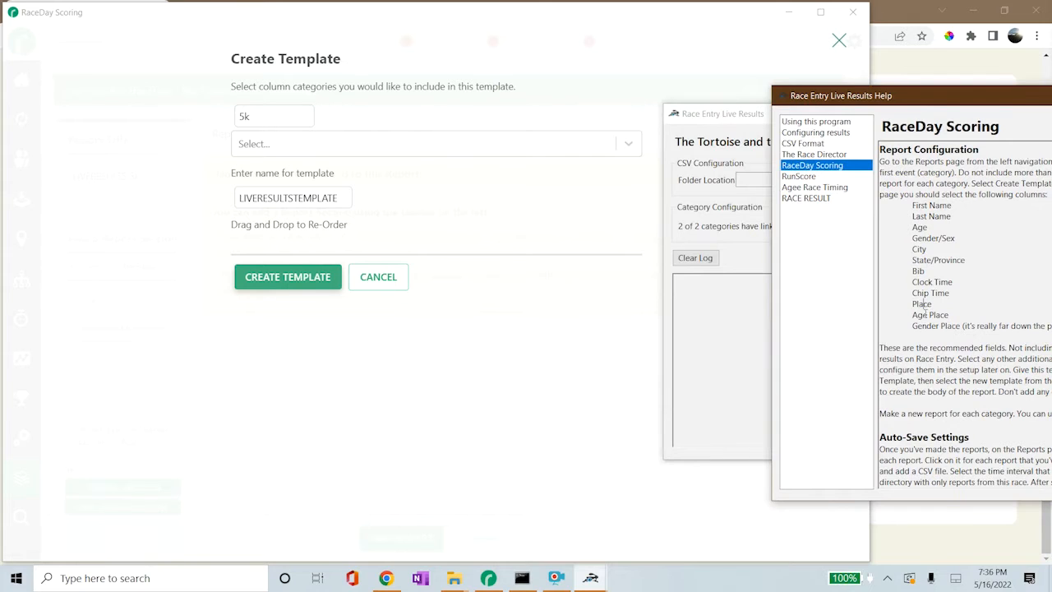
# - Add the First Name, Last Name, Age and Gender columns to the template in RaceDay Scoring
pyautogui.click(472, 190)
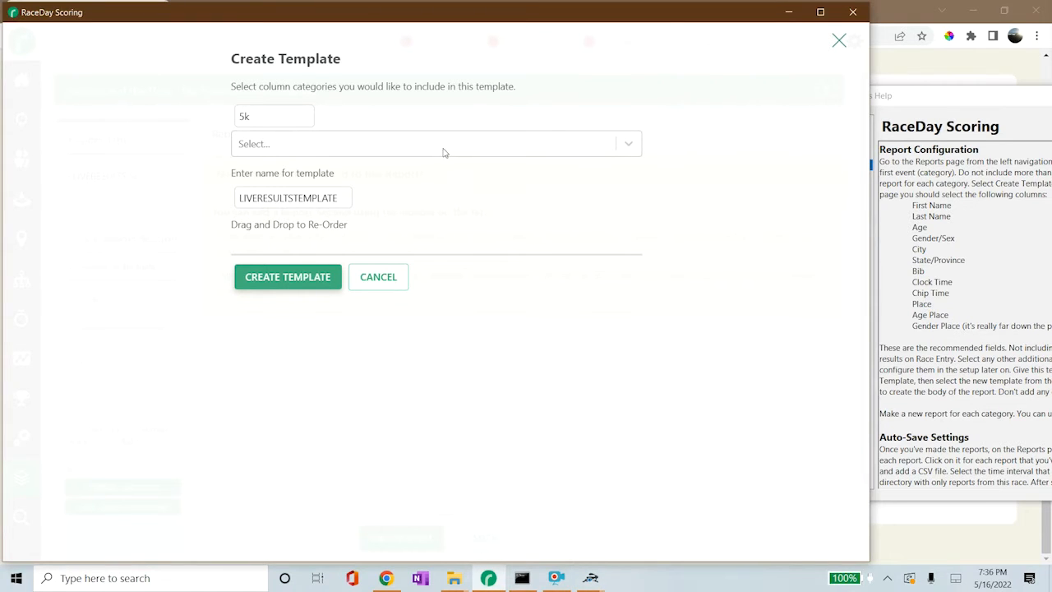
pyautogui.click(363, 146)
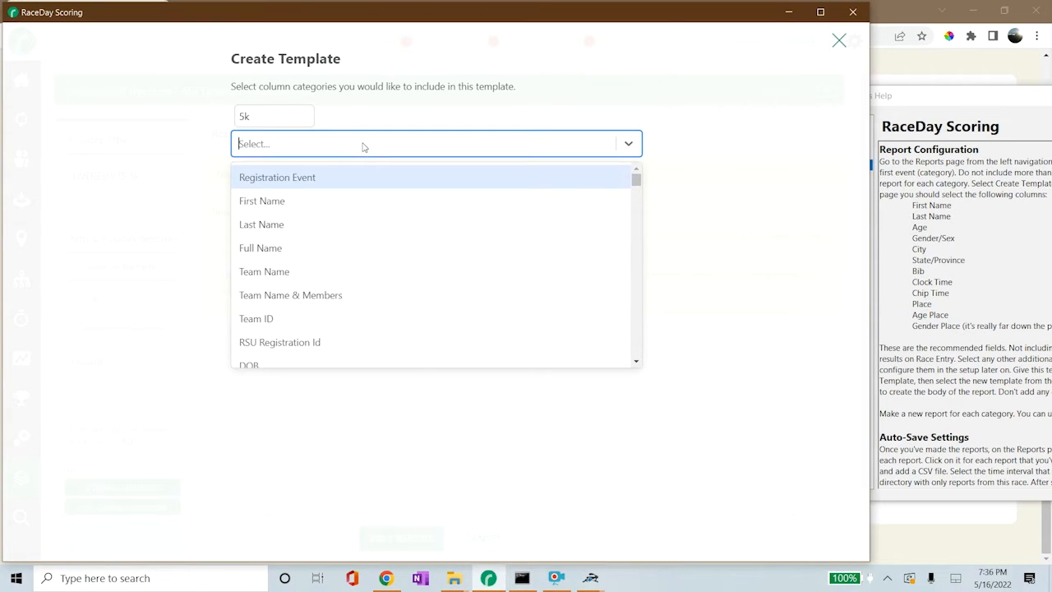
pyautogui.write('first')
pyautogui.press('Return')
pyautogui.write('lastn')
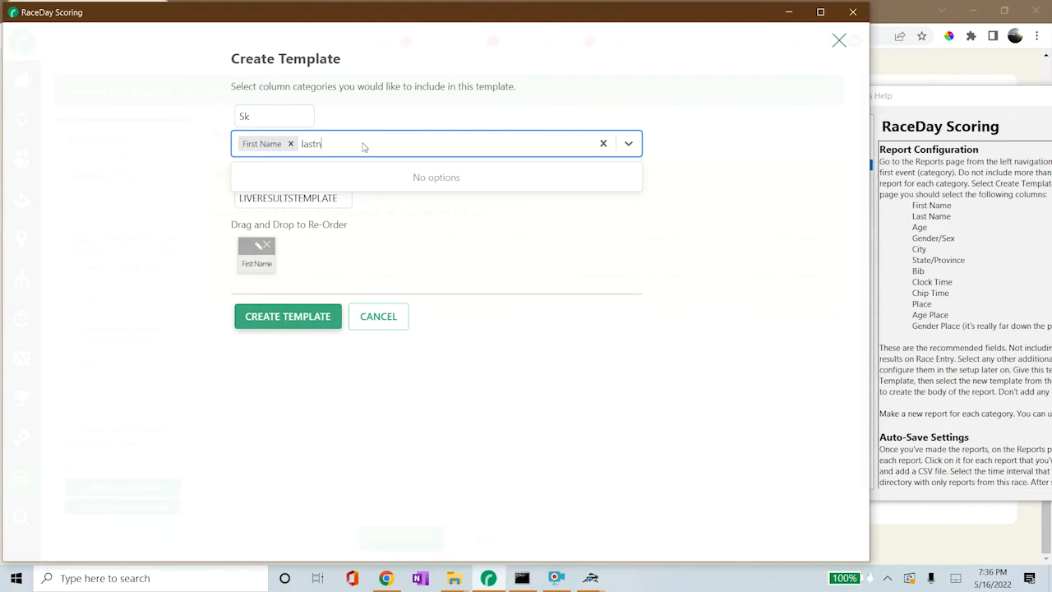
pyautogui.press('BackSpace')
pyautogui.press('Return')
pyautogui.write('age')
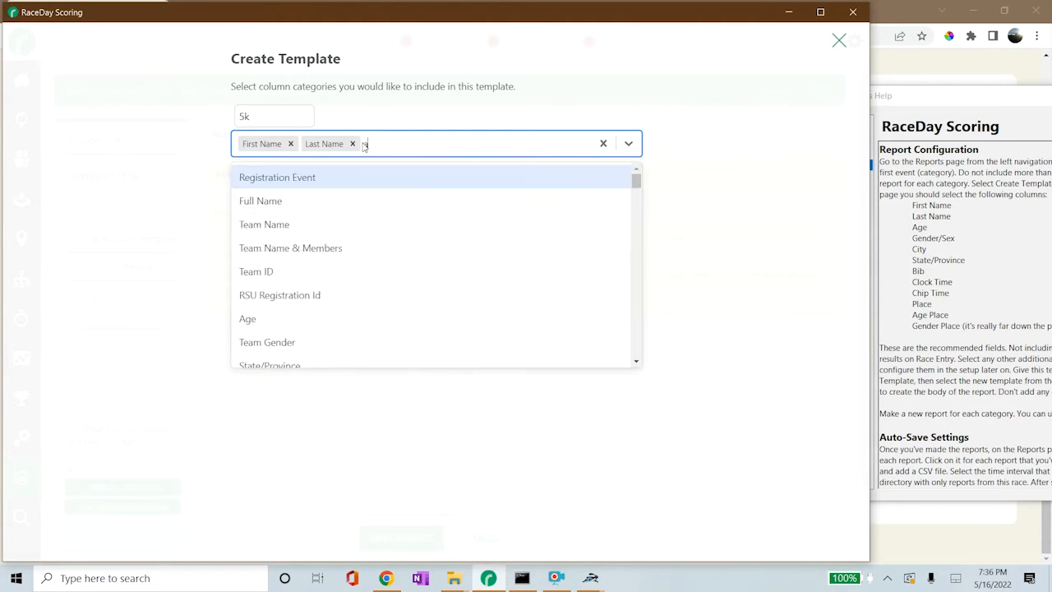
pyautogui.press('Return')
pyautogui.write('gend')
pyautogui.press('Return')
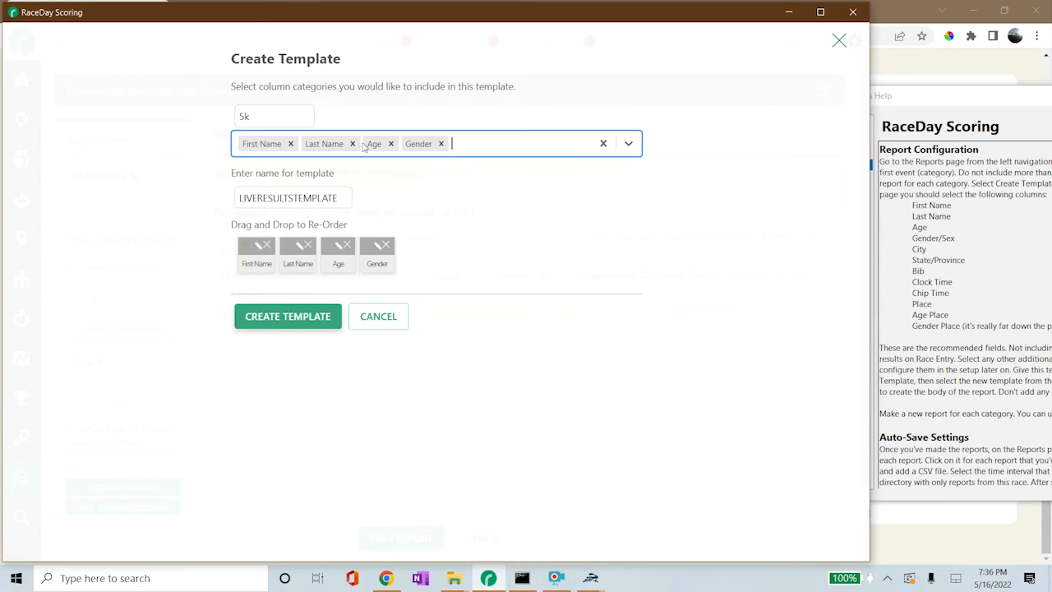
# - Add the City, State/Province and Bib columns to the template
pyautogui.write('city')
pyautogui.press('Return')
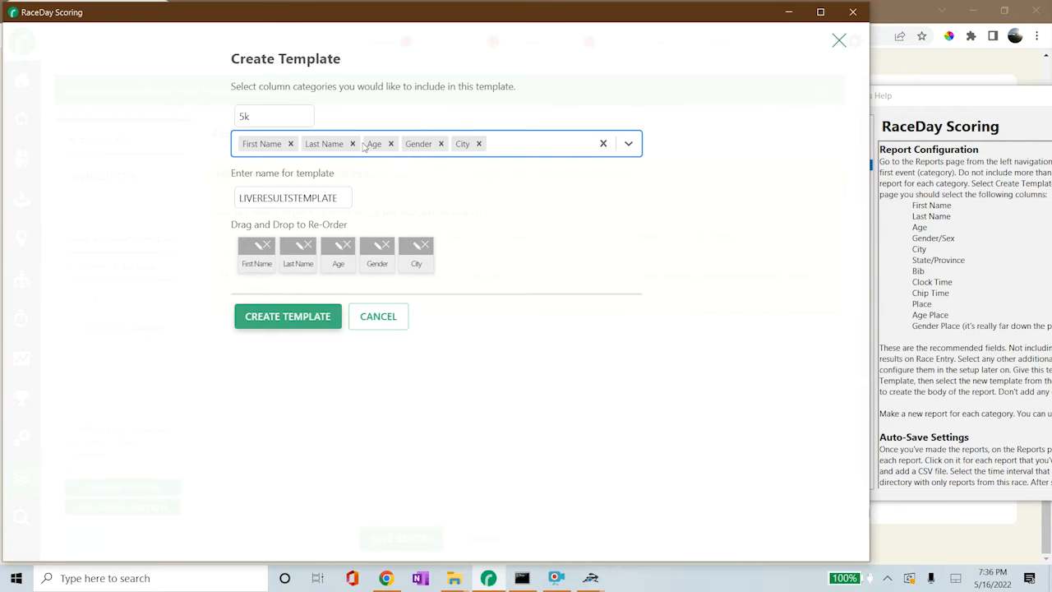
pyautogui.write('stat')
pyautogui.press('Return')
pyautogui.write('bib')
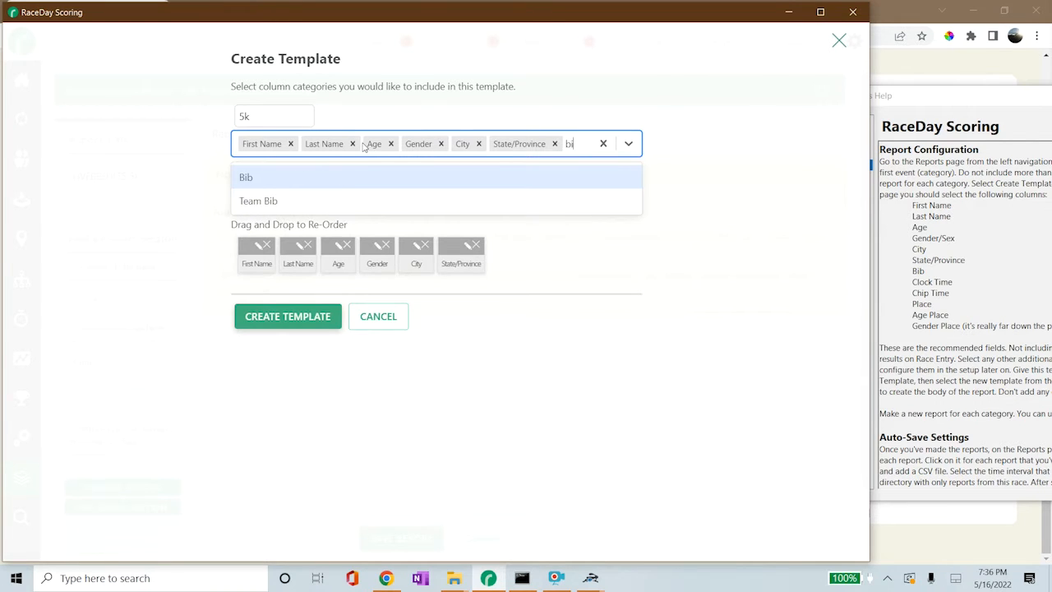
pyautogui.press('Return')
# - Add the Clock Time, Chip Time and Place columns to the template
pyautogui.write('clock')
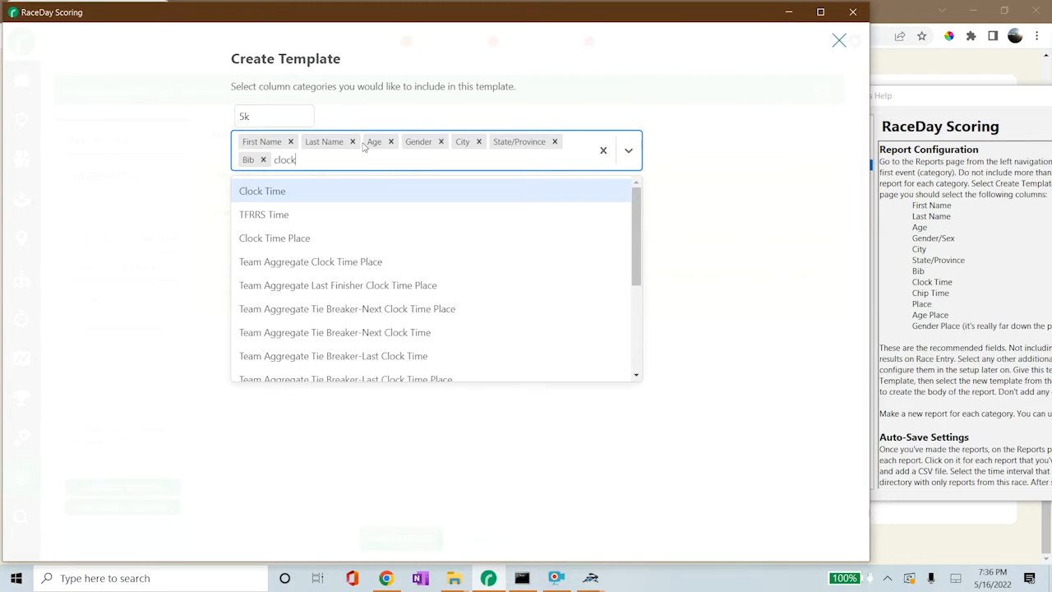
pyautogui.press('Return')
pyautogui.write('chip')
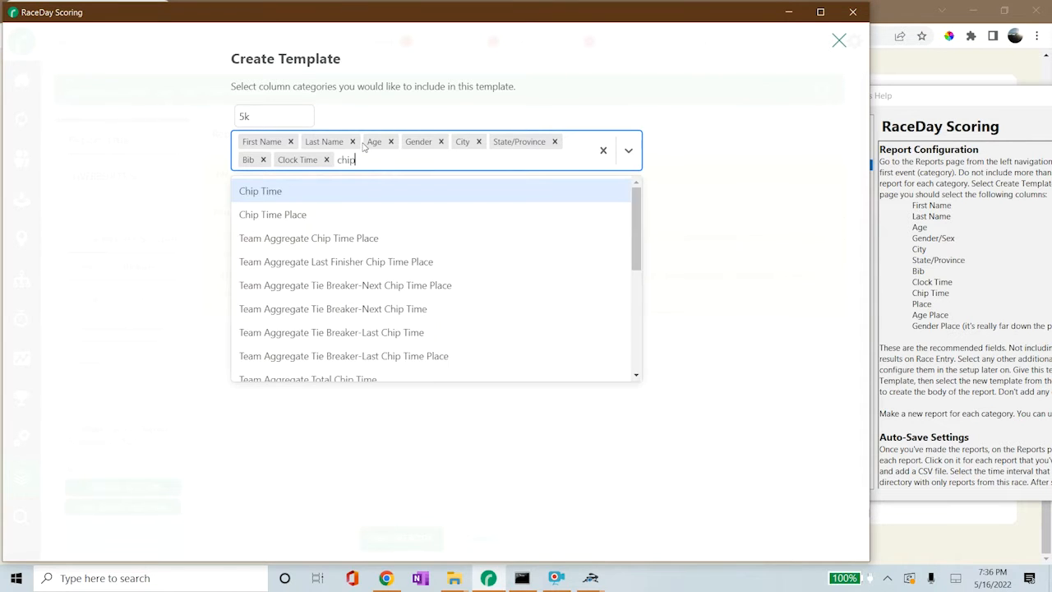
pyautogui.press('Return')
pyautogui.write('place')
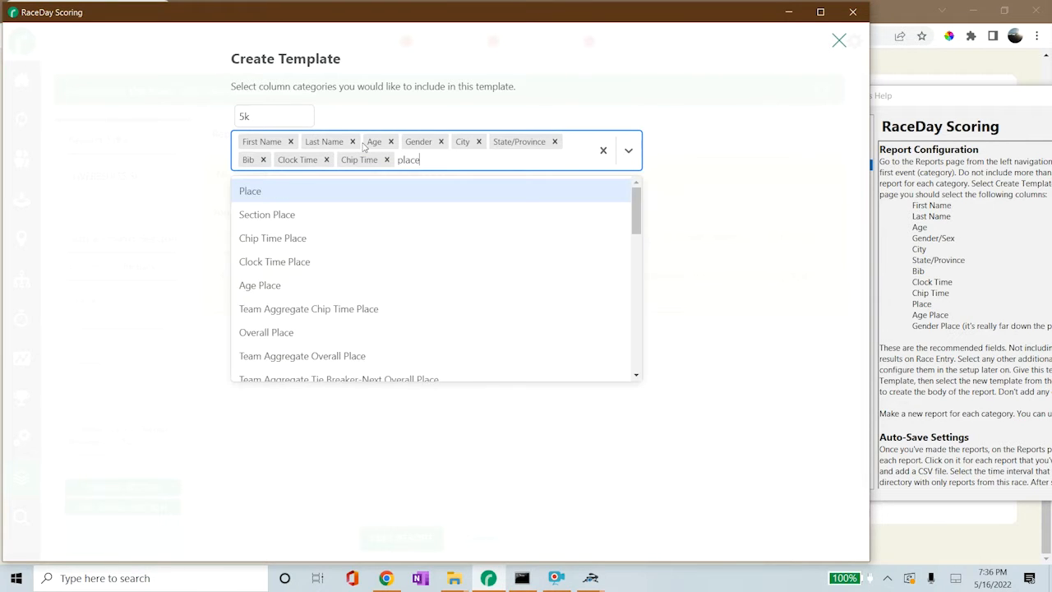
pyautogui.press('Return')
# - Add the Age Place and Gender Place columns to the template
pyautogui.write('age')
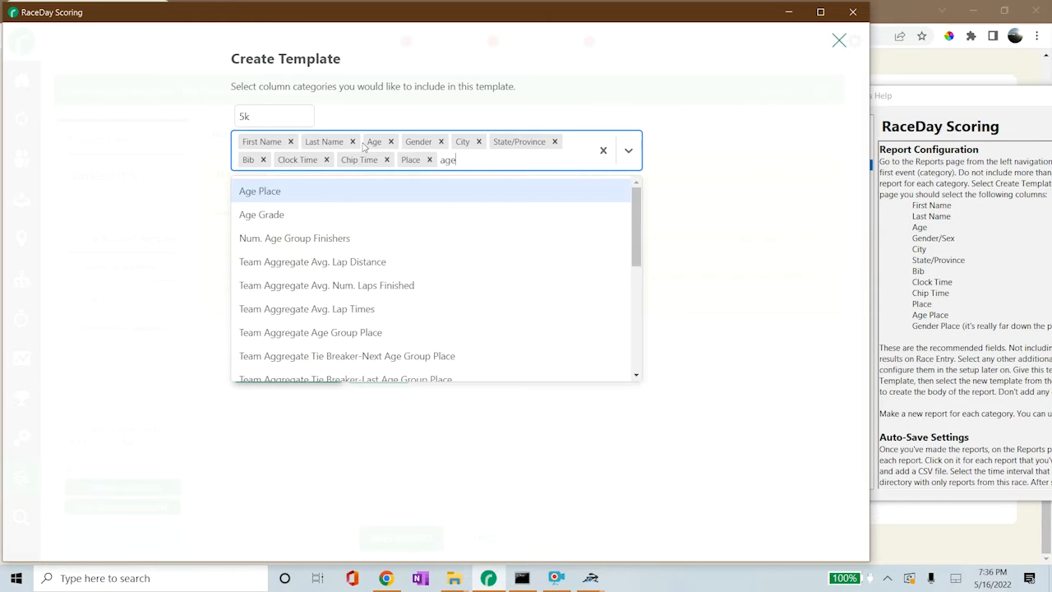
pyautogui.press('Return')
pyautogui.write('gender')
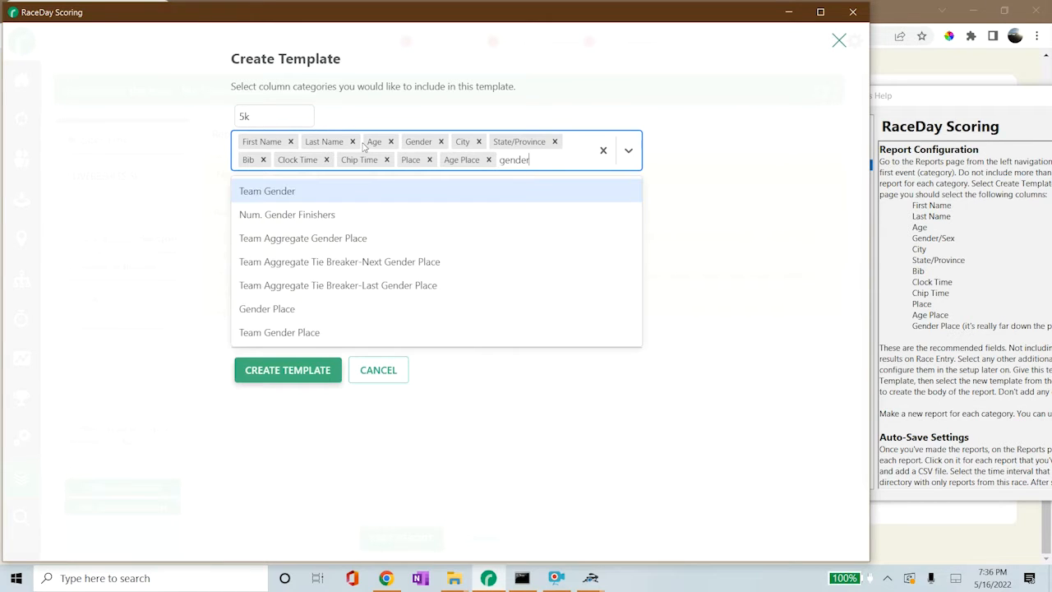
pyautogui.press('Down')
pyautogui.press('Down')
pyautogui.press('Down')
pyautogui.press('Down')
pyautogui.press('Down')
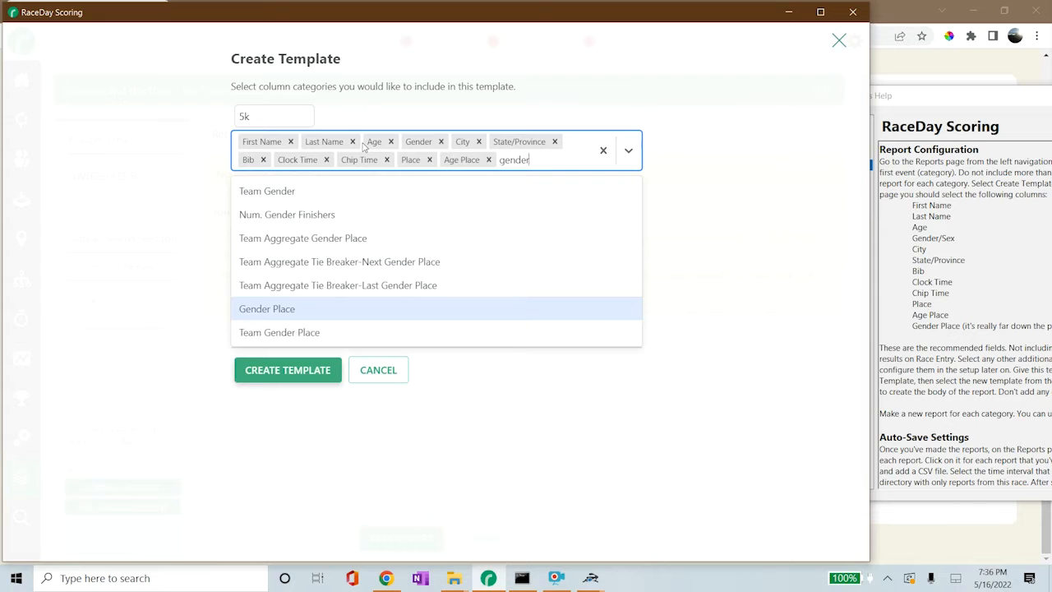
pyautogui.press('Return')
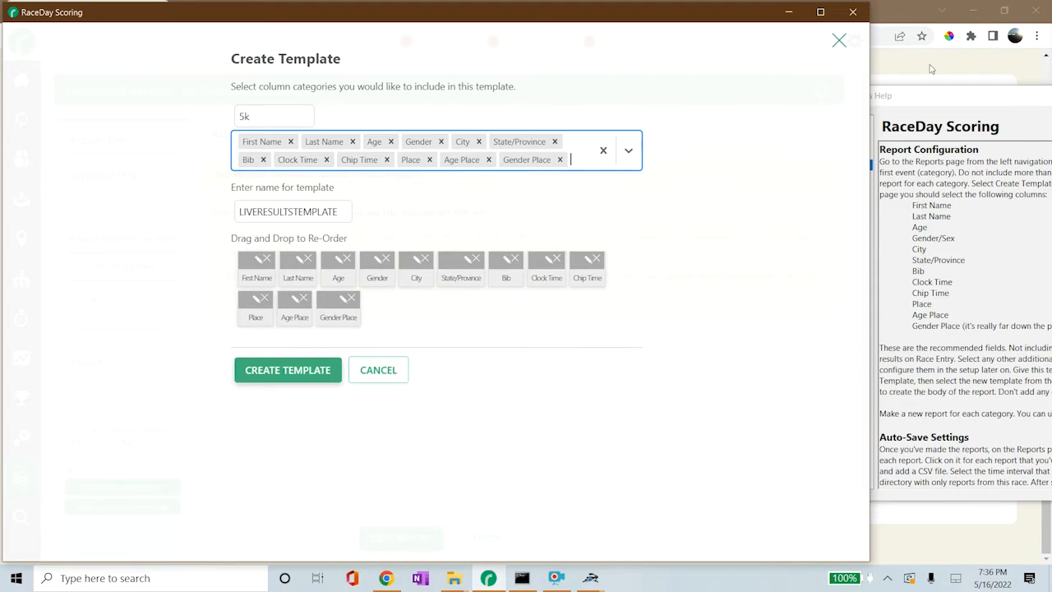
# - Review the recommended column list in the Race Entry Live Results help, then move the help window clear of the template form
pyautogui.moveTo(930, 95); pyautogui.dragTo(575, 71)
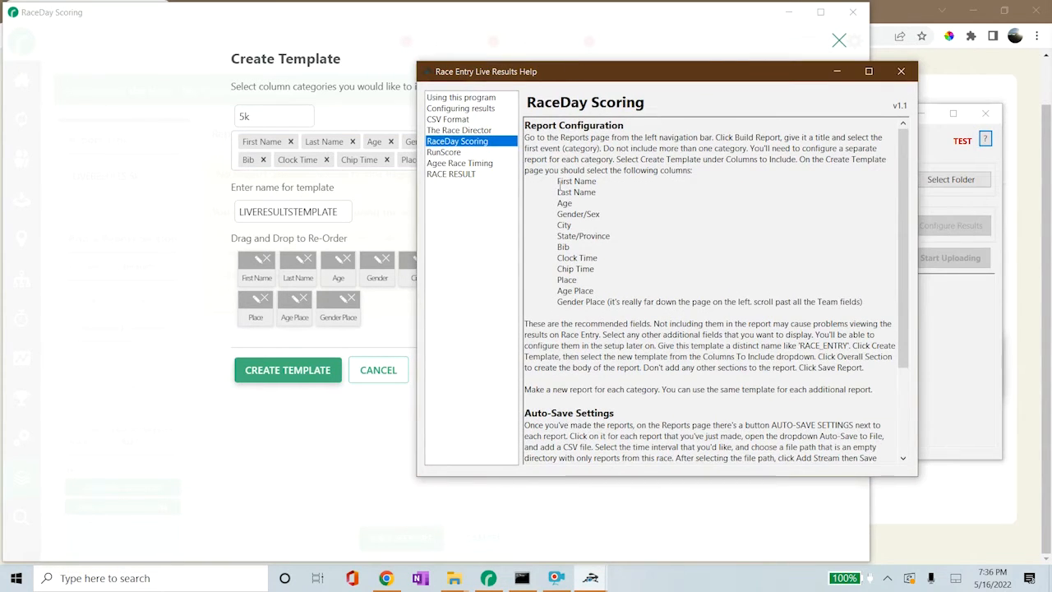
pyautogui.moveTo(558, 184); pyautogui.dragTo(874, 304)
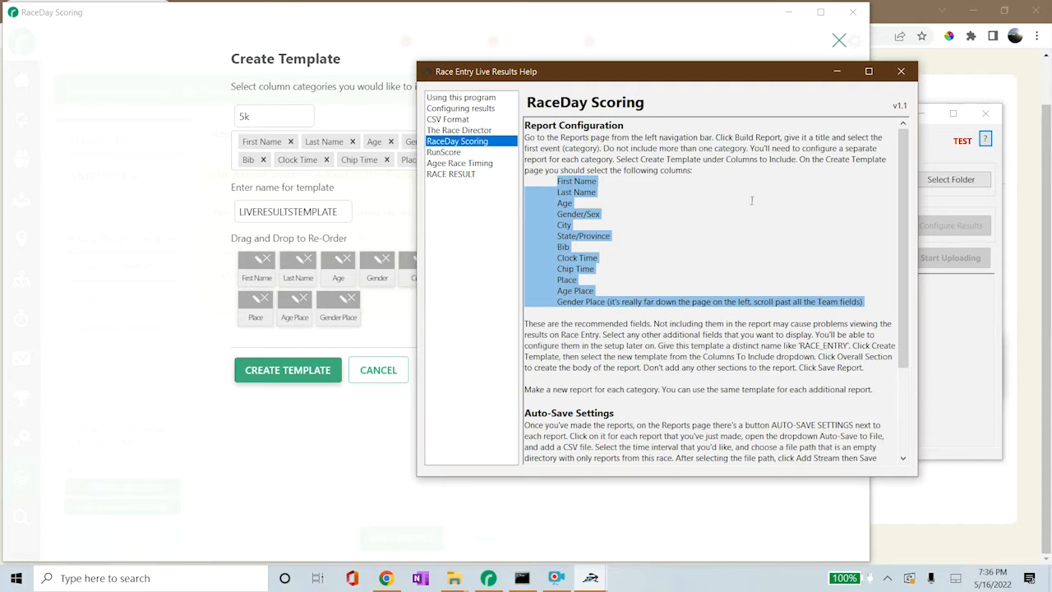
pyautogui.click(649, 271)
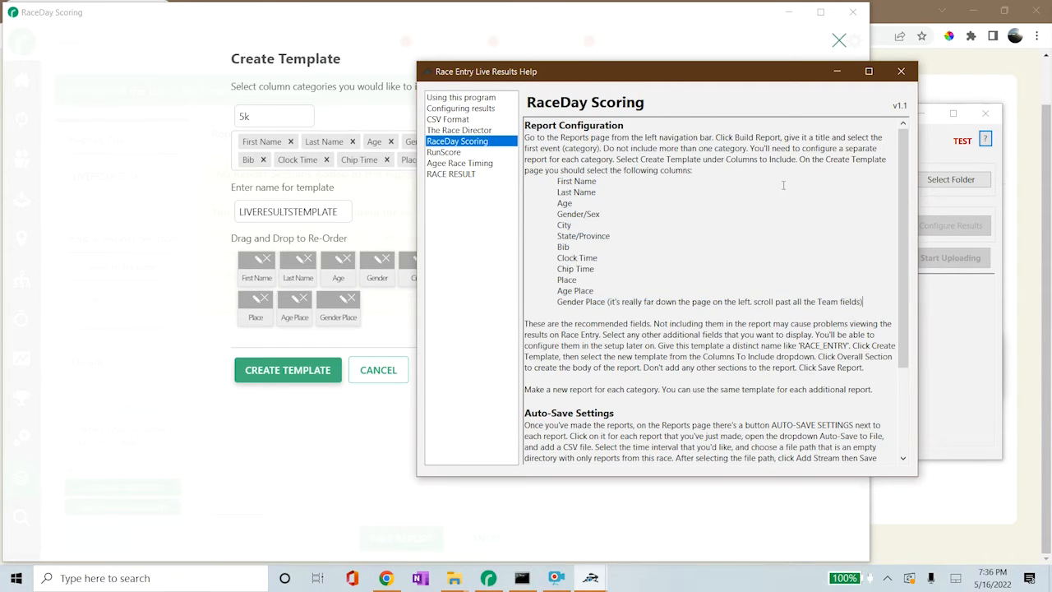
pyautogui.moveTo(629, 70); pyautogui.dragTo(977, 79)
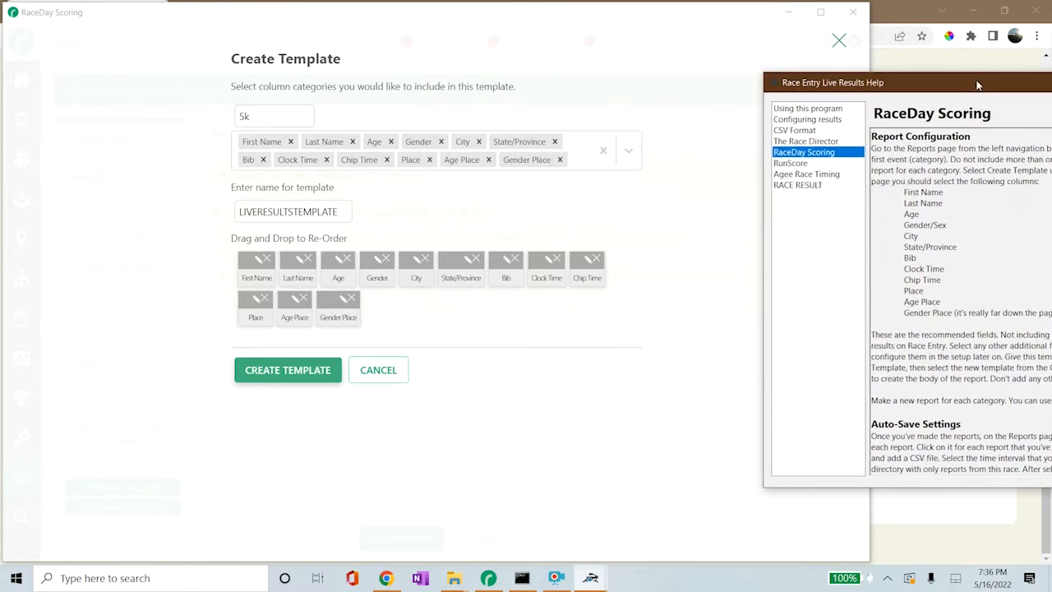
# - Create the LIVERESULTSTEMPLATE column template and add an Overall section for the 5k event to the report
pyautogui.click(735, 240)
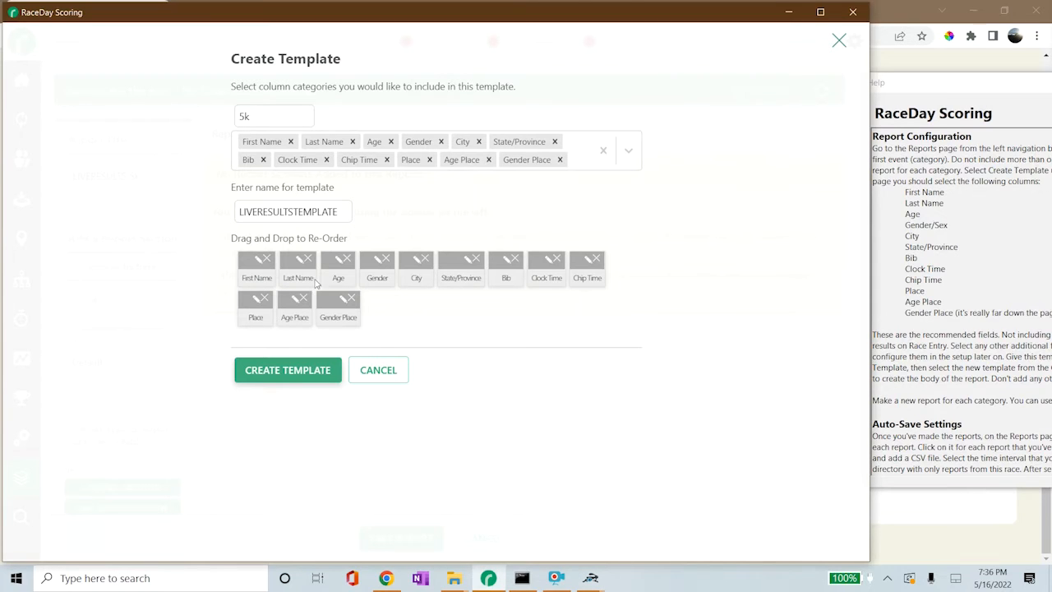
pyautogui.click(287, 367)
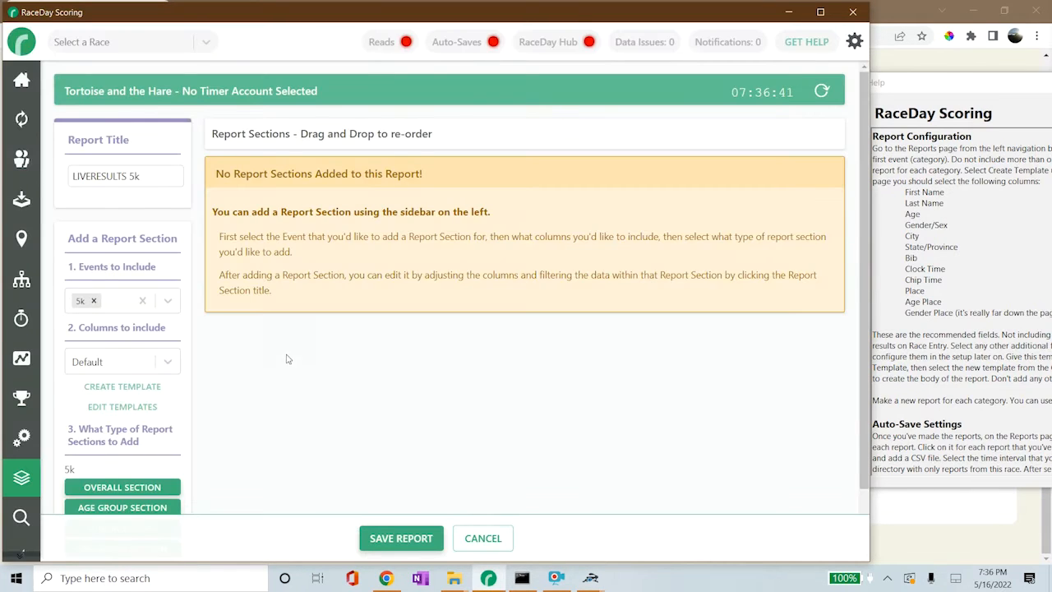
pyautogui.click(131, 491)
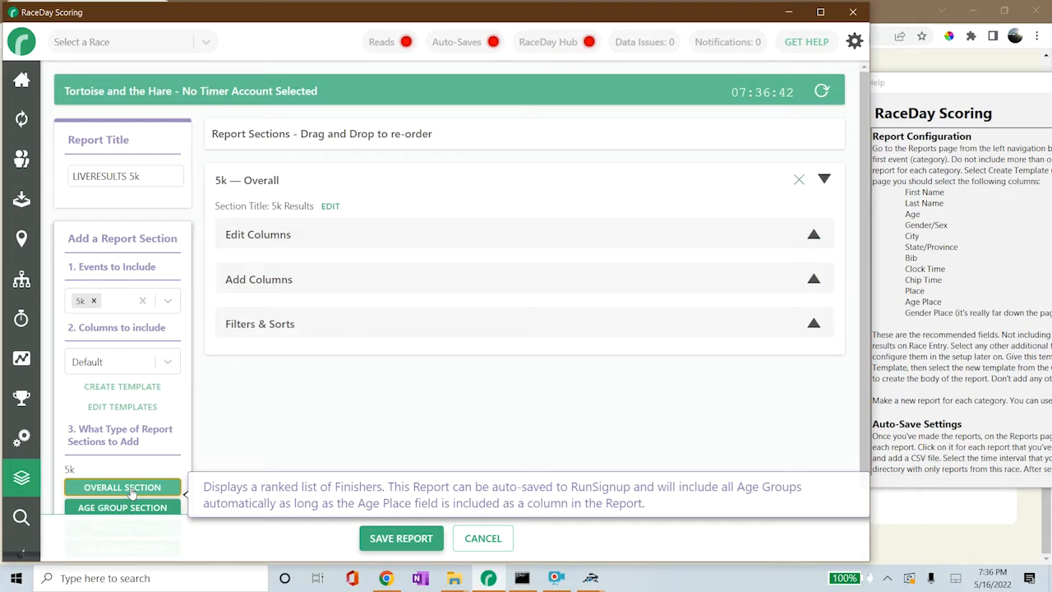
# - Add the Adjustment column to the 5k Overall section and collapse its column settings
pyautogui.click(812, 280)
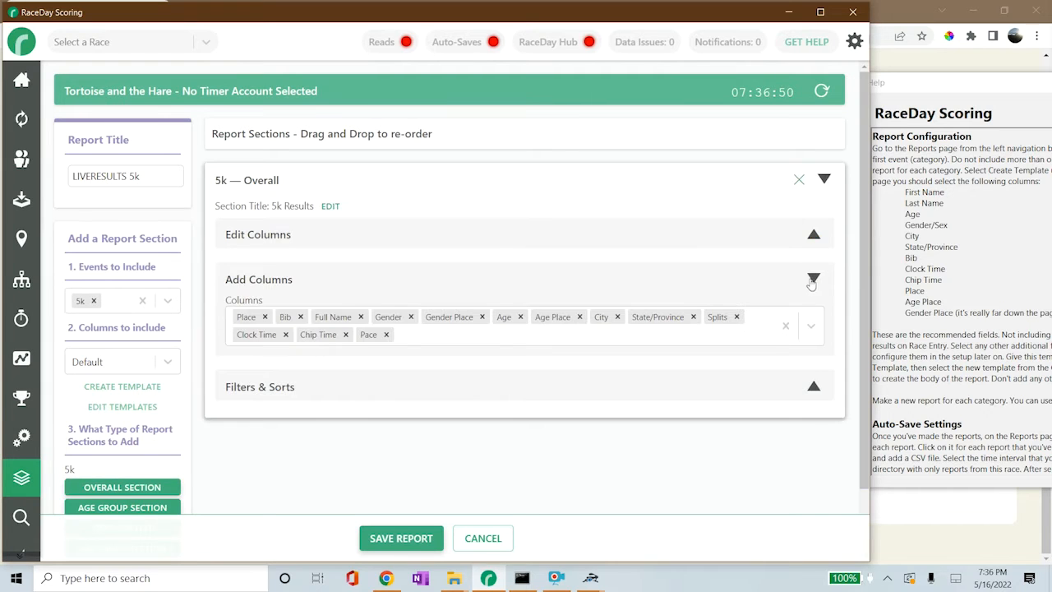
pyautogui.click(367, 336)
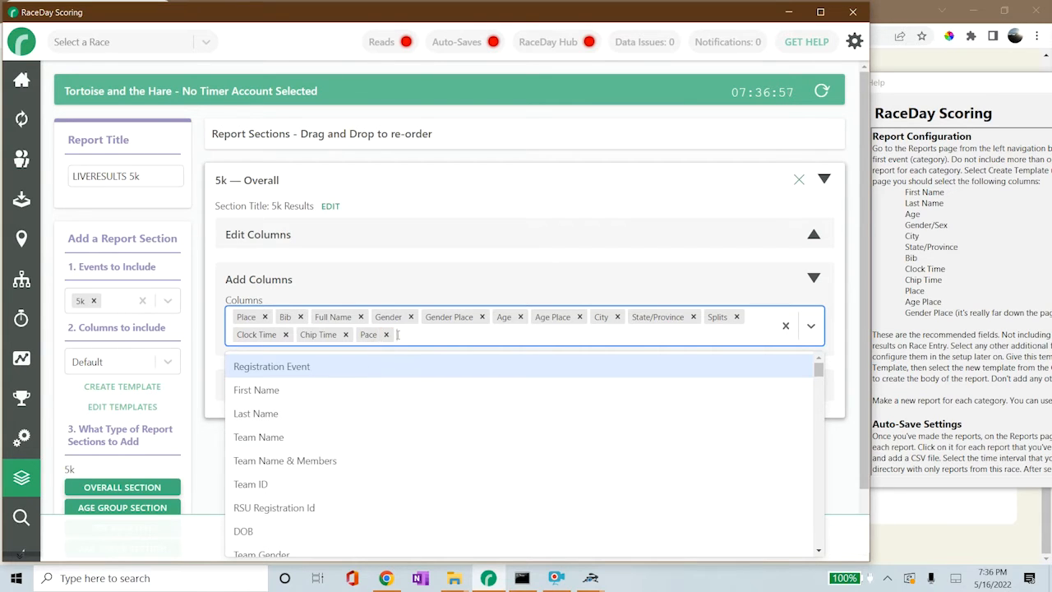
pyautogui.click(343, 238)
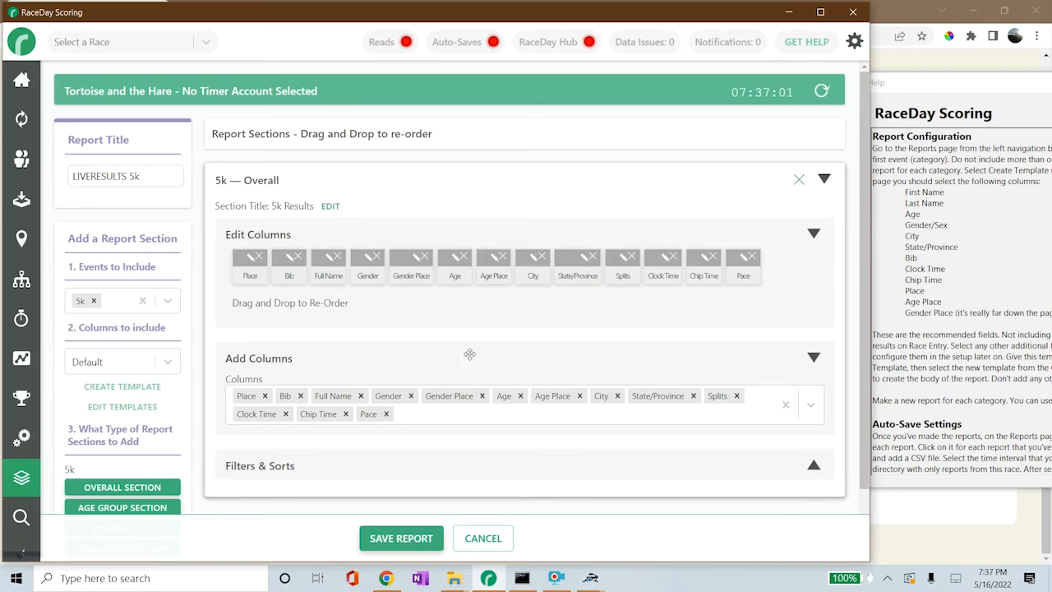
pyautogui.click(419, 419)
pyautogui.write('adjust')
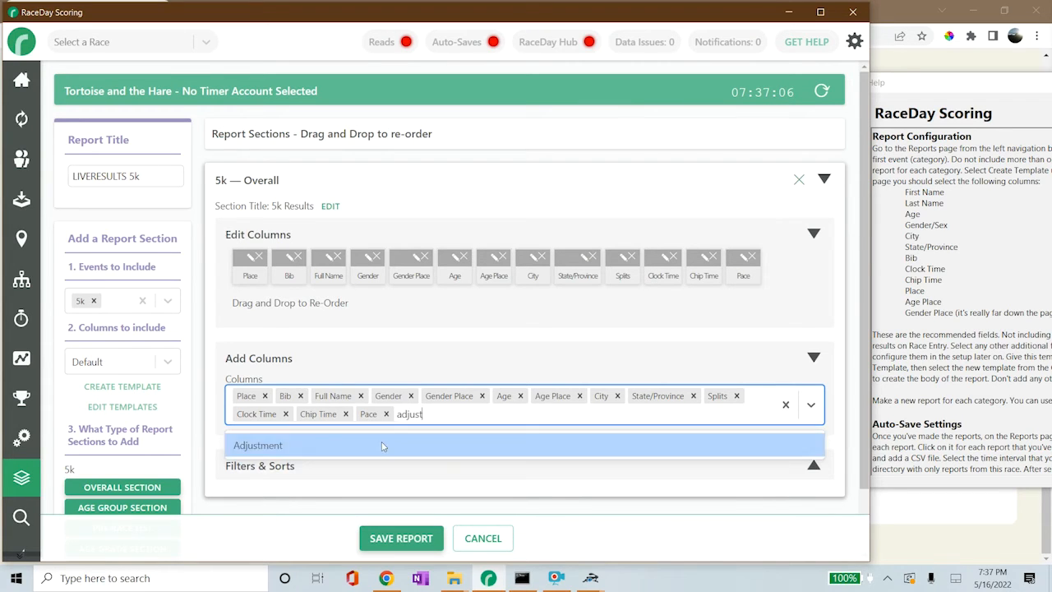
pyautogui.click(391, 444)
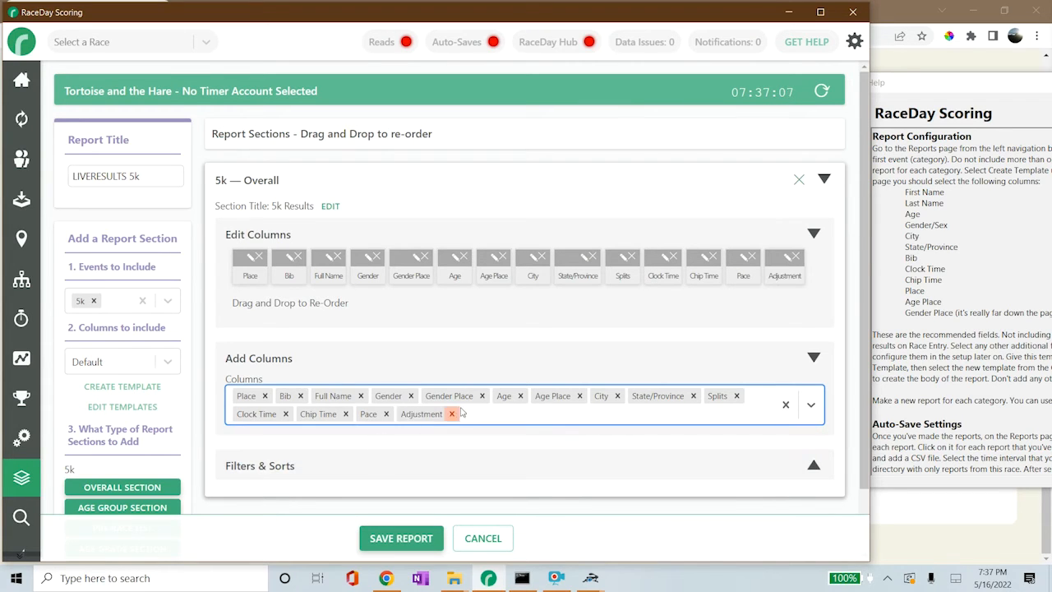
pyautogui.click(567, 359)
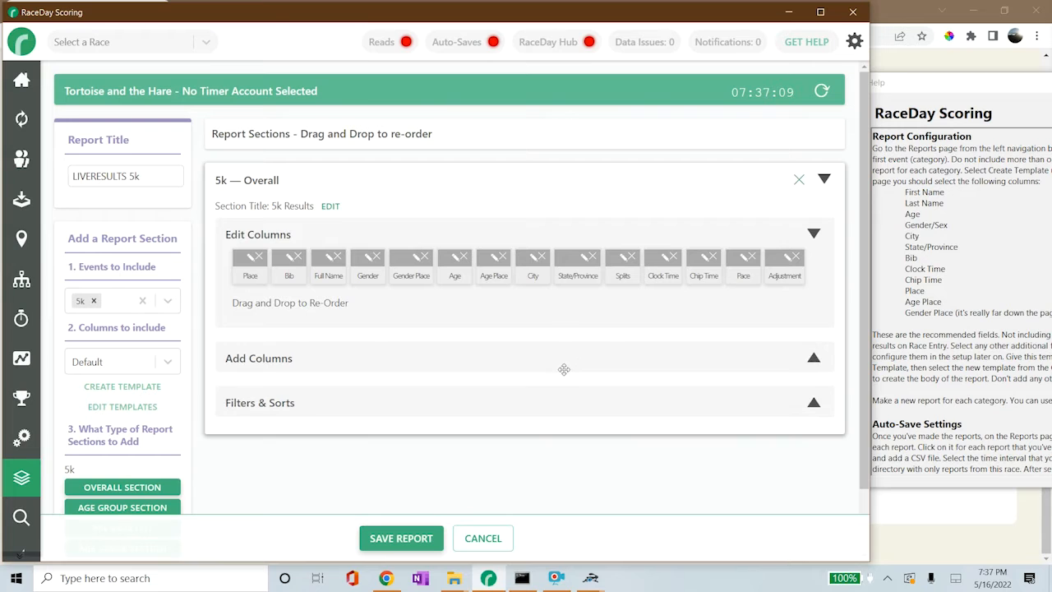
pyautogui.click(355, 240)
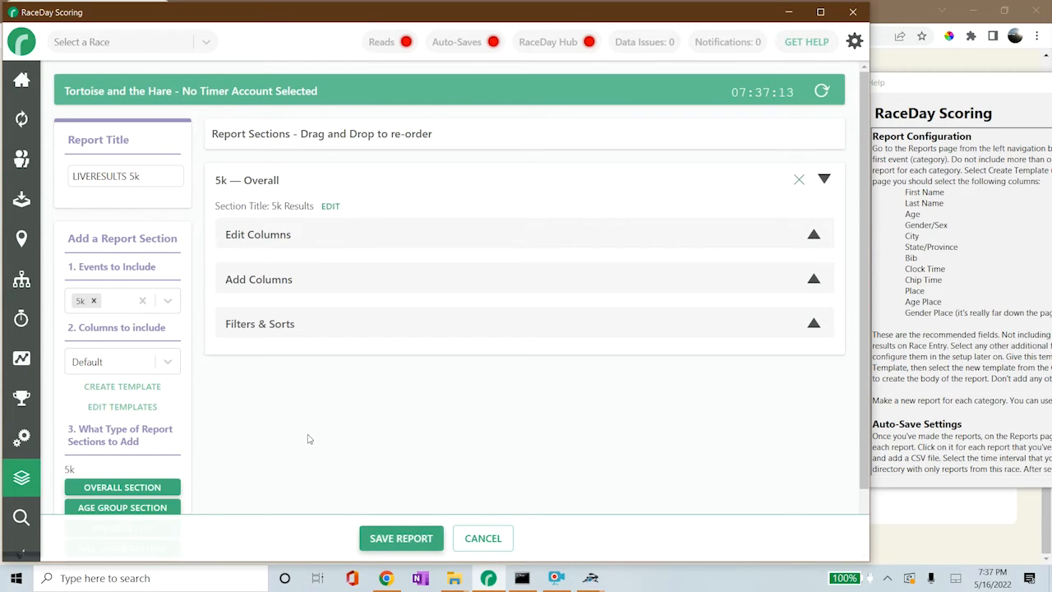
# - Save the LIVERESULTS 5k report and point it out in the report list
pyautogui.scroll(-2, 308, 436)
pyautogui.click(384, 538)
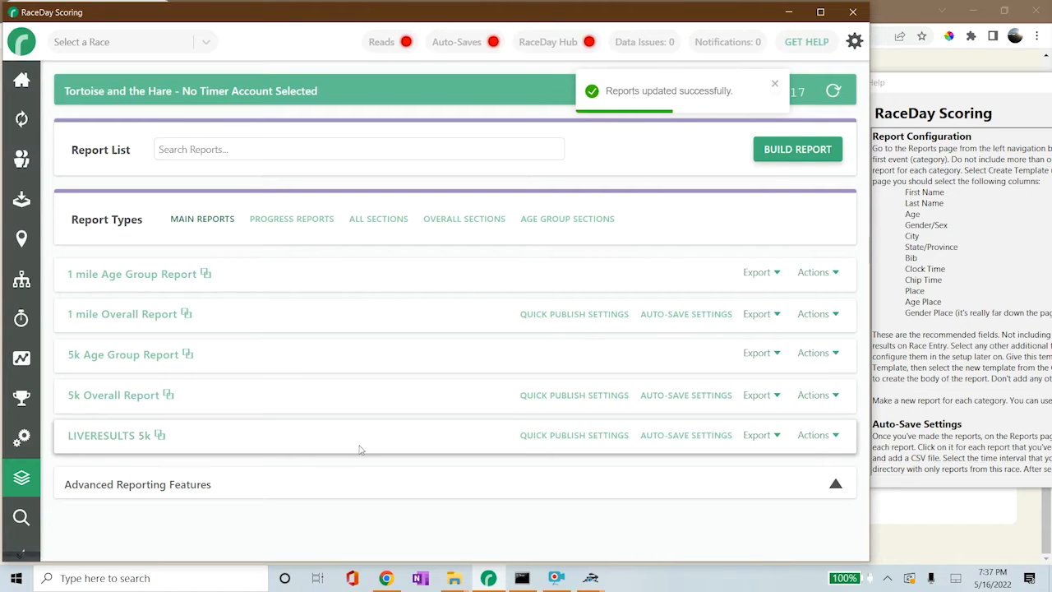
pyautogui.moveTo(167, 440); pyautogui.dragTo(137, 444)
pyautogui.click(207, 437)
# - Build a new report titled LIVERESULTS 1mi and include the 1 mile event
pyautogui.click(781, 158)
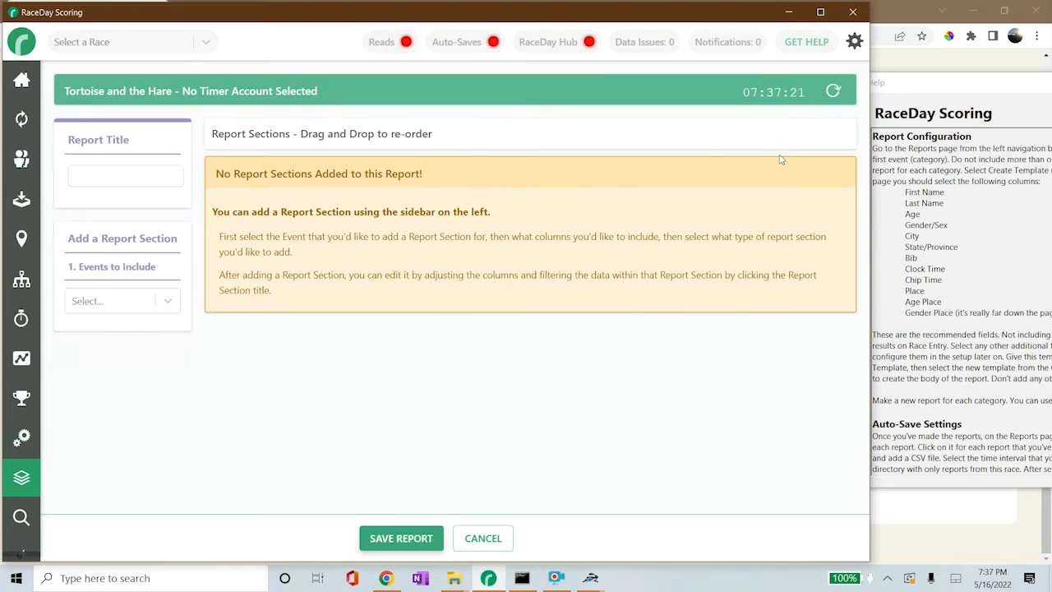
pyautogui.click(162, 178)
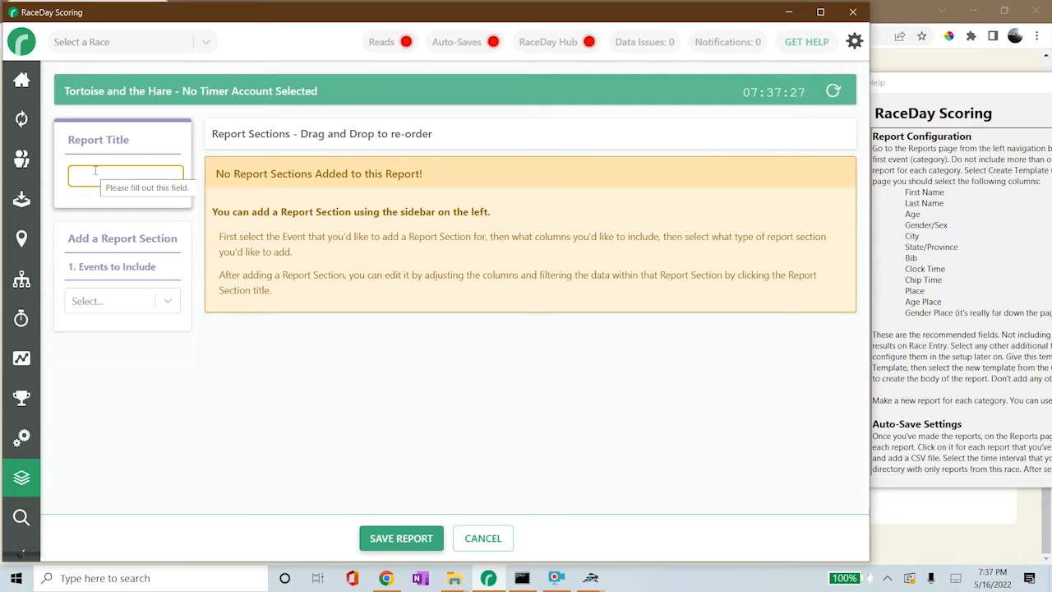
pyautogui.write('L')
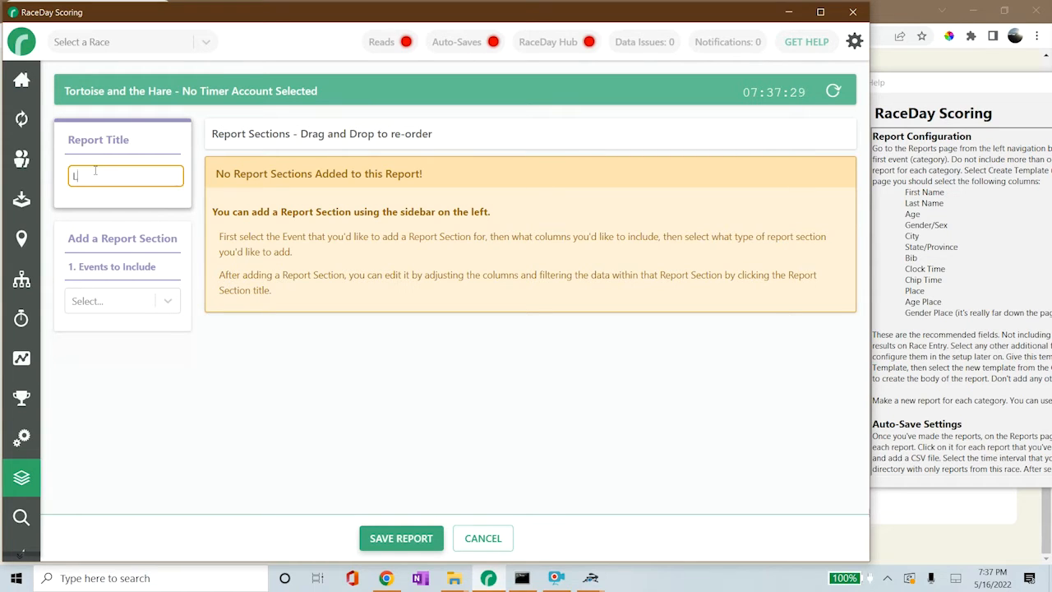
pyautogui.write('IVERESULTS 1mi')
pyautogui.click(98, 301)
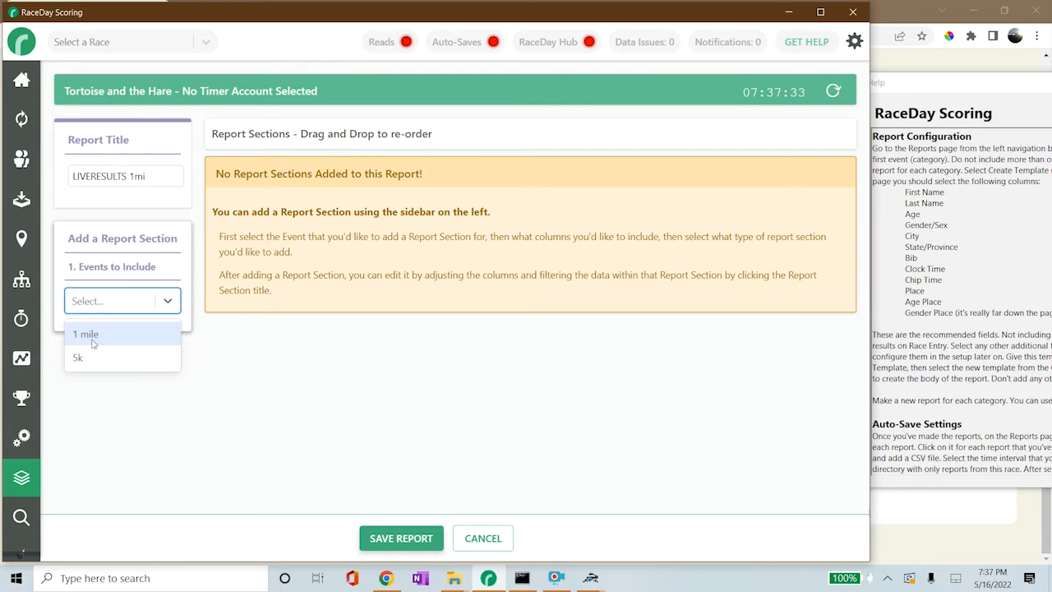
pyautogui.click(92, 336)
# - Choose LIVERESULTSTEMPLATE as the columns to include and add an Overall section for the 1 mile event
pyautogui.scroll(-1, 152, 320)
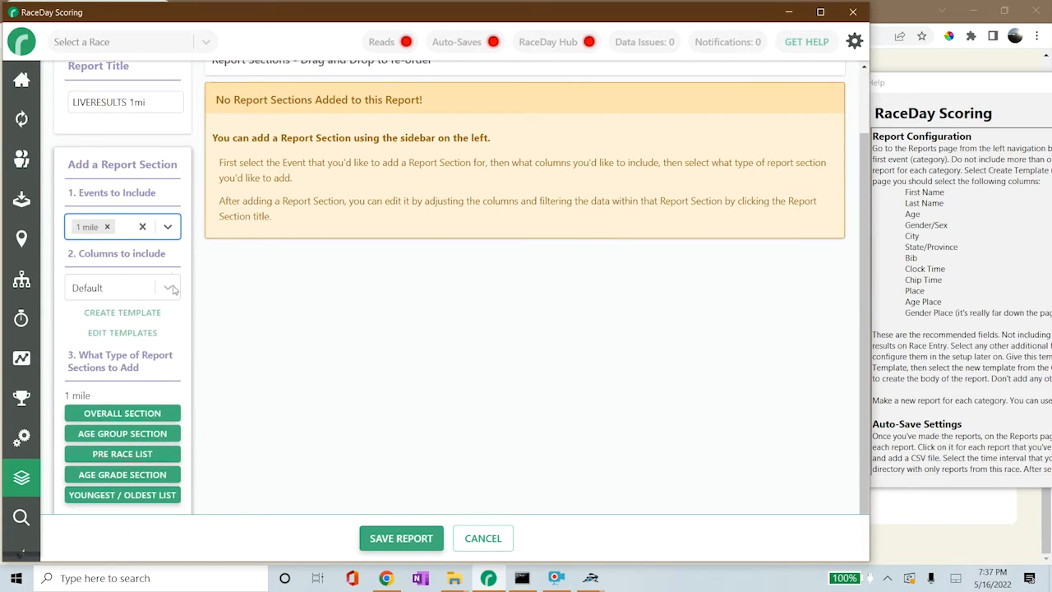
pyautogui.click(169, 288)
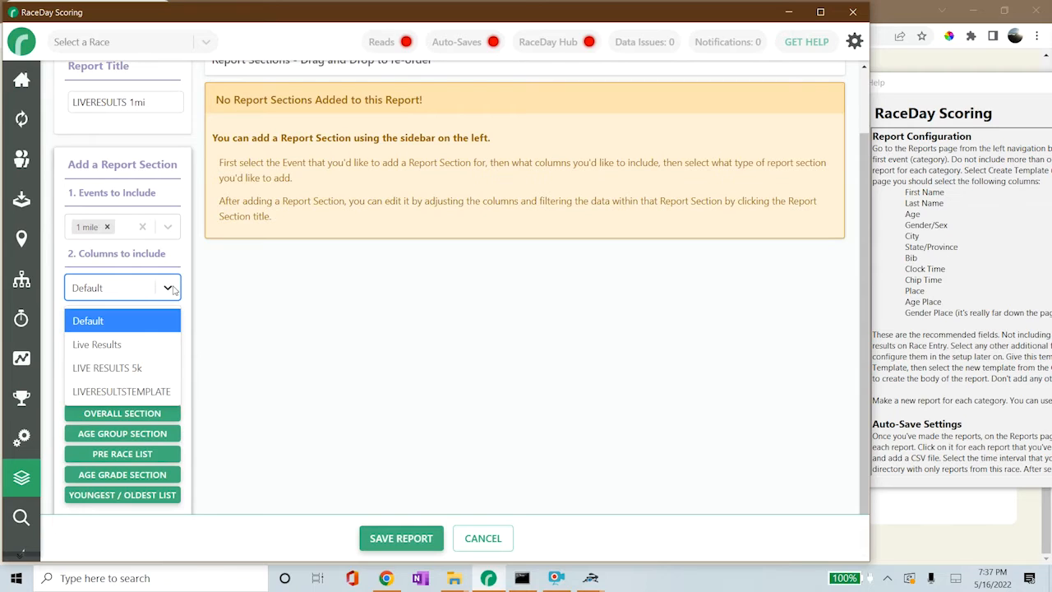
pyautogui.click(129, 394)
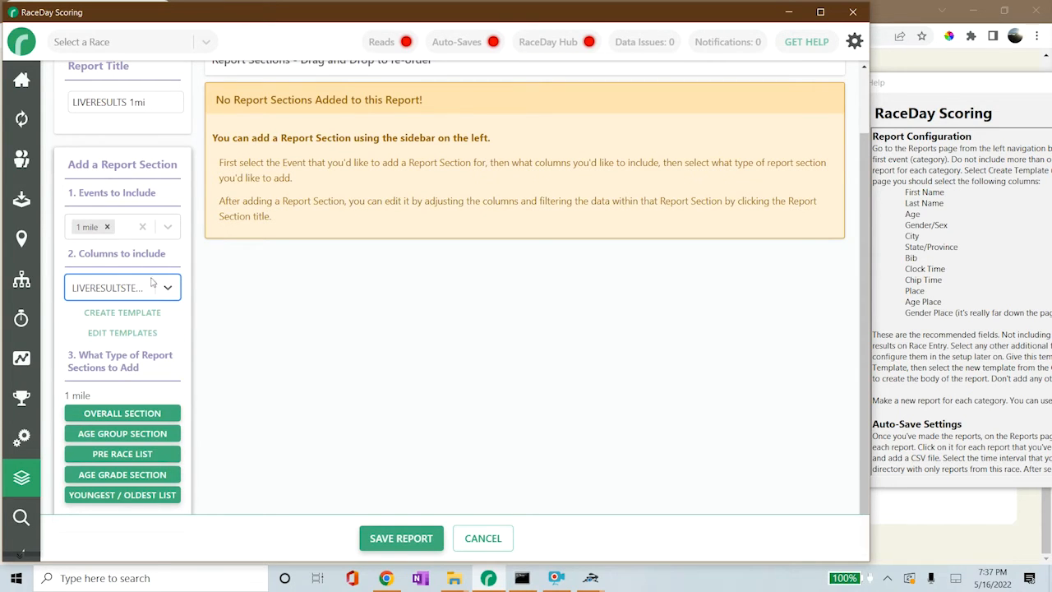
pyautogui.click(113, 415)
pyautogui.scroll(1, 200, 336)
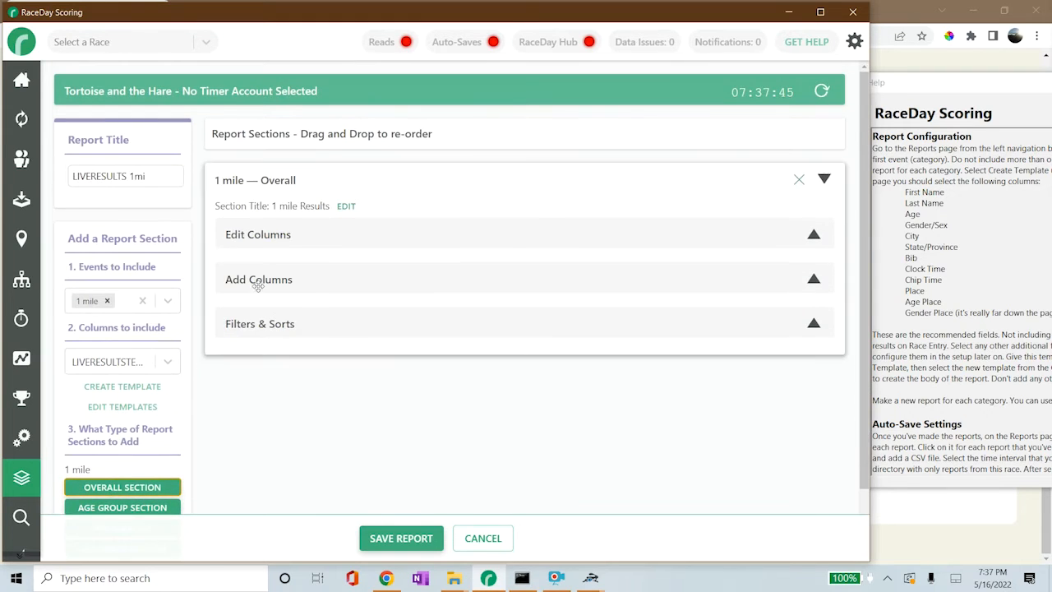
# - Check the template columns in the 1 mile Overall section and save the report
pyautogui.click(258, 276)
pyautogui.click(259, 277)
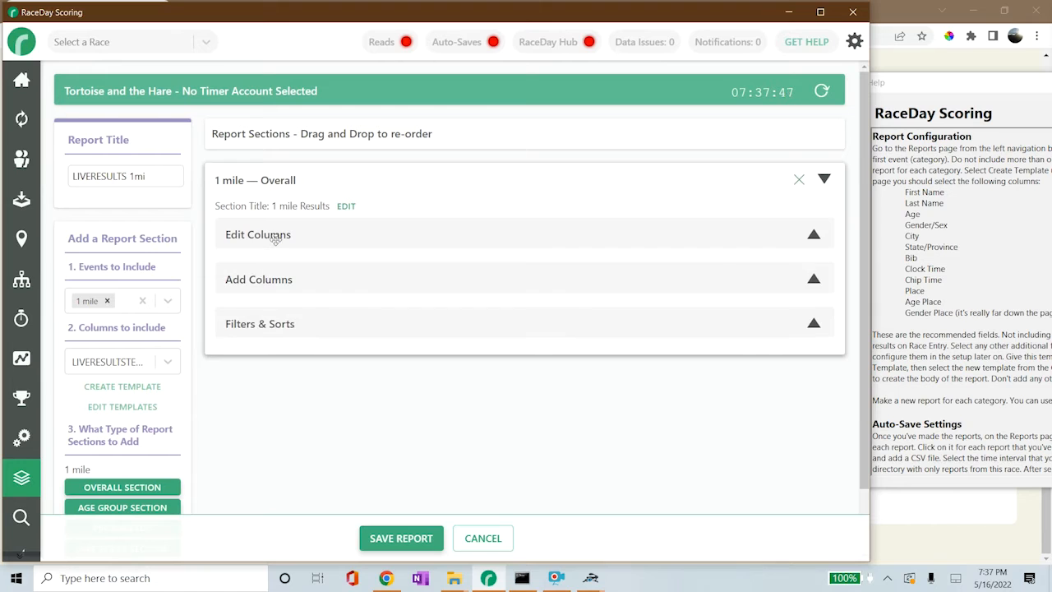
pyautogui.click(274, 236)
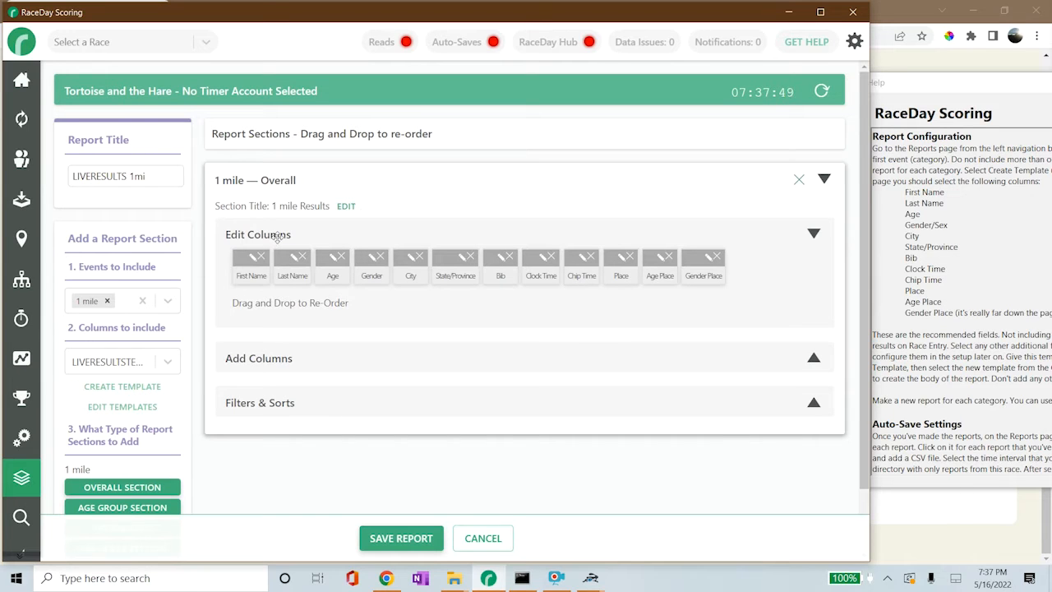
pyautogui.click(277, 237)
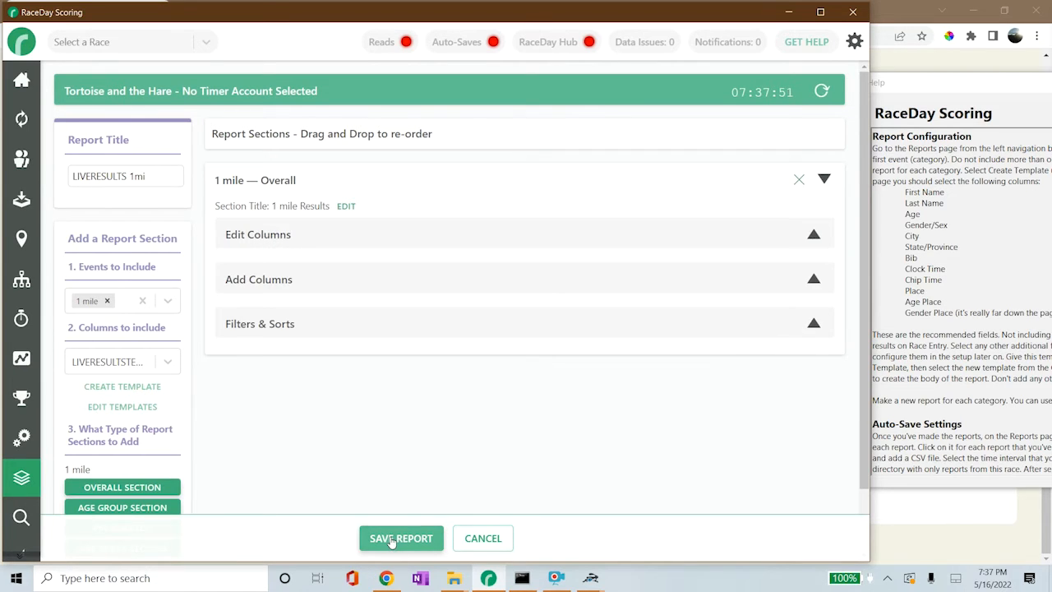
pyautogui.click(400, 538)
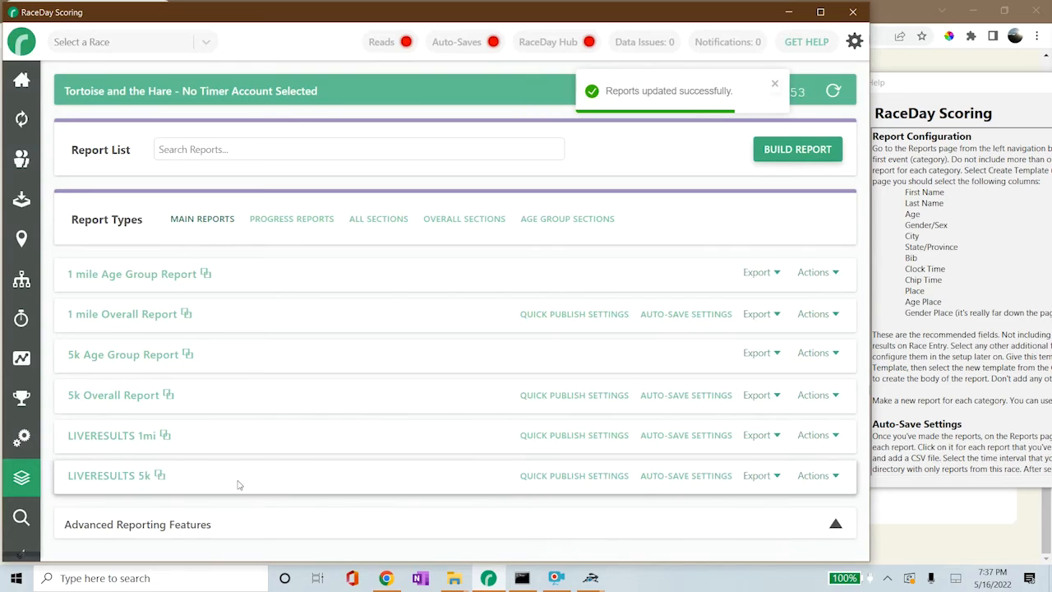
# - Locate both LIVERESULTS reports in the list and the Auto-Save Settings instructions in the Race Entry Live Results Help
pyautogui.moveTo(237, 485); pyautogui.dragTo(49, 477)
pyautogui.click(246, 486)
pyautogui.moveTo(206, 445); pyautogui.dragTo(64, 442)
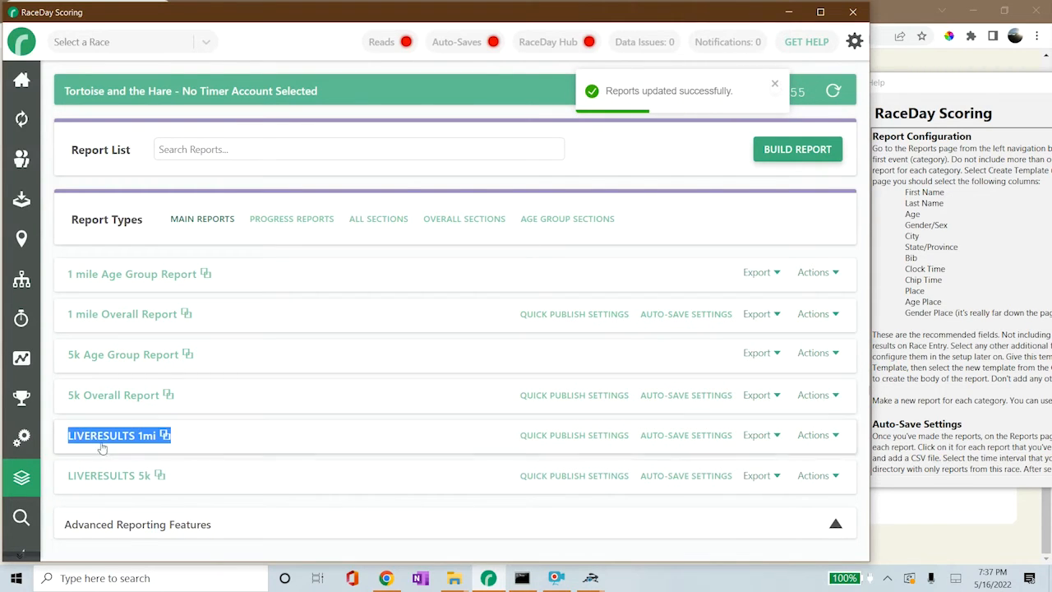
pyautogui.click(102, 448)
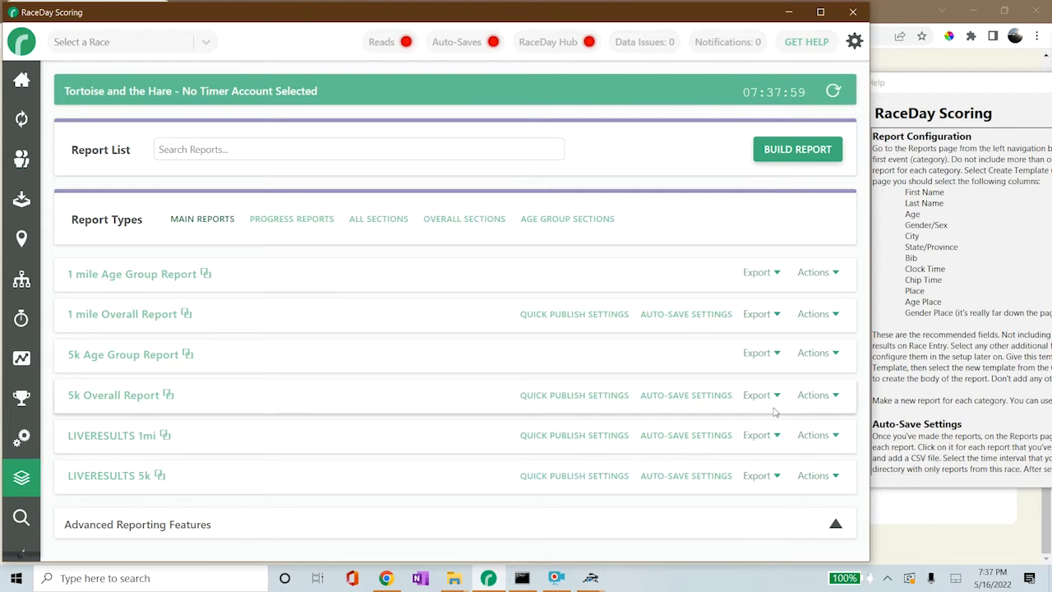
pyautogui.click(909, 387)
pyautogui.moveTo(872, 423); pyautogui.dragTo(972, 418)
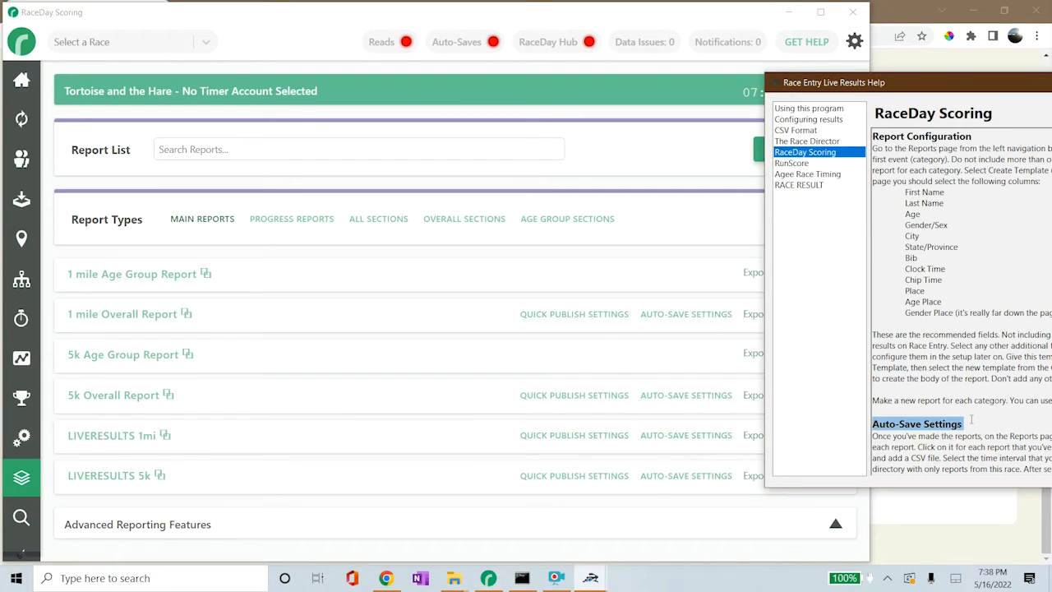
pyautogui.click(695, 509)
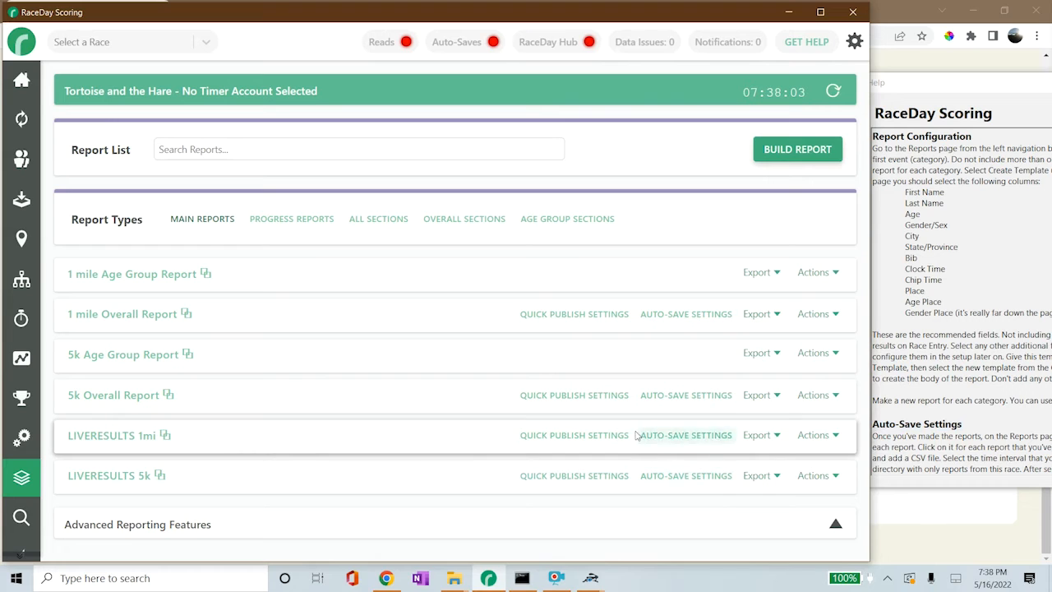
# - Open the auto-save settings of the LIVERESULTS 1mi report and expand the auto-save to file options
pyautogui.click(669, 436)
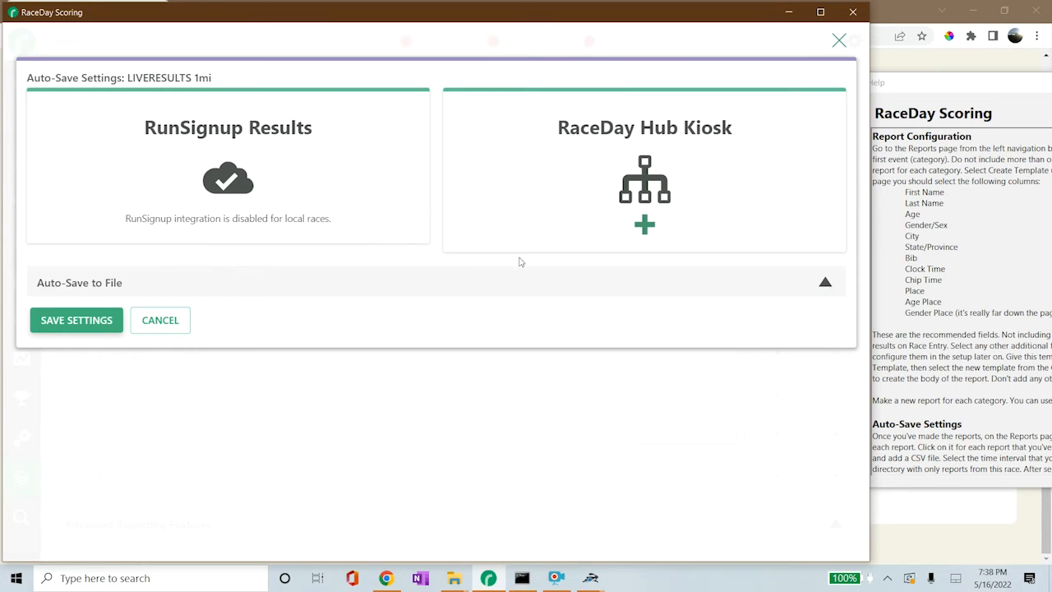
pyautogui.click(494, 294)
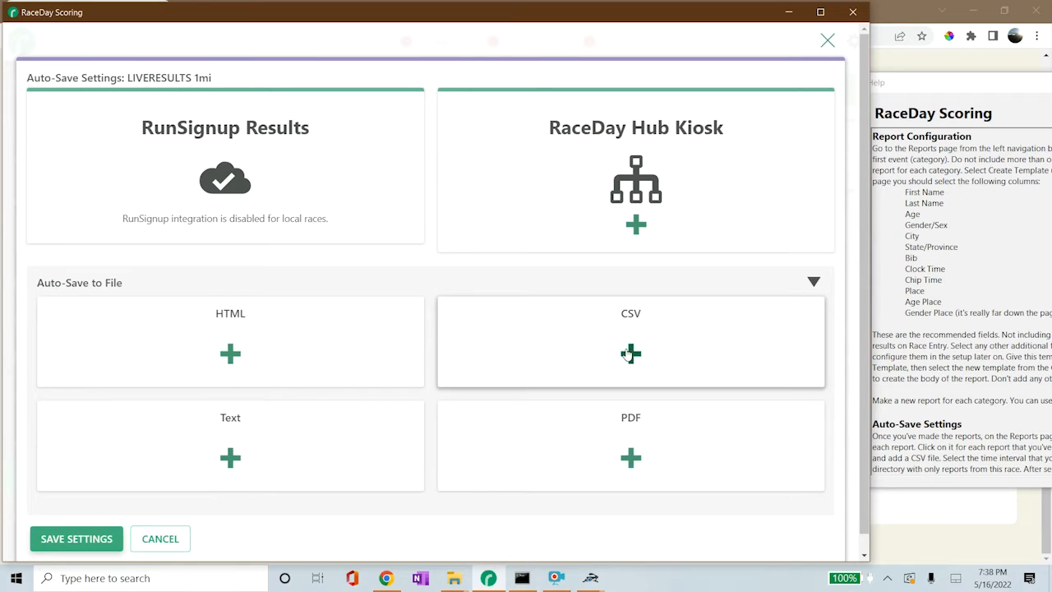
pyautogui.moveTo(619, 313); pyautogui.dragTo(641, 313)
pyautogui.click(663, 320)
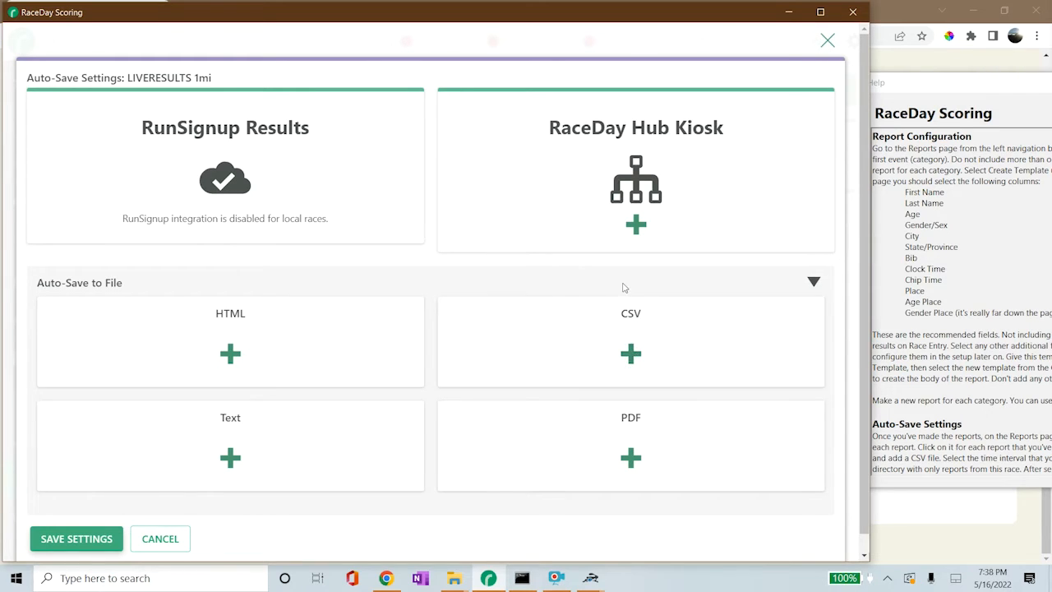
pyautogui.tripleClick(623, 287)
pyautogui.click(635, 309)
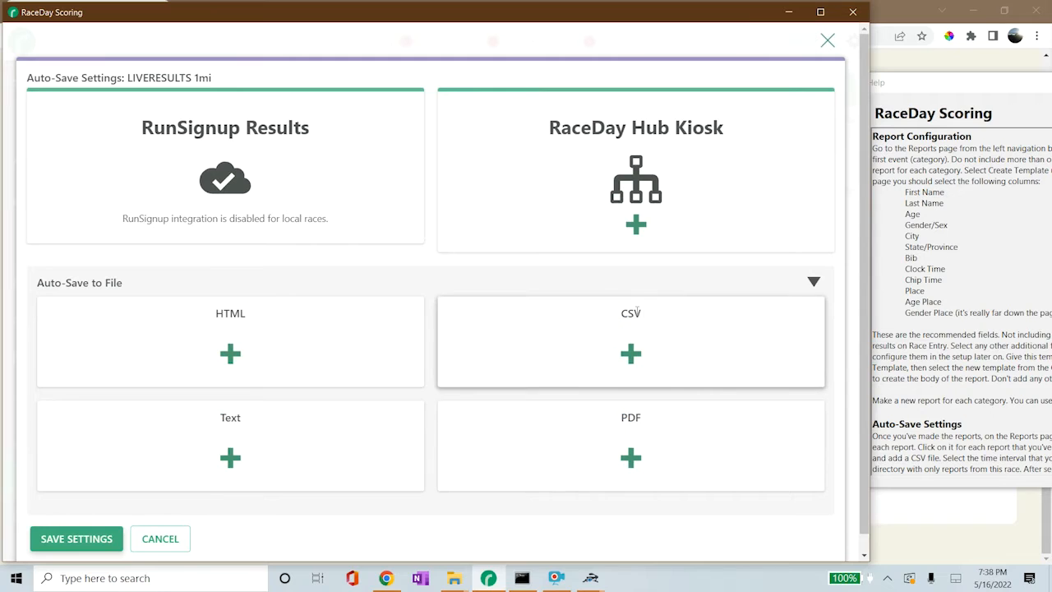
# - Start a CSV auto-save for the LIVERESULTS 1mi report and set it to save every 5 Seconds
pyautogui.click(630, 355)
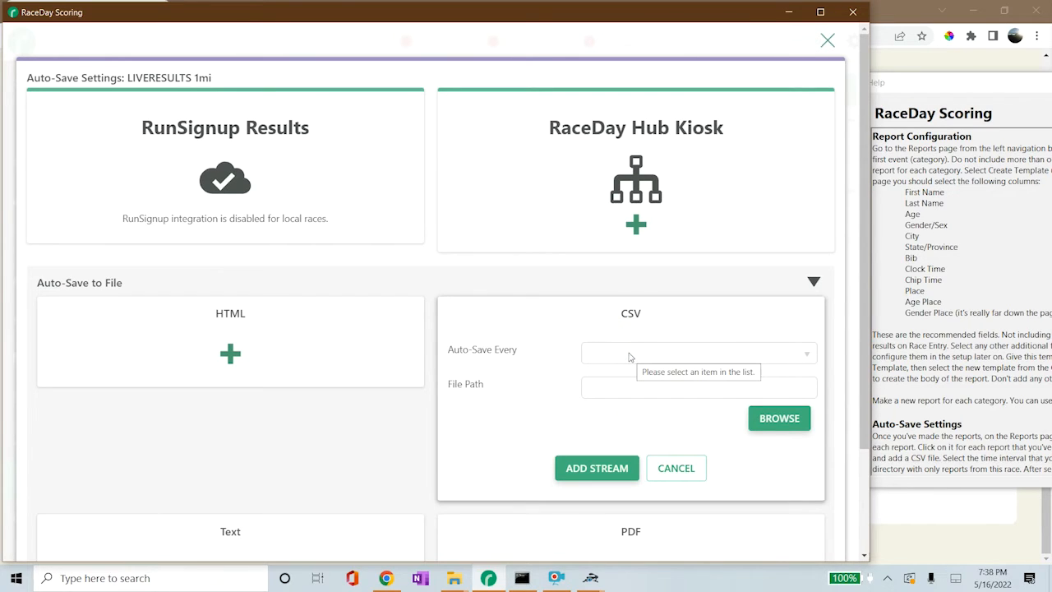
pyautogui.click(630, 355)
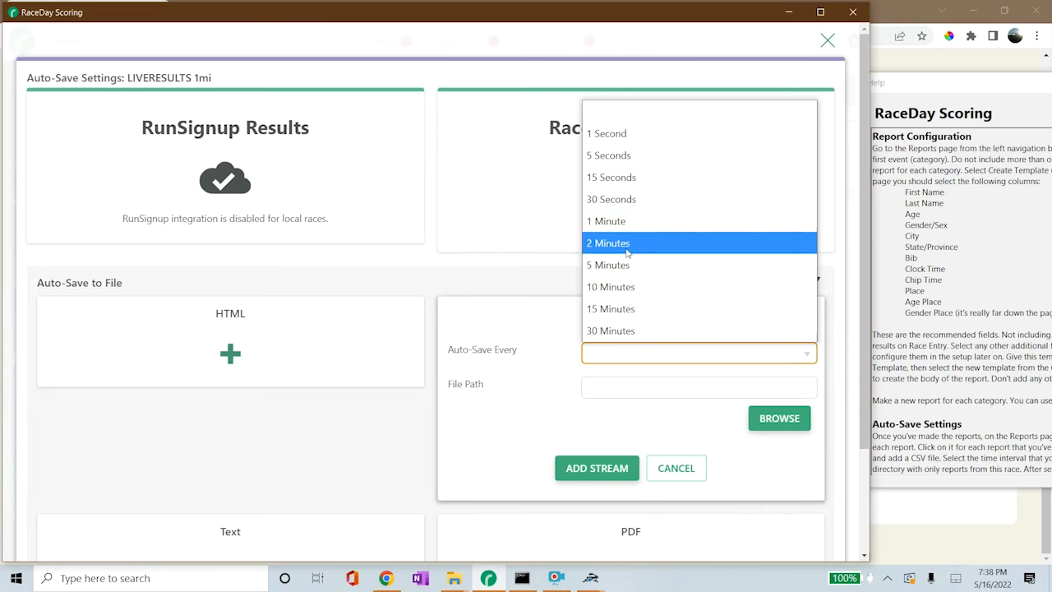
pyautogui.click(637, 169)
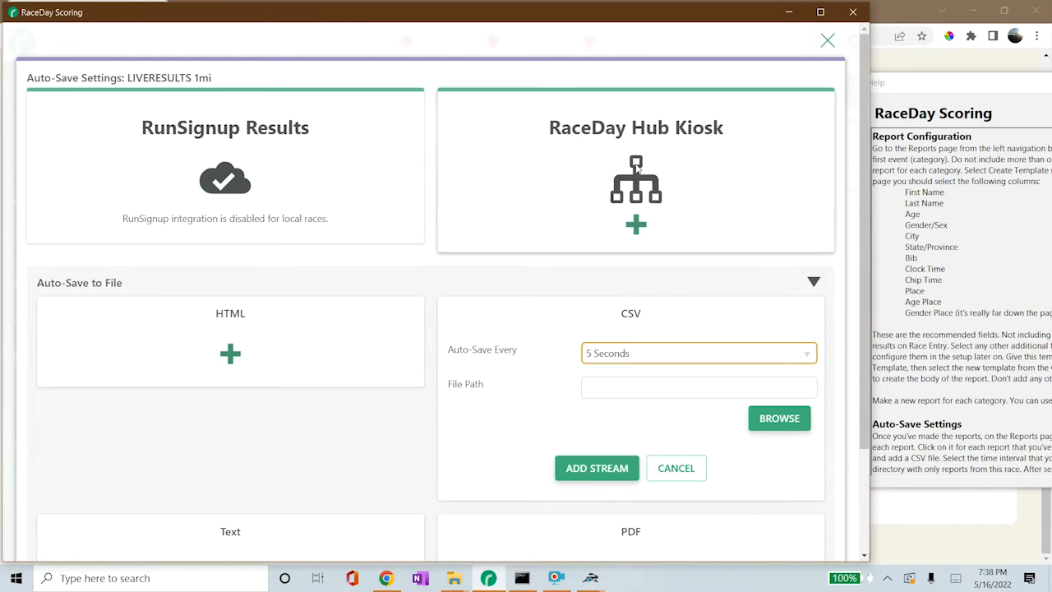
pyautogui.click(627, 391)
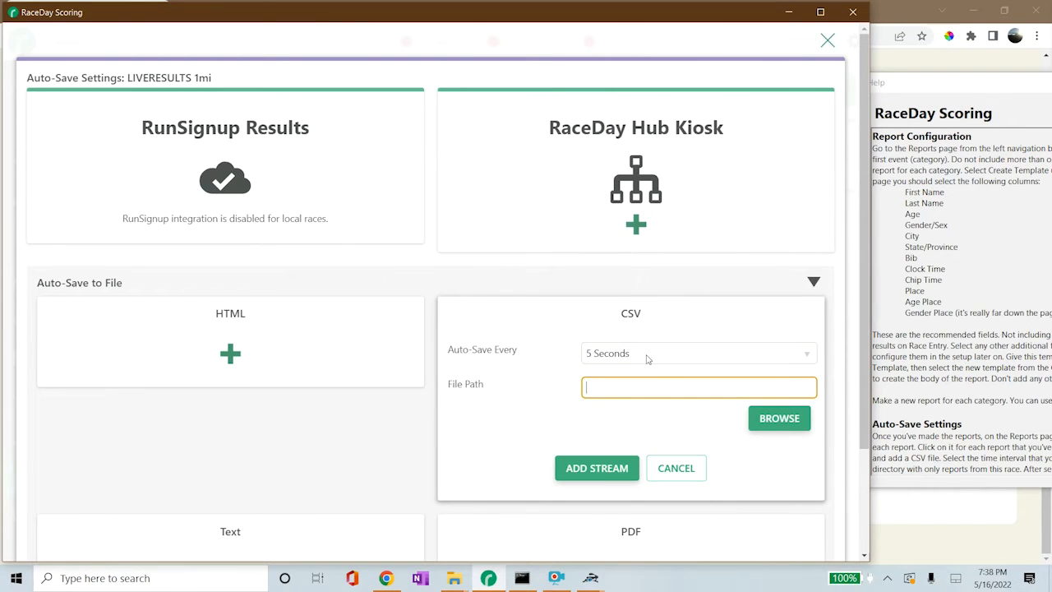
# - Browse for the CSV file path to Desktop > Races > Test, create a new folder named outputs there and open it
pyautogui.click(770, 420)
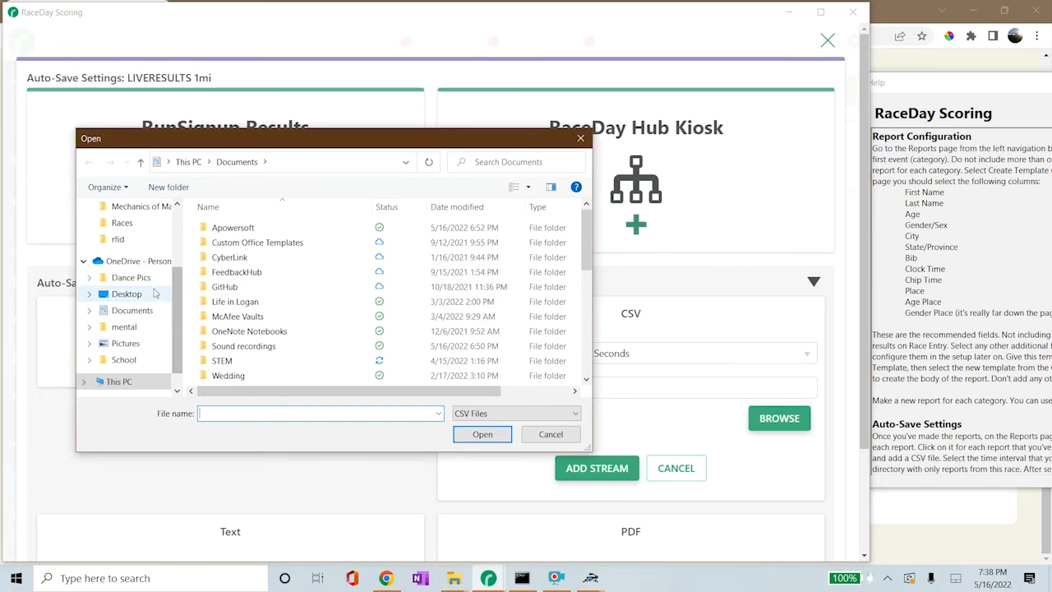
pyautogui.click(129, 294)
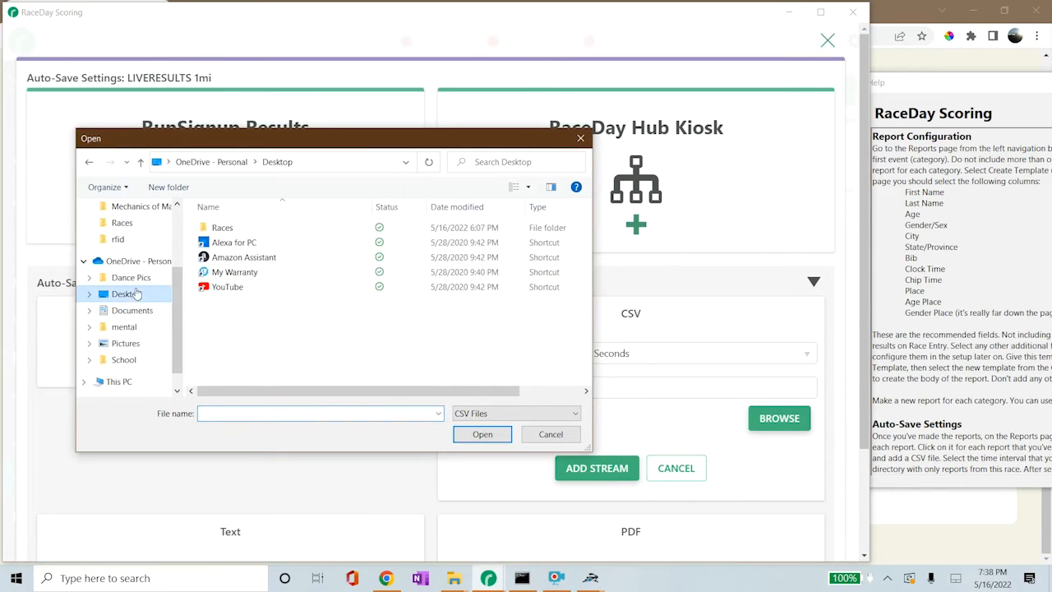
pyautogui.doubleClick(217, 229)
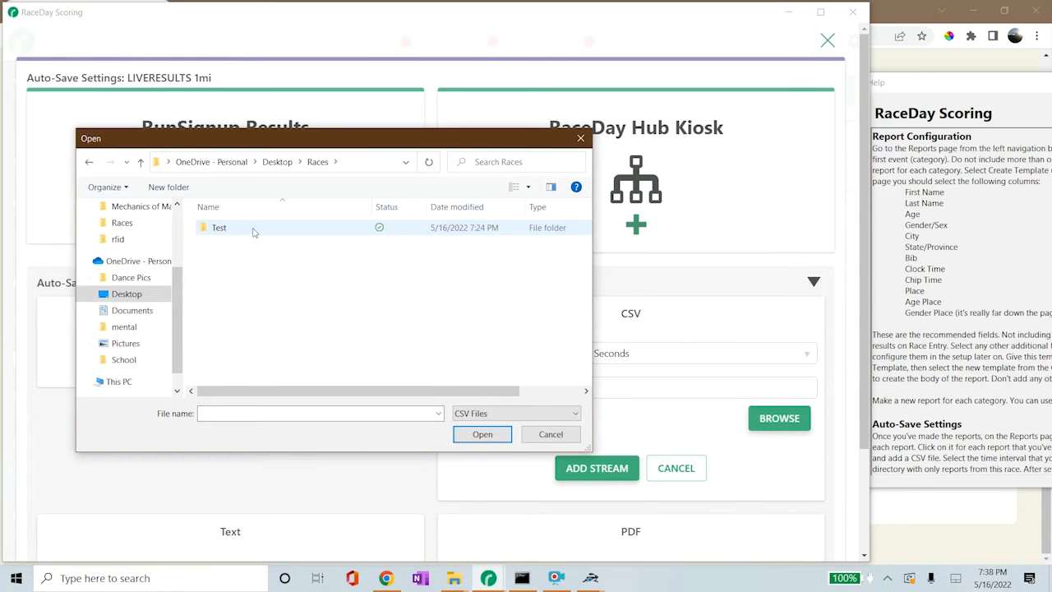
pyautogui.doubleClick(253, 231)
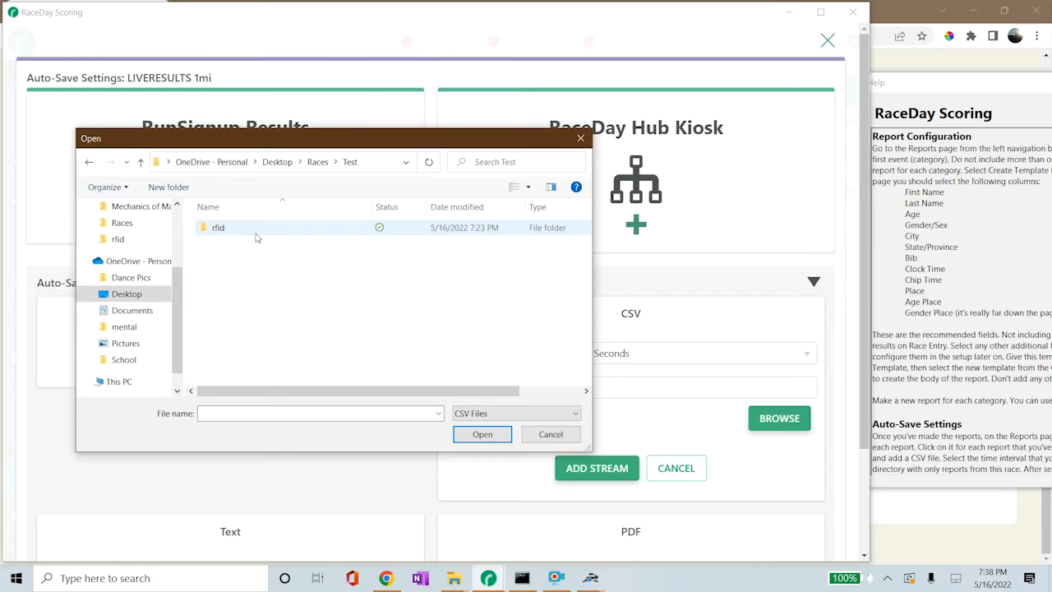
pyautogui.click(168, 187)
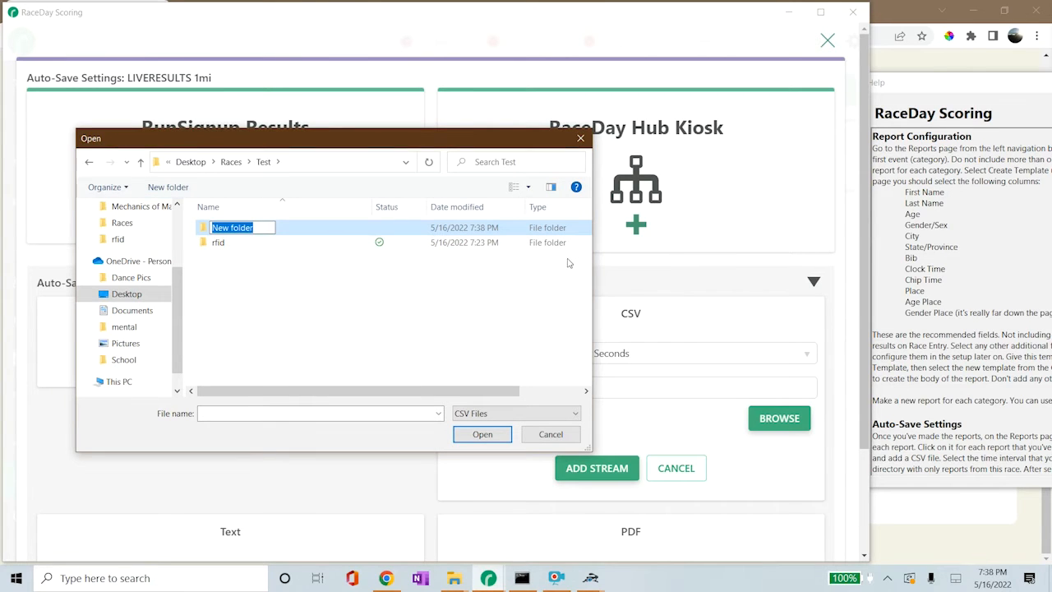
pyautogui.write('outputs')
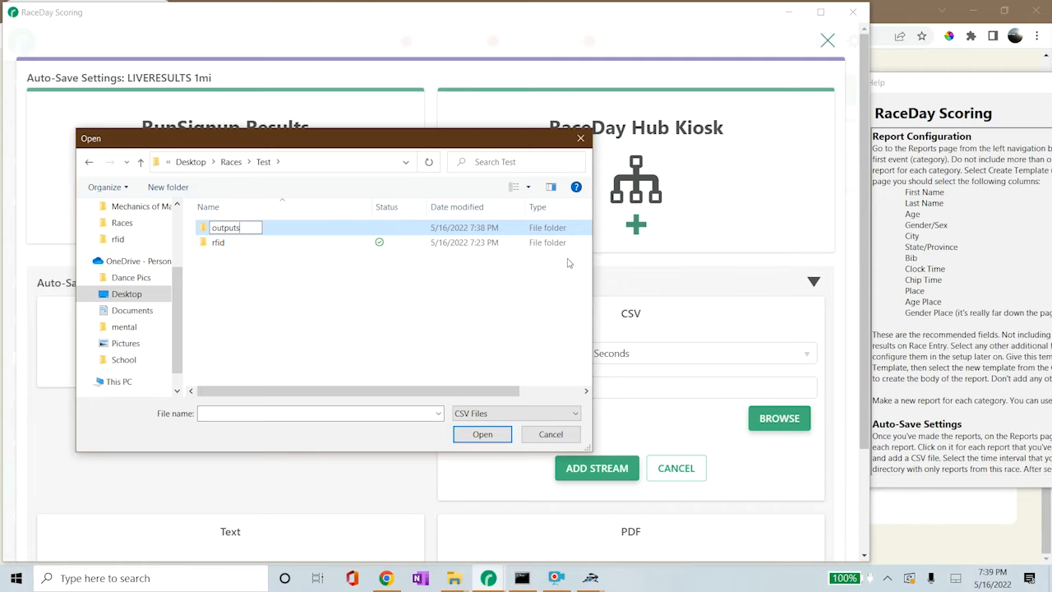
pyautogui.press('Return')
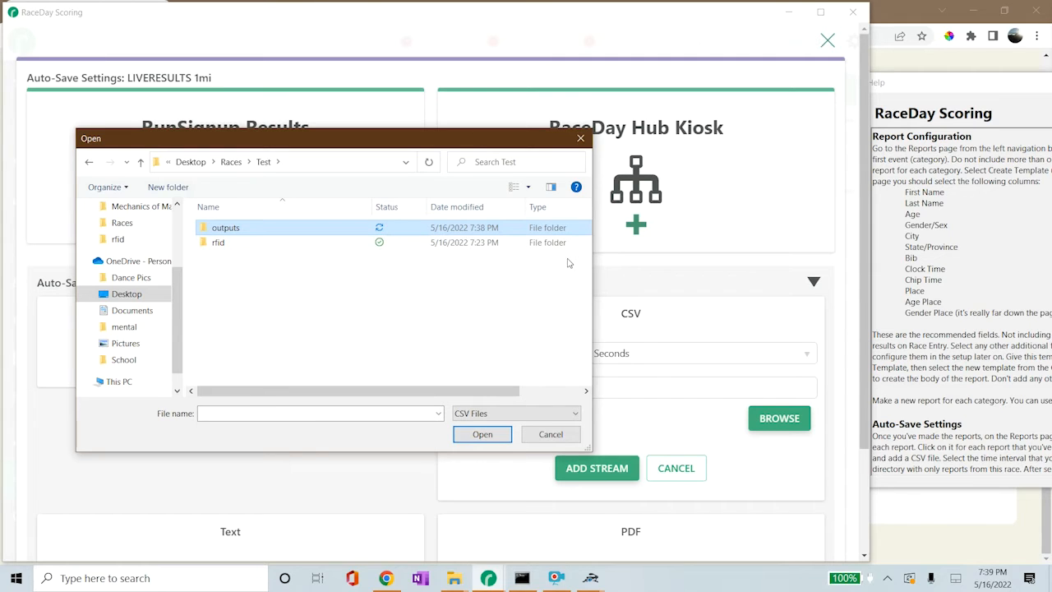
pyautogui.doubleClick(308, 229)
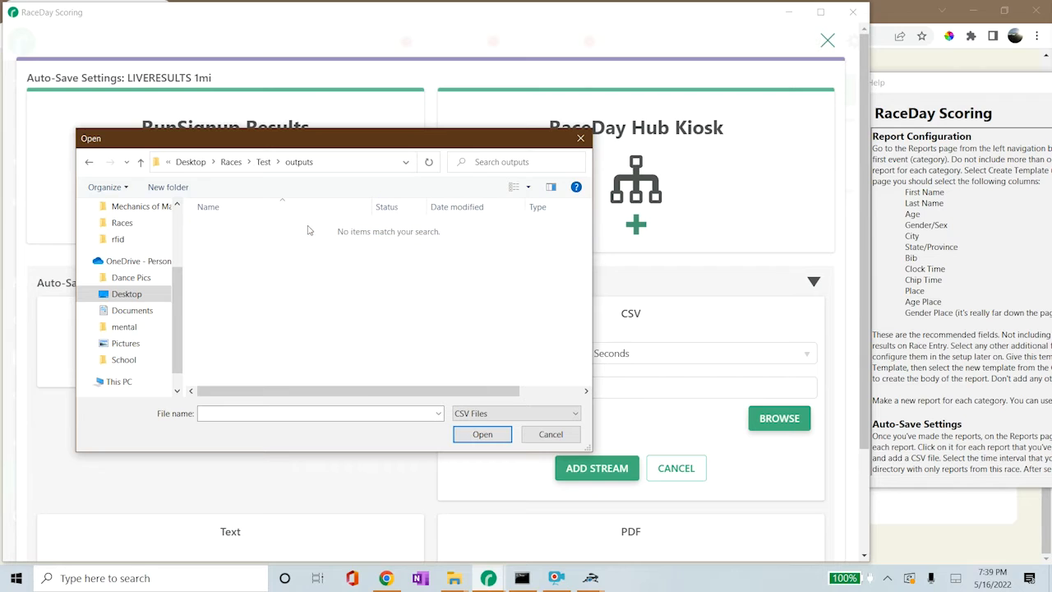
# - Create the CSV file 1mi in the outputs folder, add the stream and save the LIVERESULTS 1mi auto-save settings
pyautogui.click(222, 411)
pyautogui.press('Return')
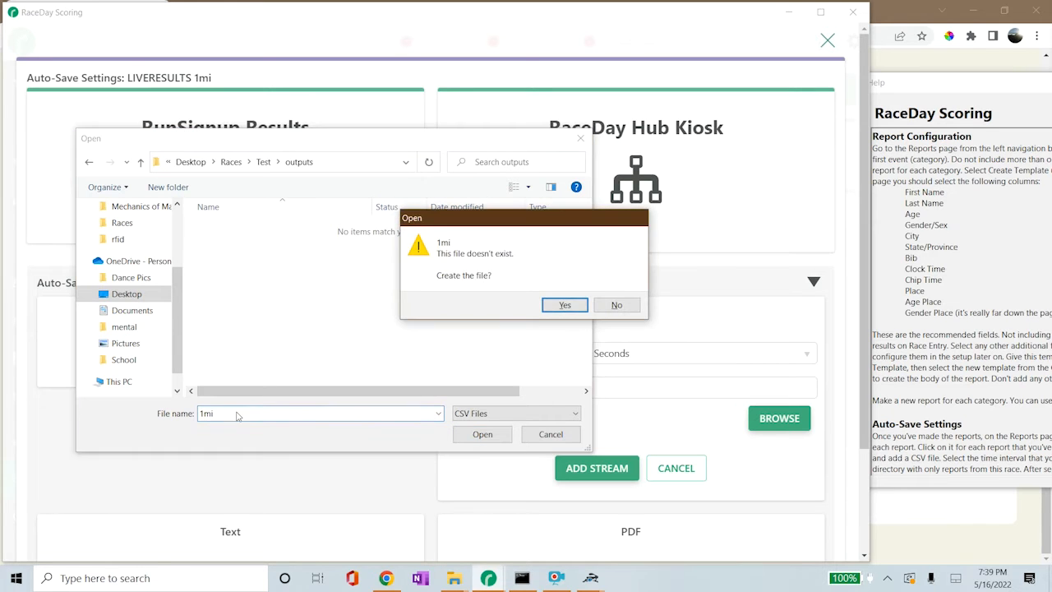
pyautogui.click(564, 305)
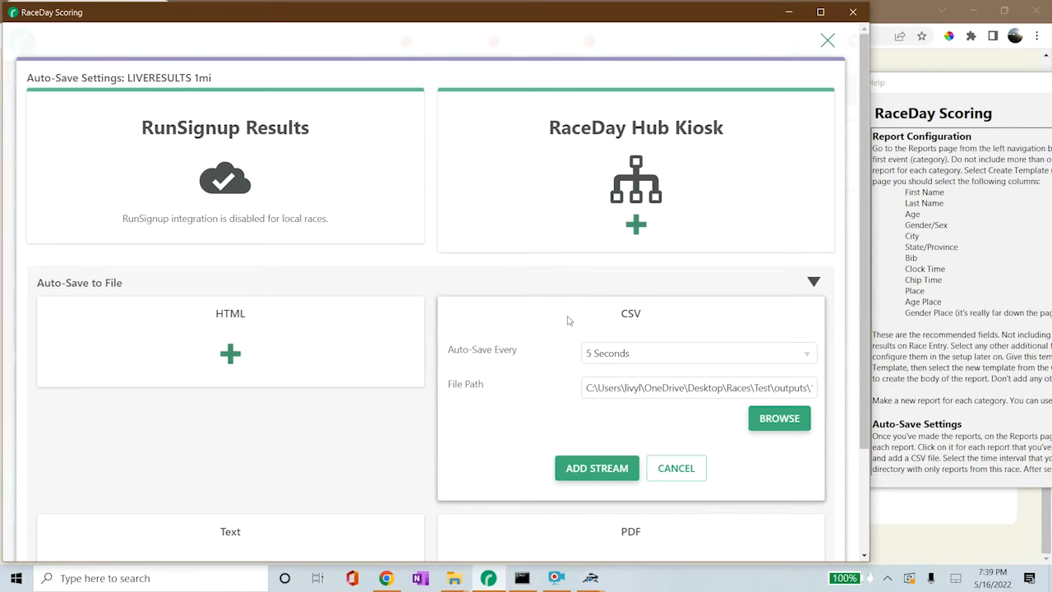
pyautogui.click(596, 467)
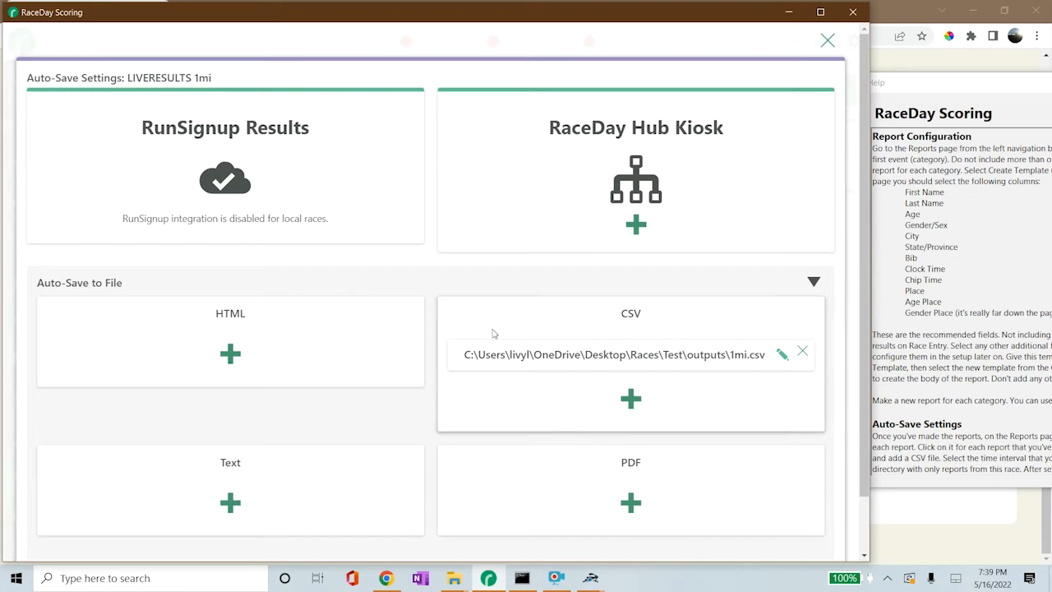
pyautogui.scroll(-2, 573, 319)
pyautogui.click(94, 520)
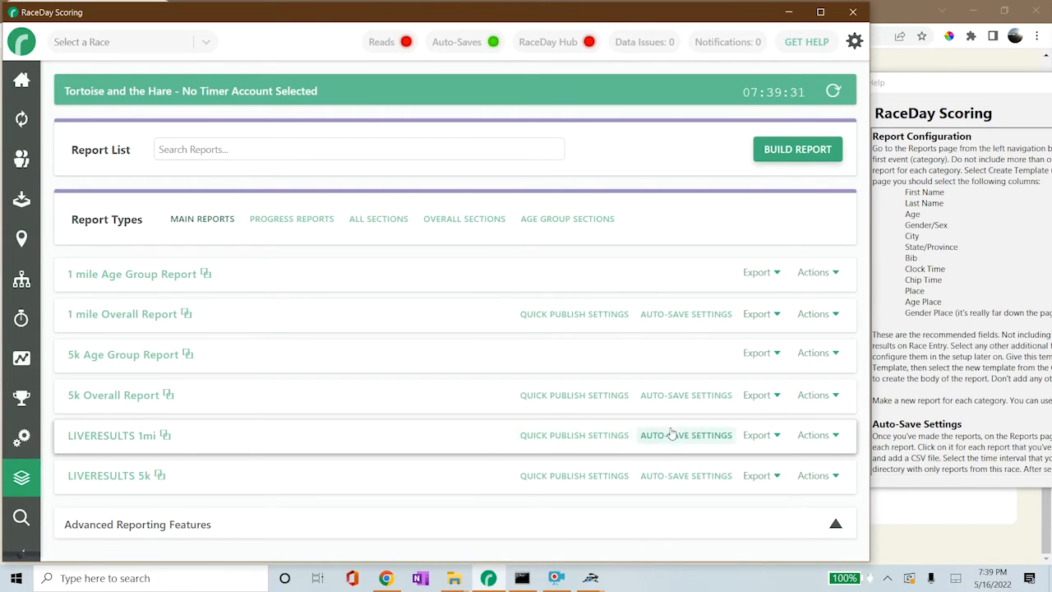
# - Open the LIVERESULTS 5k auto-save settings and start a CSV auto-save to file every 5 Seconds
pyautogui.click(676, 477)
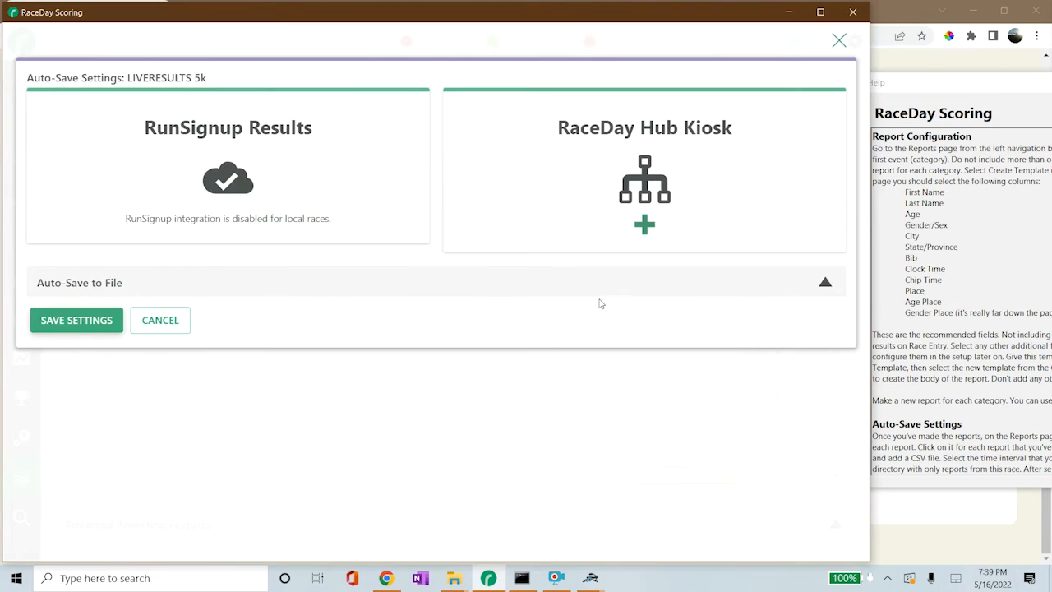
pyautogui.click(588, 292)
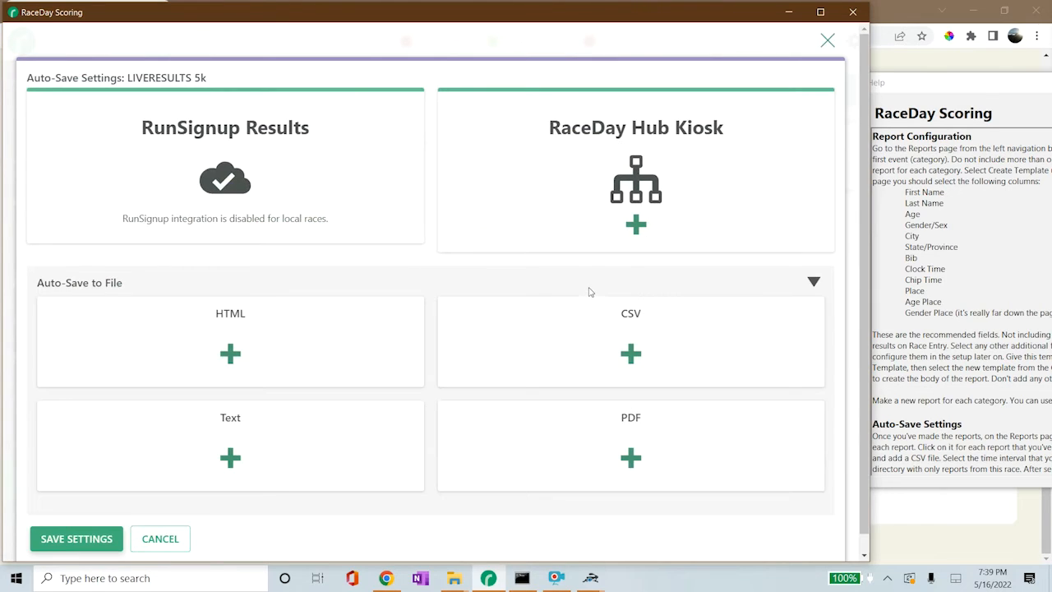
pyautogui.click(630, 353)
pyautogui.click(588, 354)
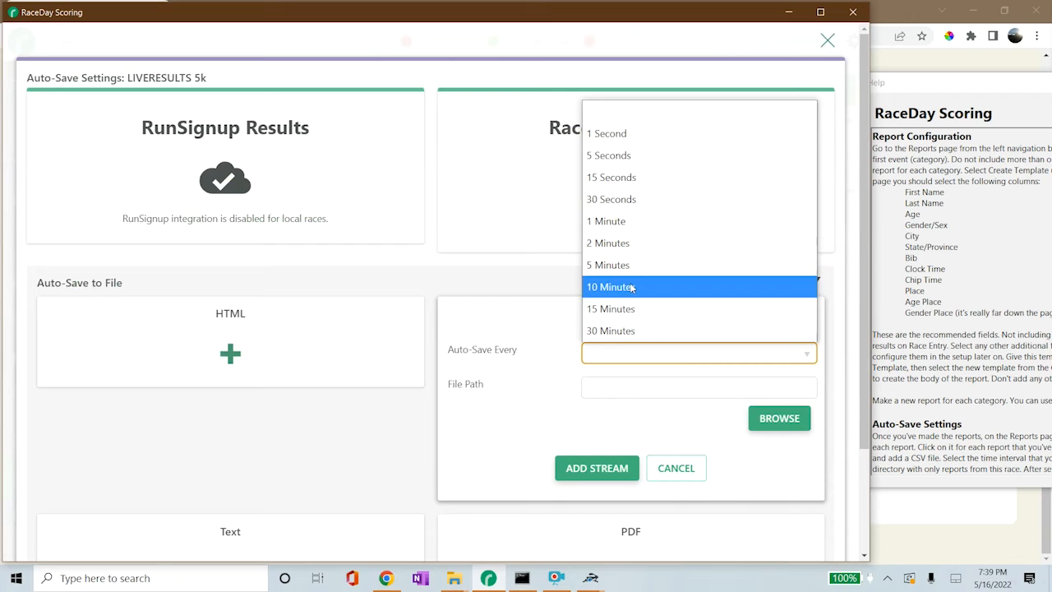
pyautogui.click(612, 155)
# - Create the CSV file 5k in the outputs folder as the file path and add the stream to the report
pyautogui.click(779, 418)
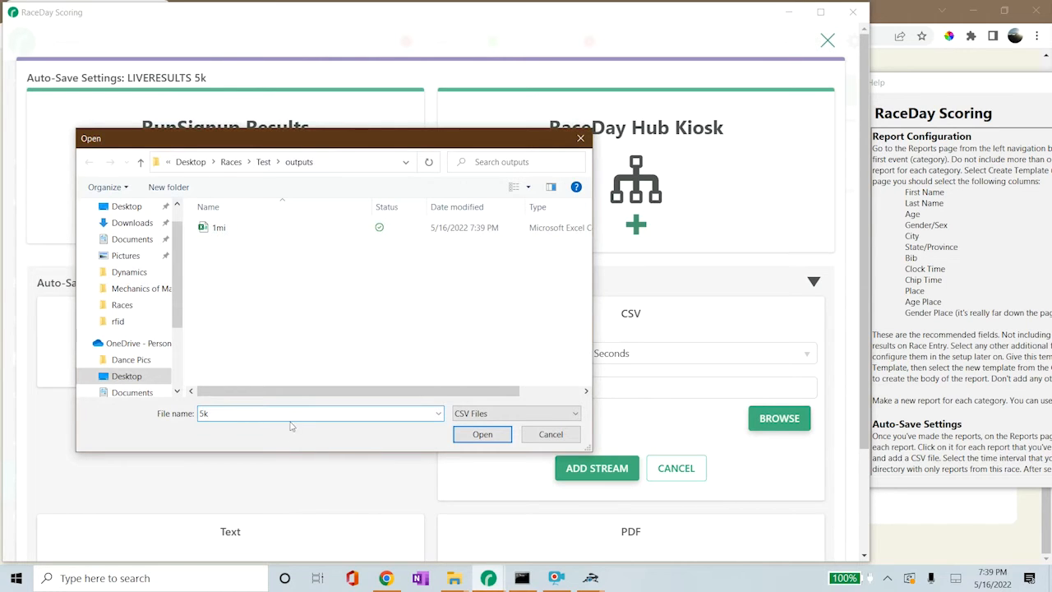
pyautogui.click(479, 433)
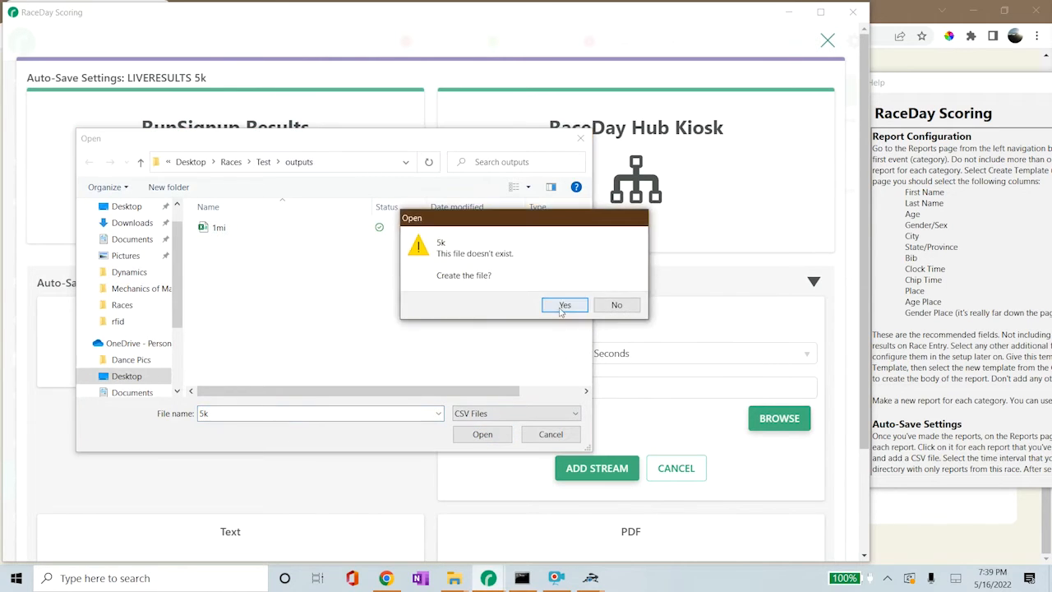
pyautogui.click(573, 306)
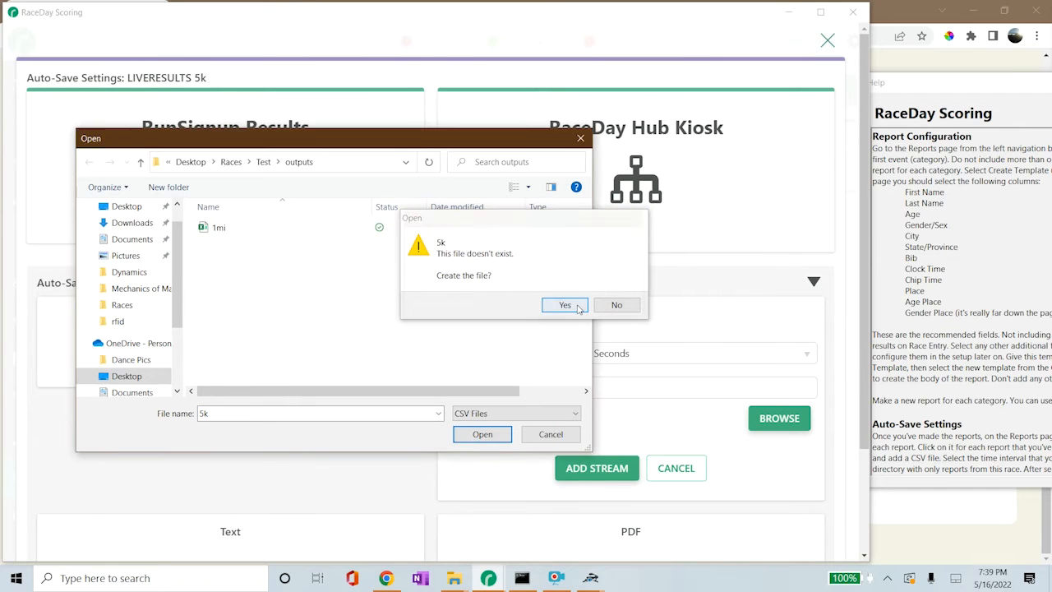
pyautogui.click(578, 306)
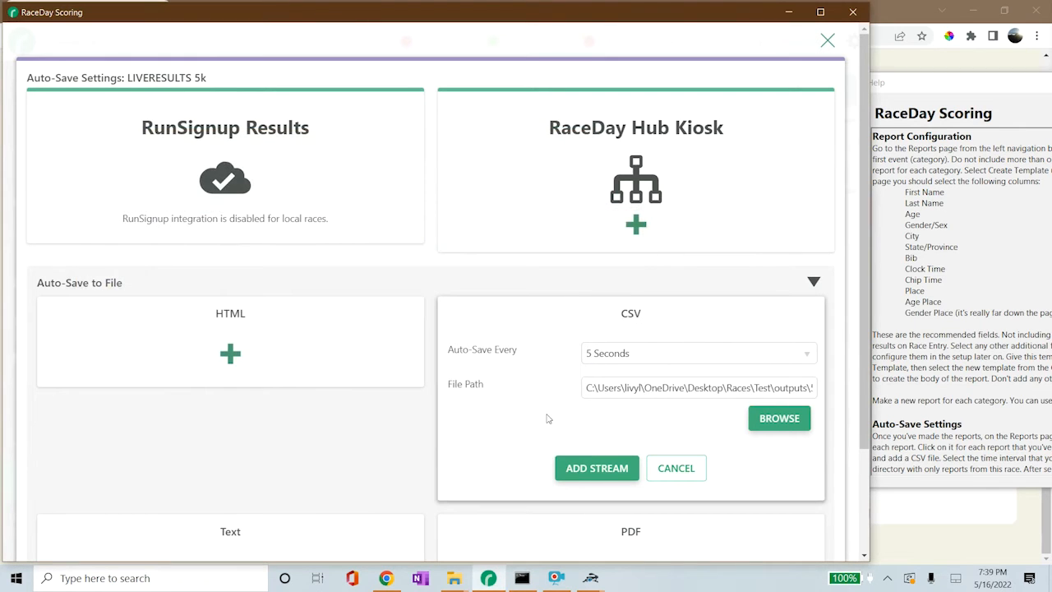
pyautogui.scroll(-3, 535, 397)
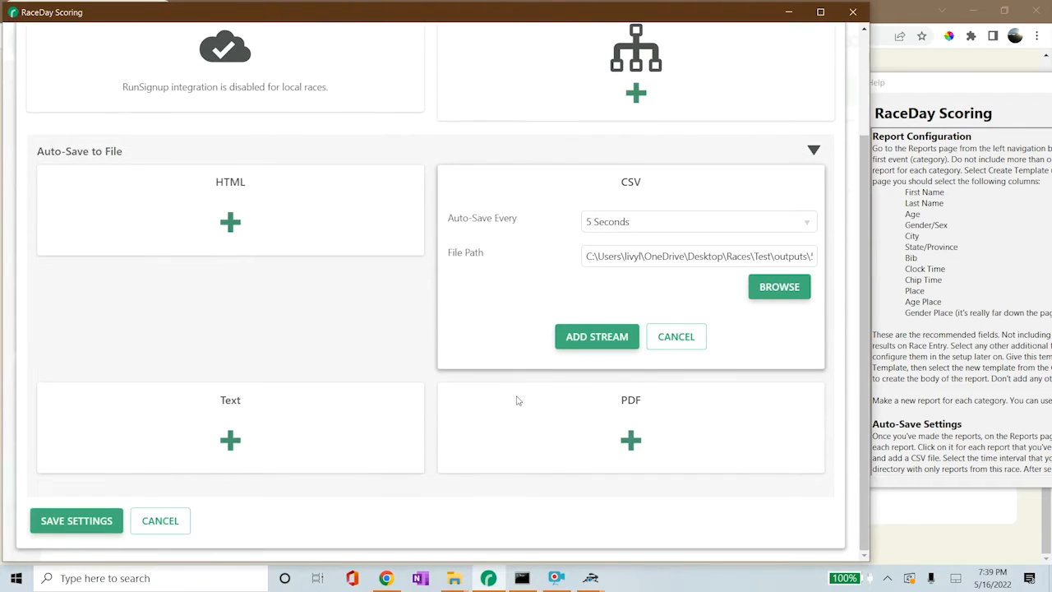
pyautogui.click(76, 521)
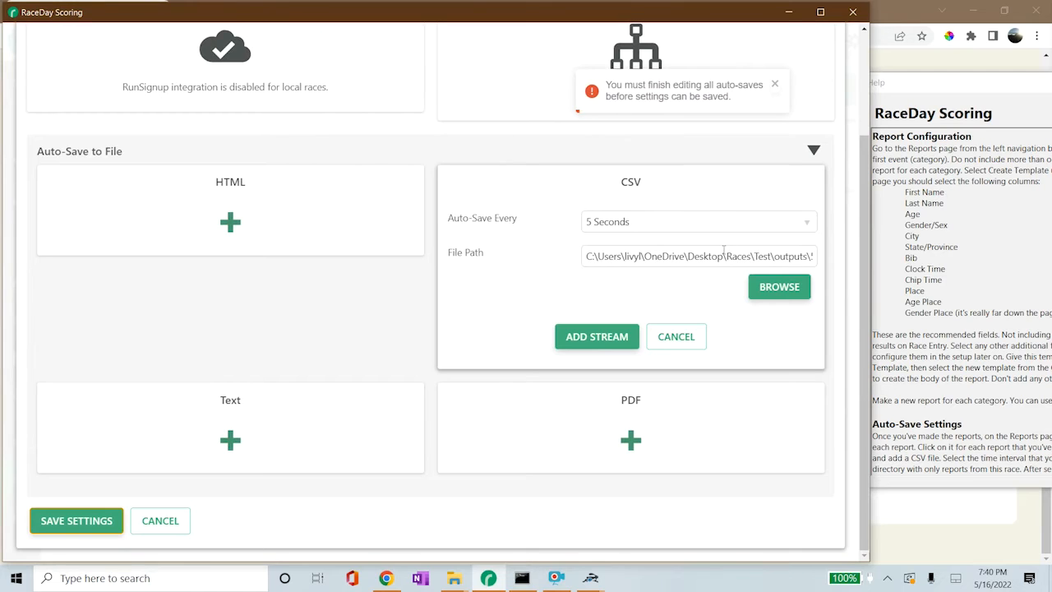
pyautogui.click(597, 336)
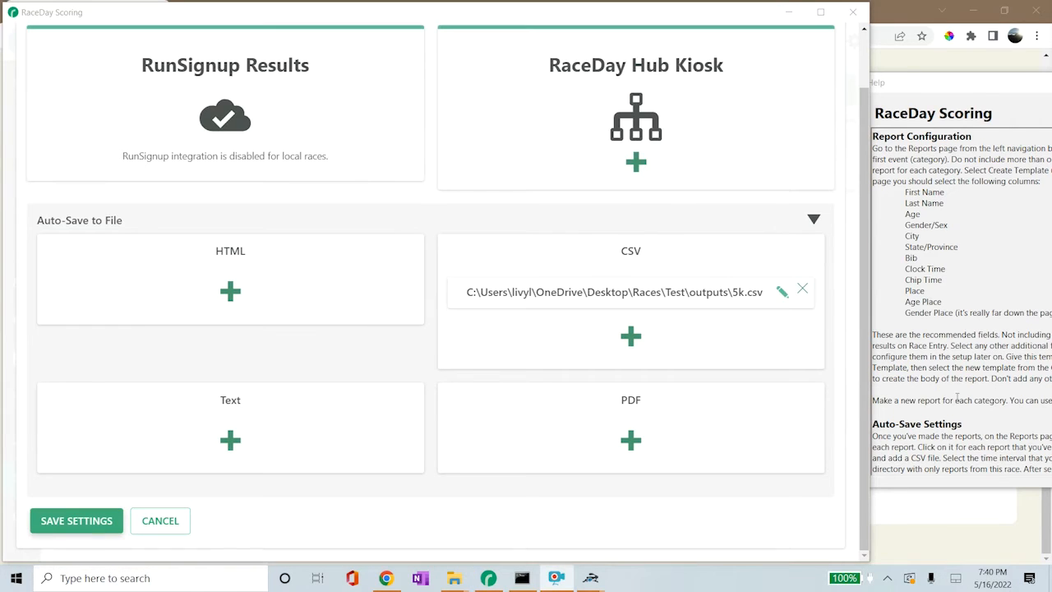
# - Try to save the auto-save settings while the 5k.csv stream is open for editing
pyautogui.click(782, 292)
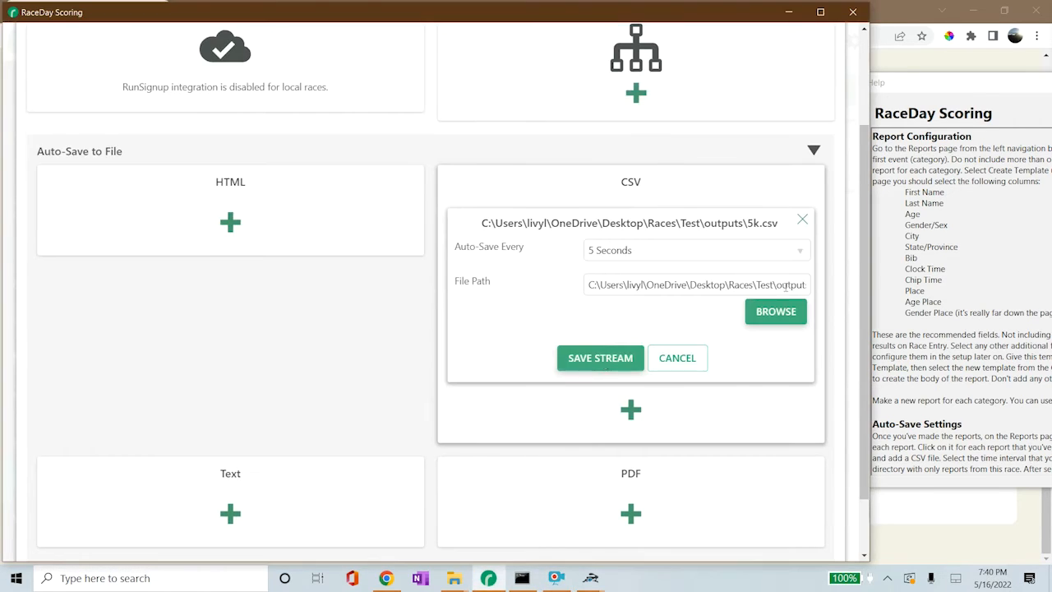
pyautogui.click(603, 360)
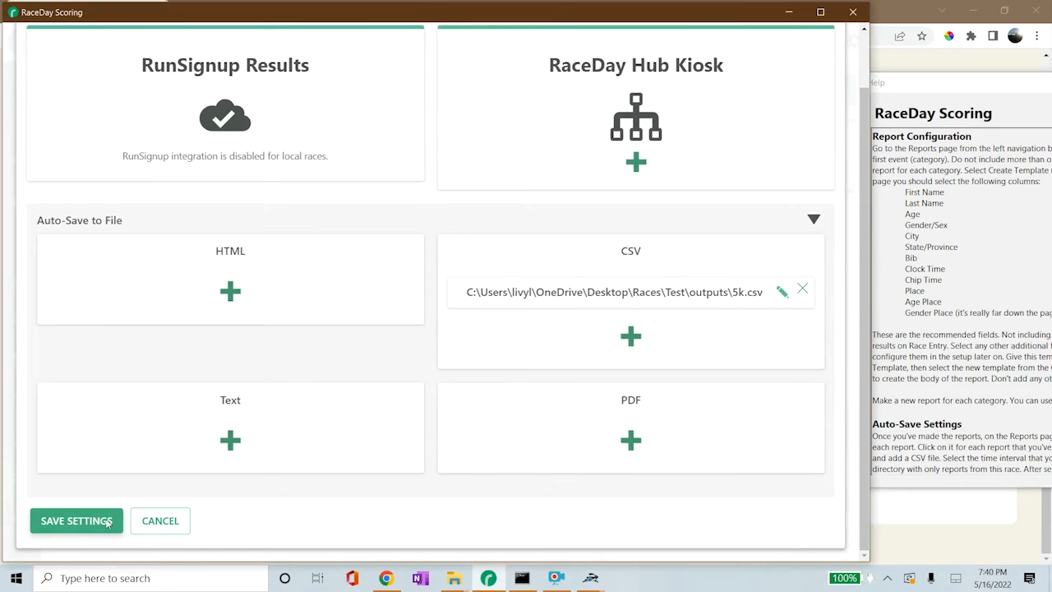
pyautogui.click(781, 292)
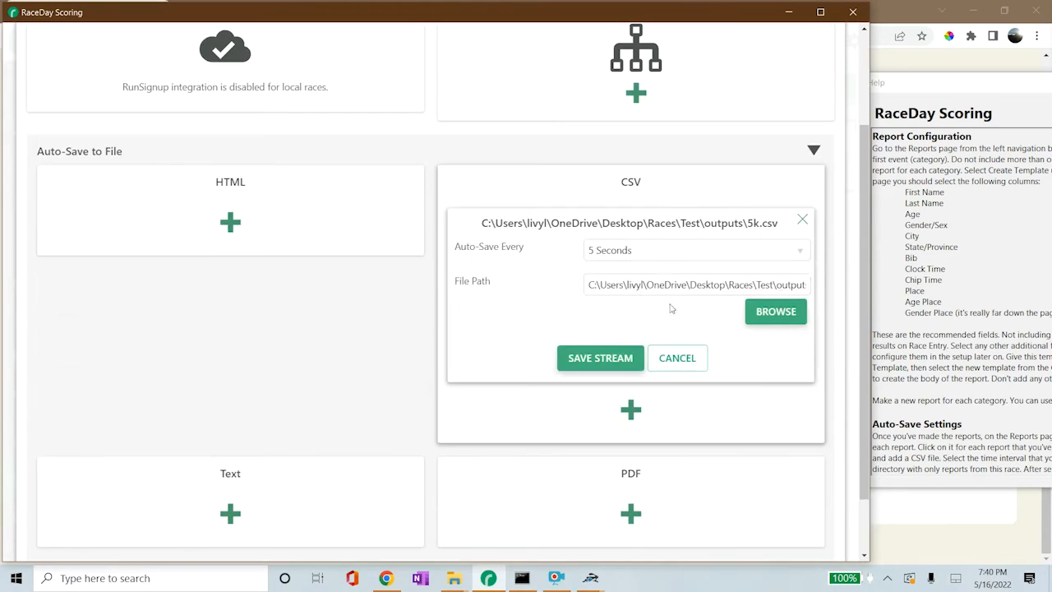
pyautogui.scroll(-2, 175, 508)
pyautogui.click(77, 521)
pyautogui.click(76, 521)
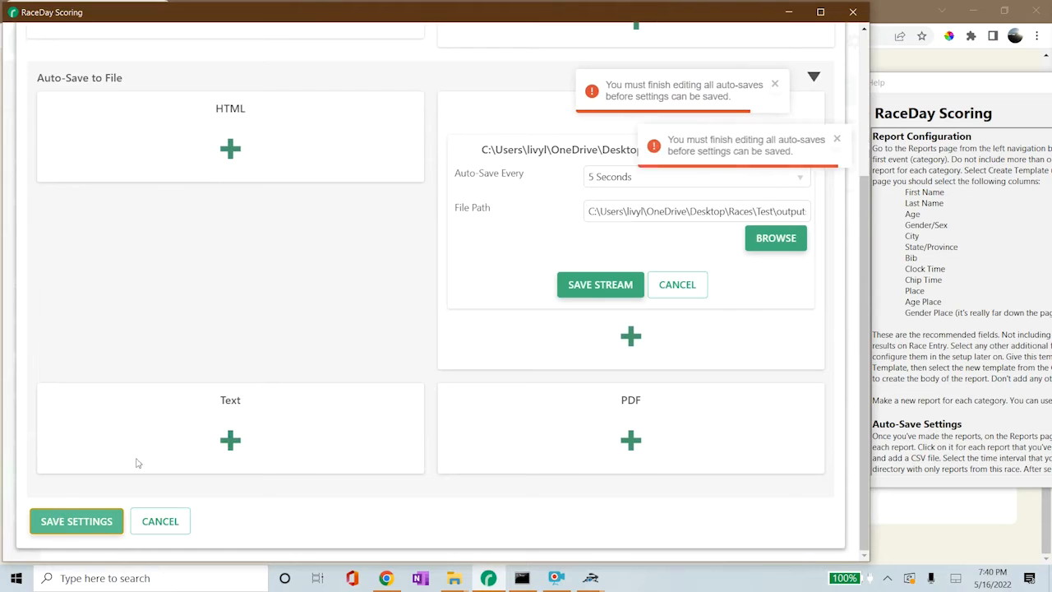
# - Save the 5k.csv stream and the LIVERESULTS 5k auto-save settings
pyautogui.click(577, 284)
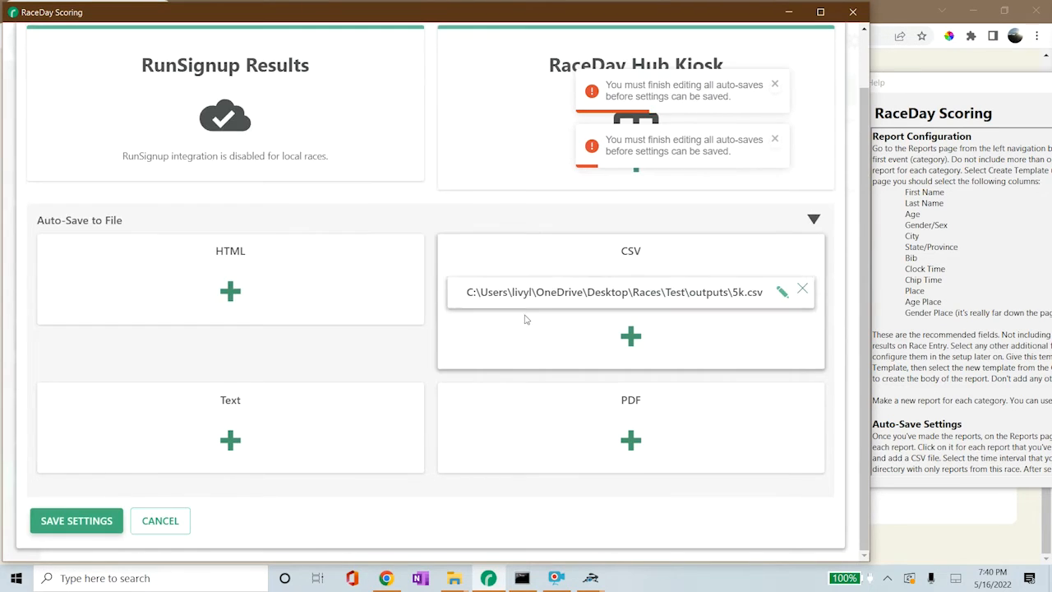
pyautogui.click(74, 528)
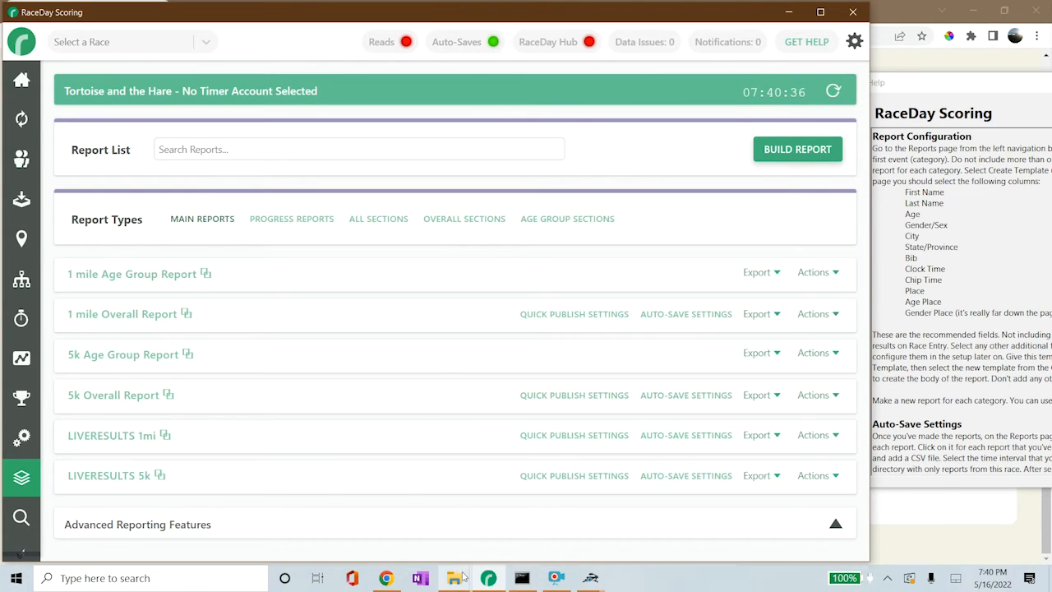
# - Switch to File Explorer, check the 1mi and 5k CSV files in the Test race's outputs folder, and move the window aside
pyautogui.moveTo(463, 576)
pyautogui.click(414, 544)
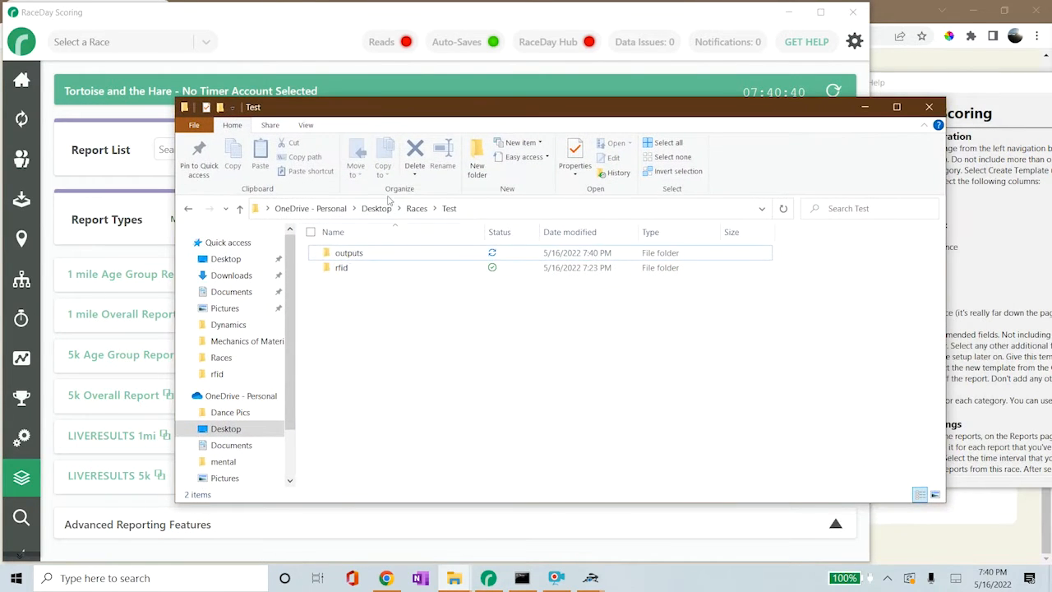
pyautogui.doubleClick(347, 255)
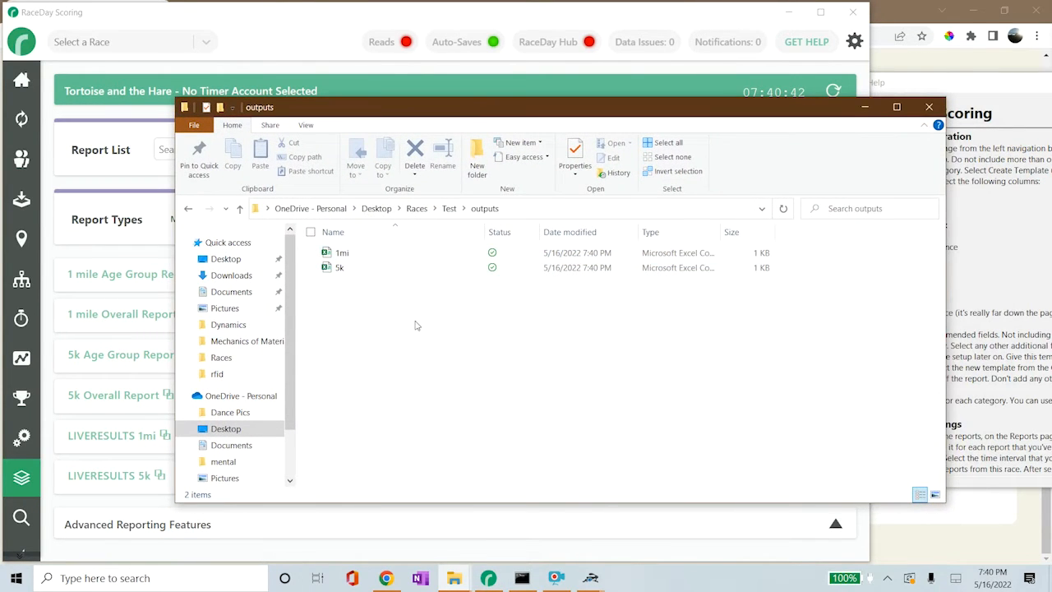
pyautogui.moveTo(498, 289); pyautogui.dragTo(510, 233)
pyautogui.click(551, 323)
pyautogui.moveTo(491, 110); pyautogui.dragTo(1051, 106)
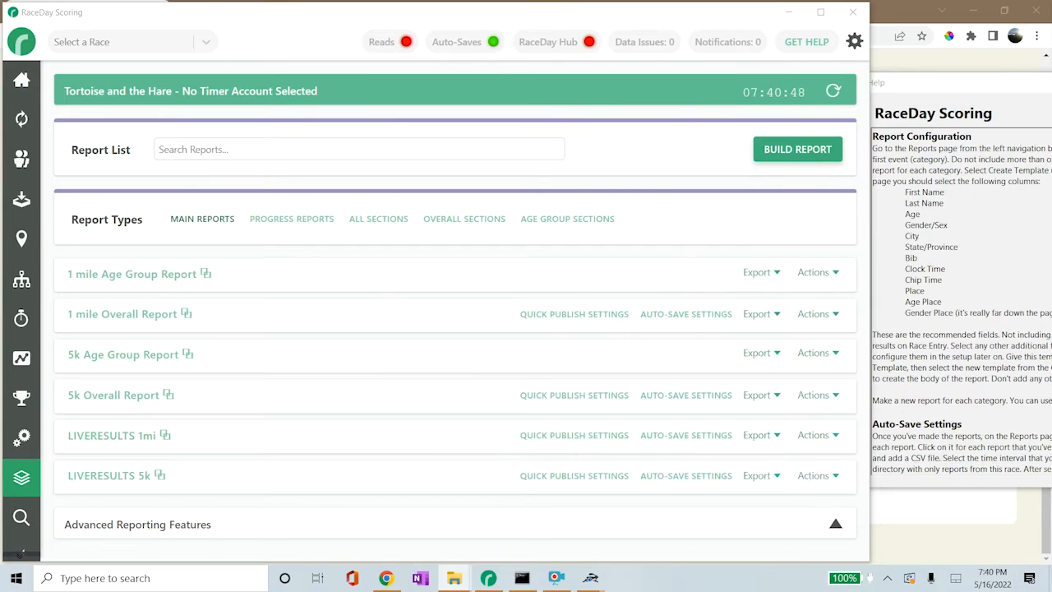
# - Return to the RaceDay Scoring home page and switch to the Race Entry Live Results window
pyautogui.click(650, 230)
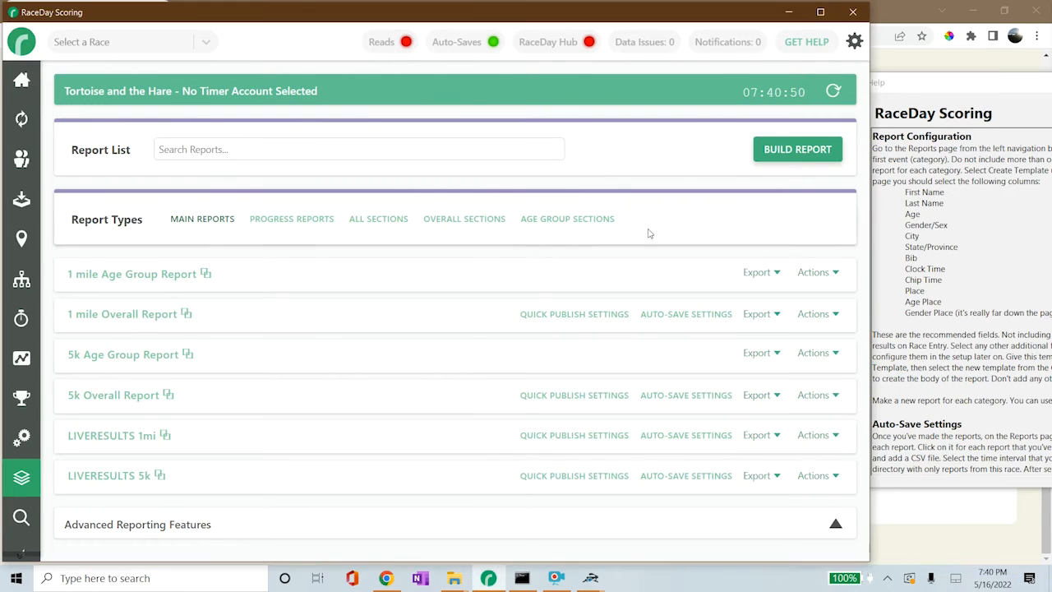
pyautogui.click(21, 80)
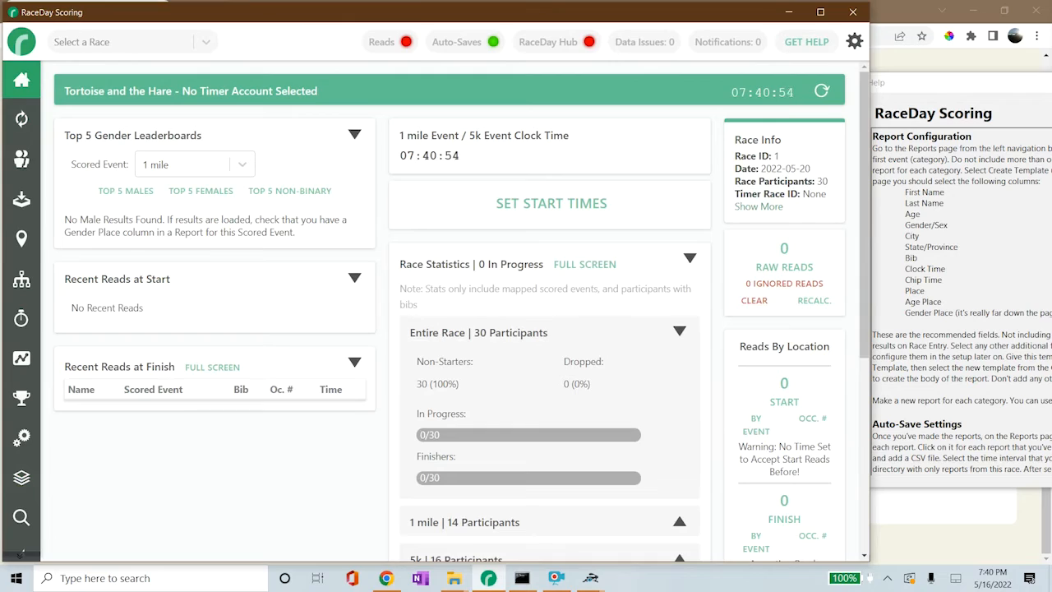
pyautogui.moveTo(590, 578)
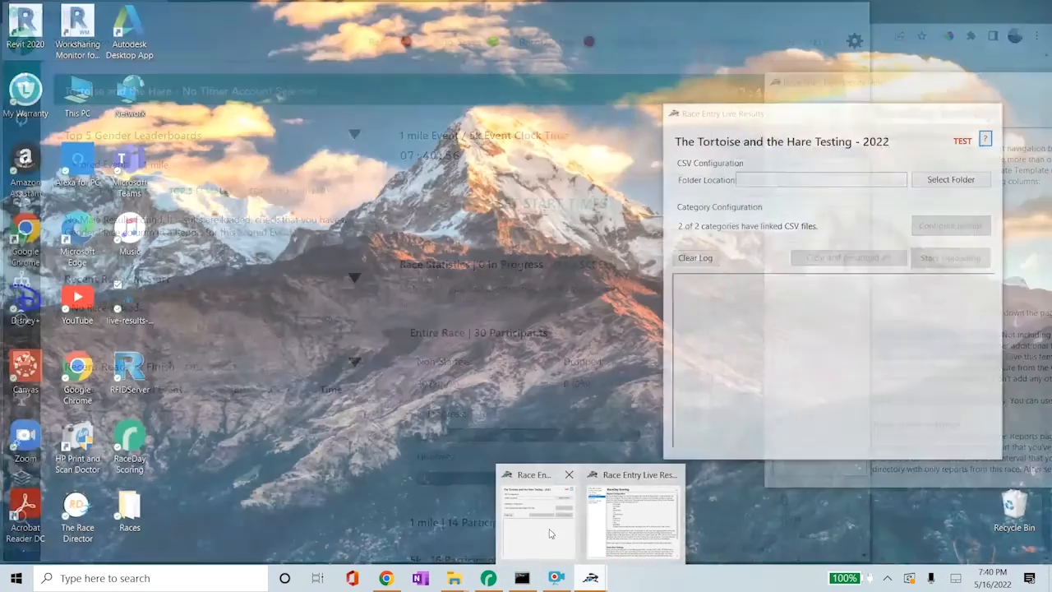
pyautogui.click(551, 533)
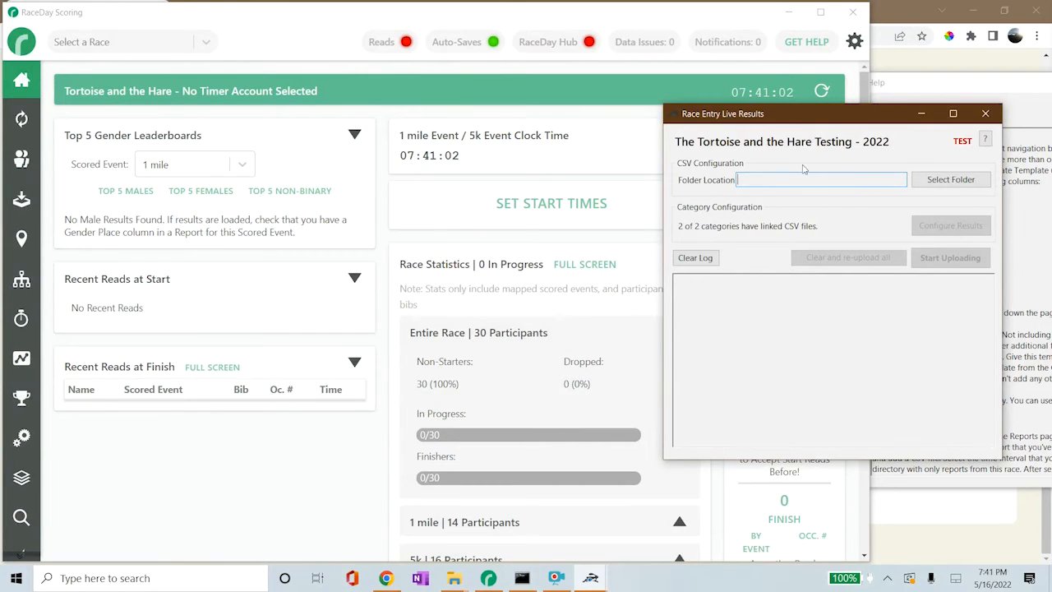
# - Set the CSV folder location to the outputs folder inside the Test race folder
pyautogui.click(975, 183)
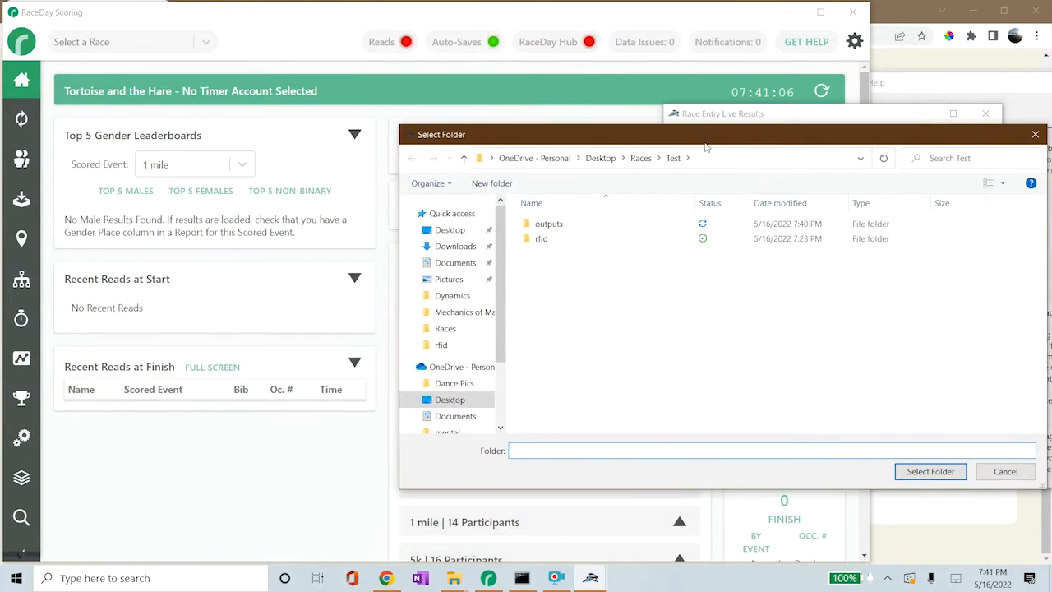
pyautogui.moveTo(705, 146); pyautogui.dragTo(647, 143)
pyautogui.click(488, 223)
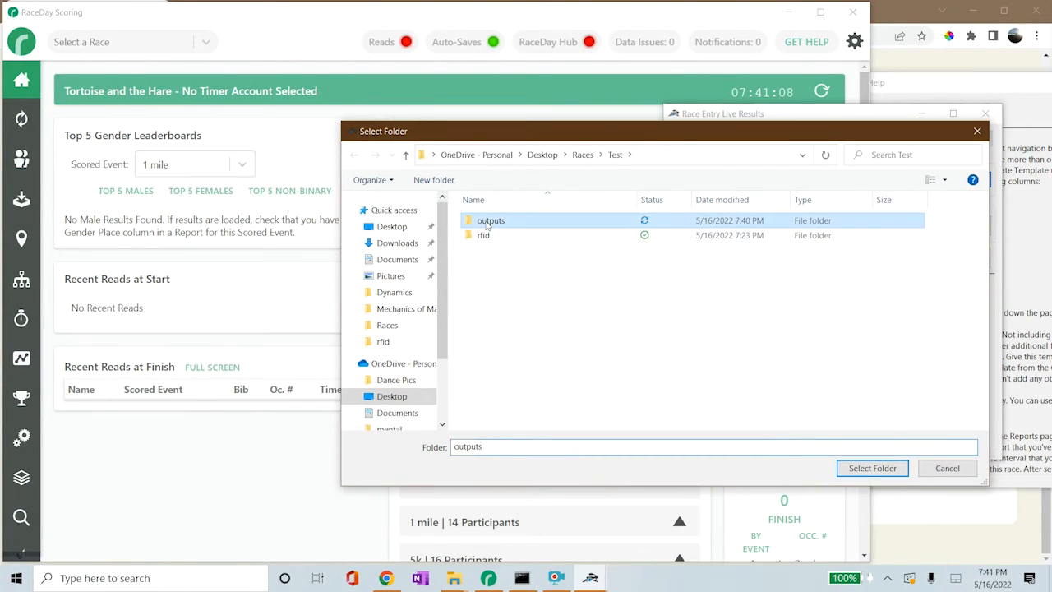
pyautogui.doubleClick(489, 222)
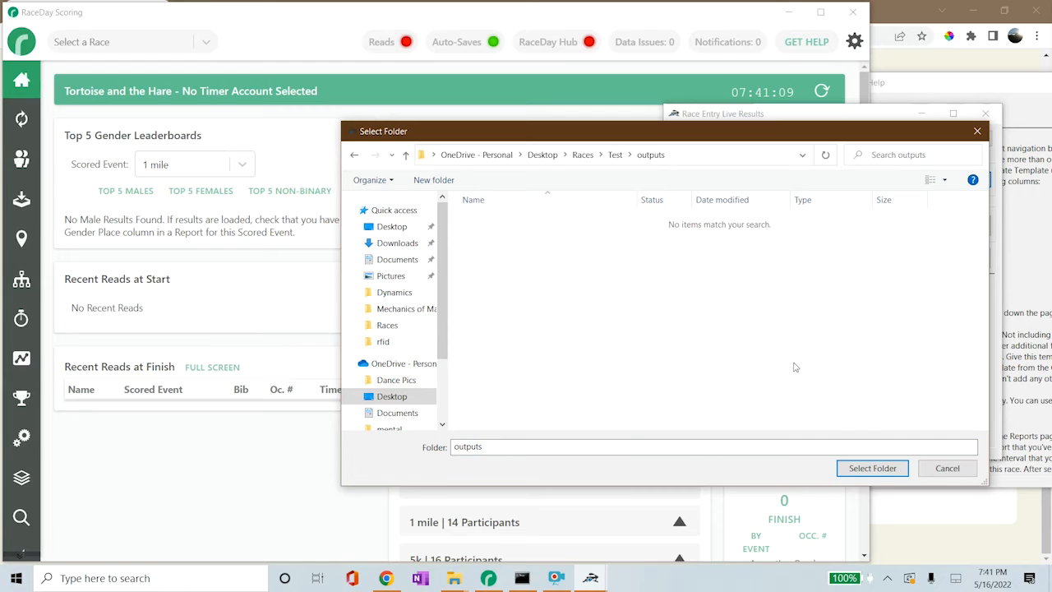
pyautogui.click(861, 473)
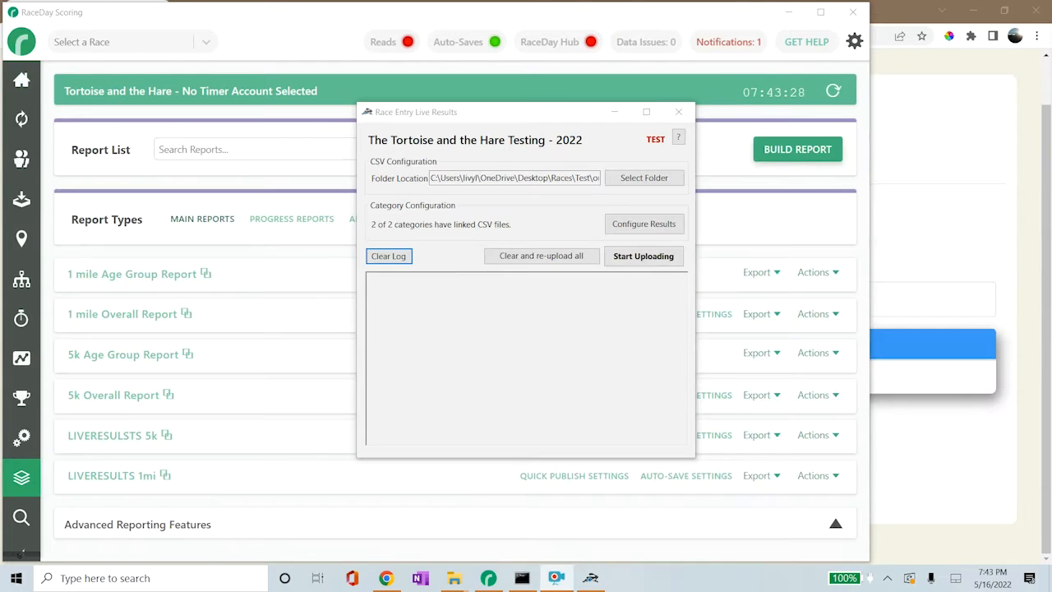
# - Open the results configuration, choose the 5k category and link it to the 5k.csv file
pyautogui.click(629, 224)
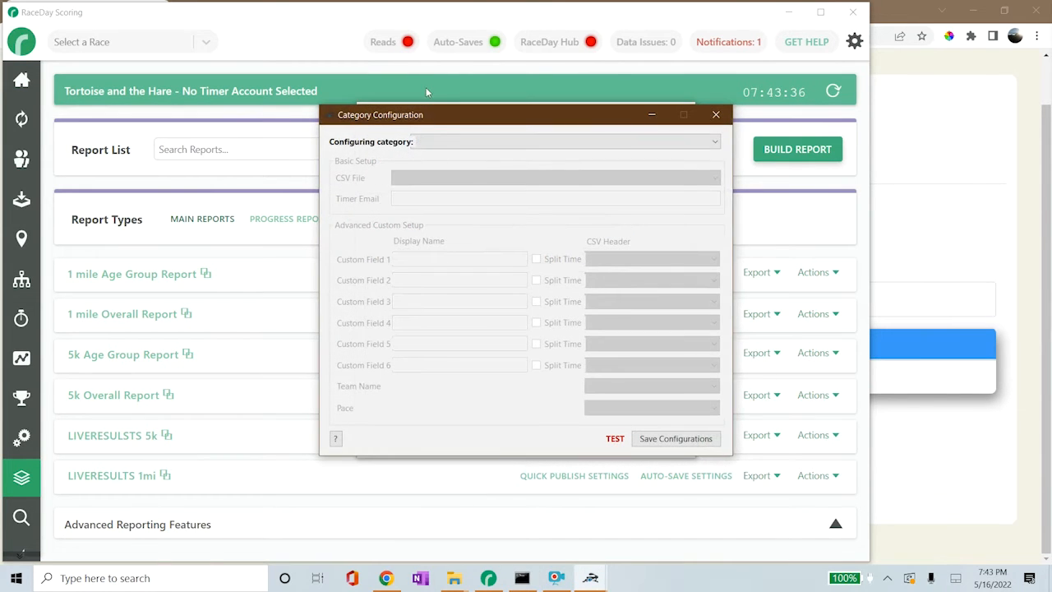
pyautogui.click(471, 142)
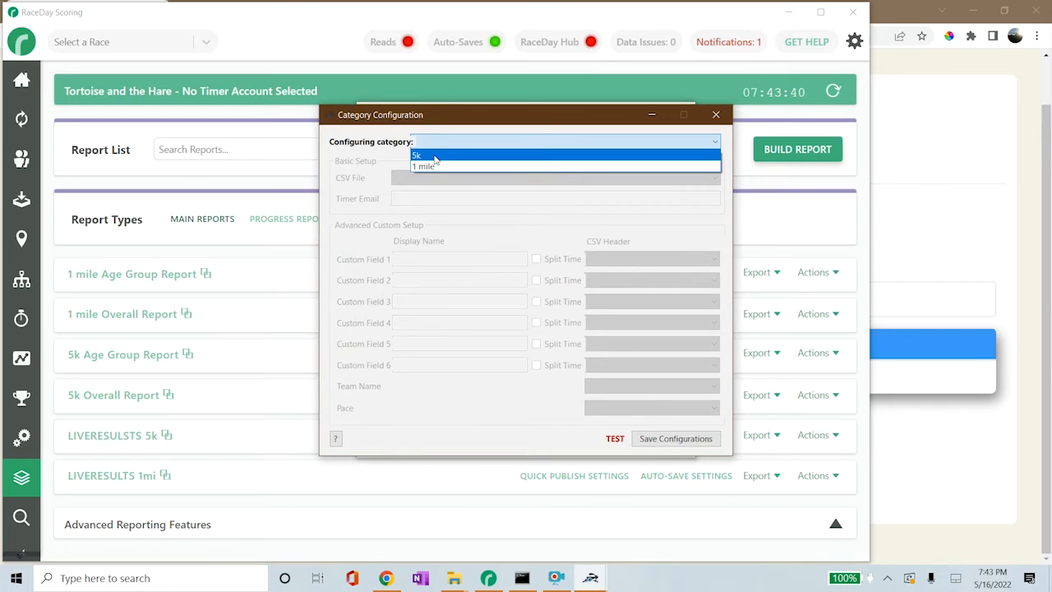
pyautogui.click(435, 156)
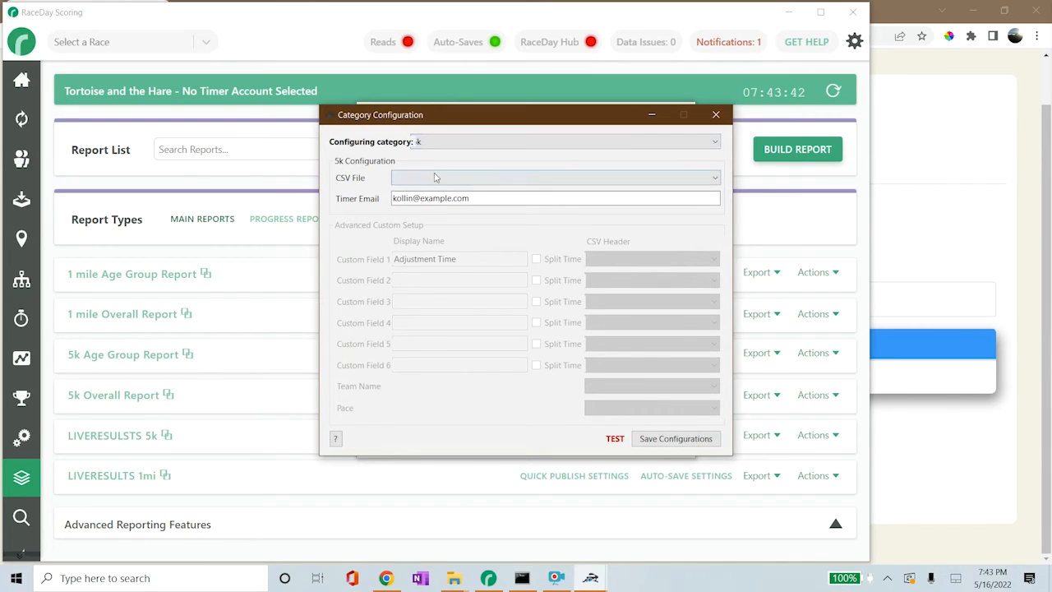
pyautogui.click(435, 176)
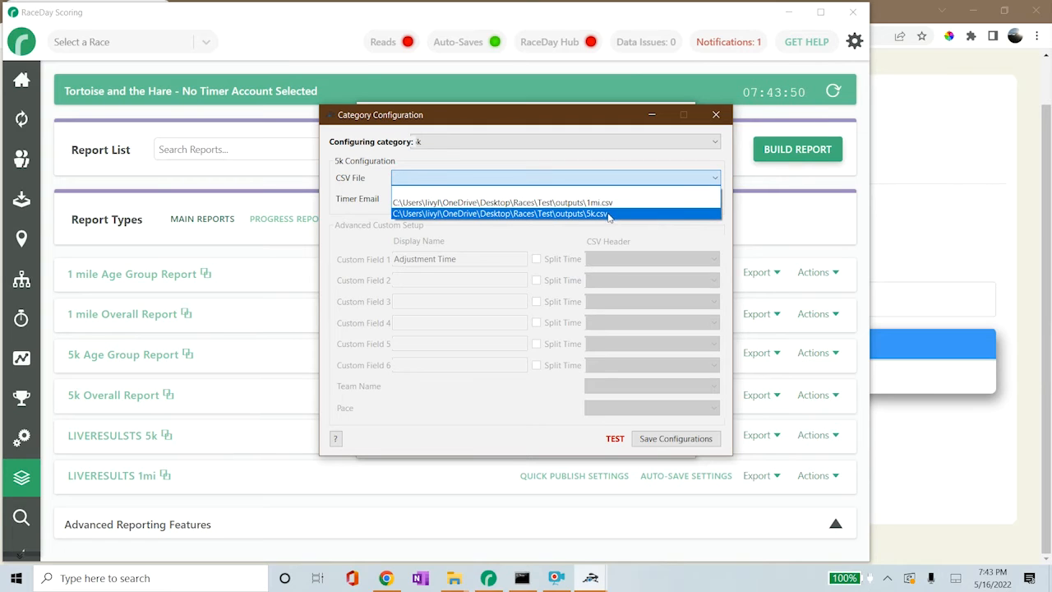
pyautogui.click(609, 215)
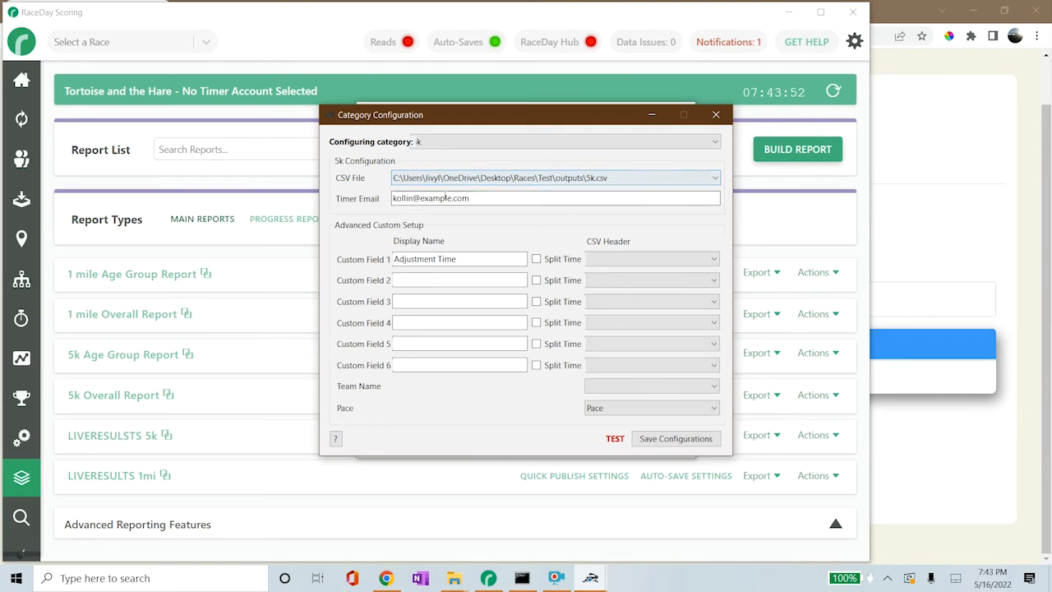
pyautogui.moveTo(490, 197); pyautogui.dragTo(392, 198)
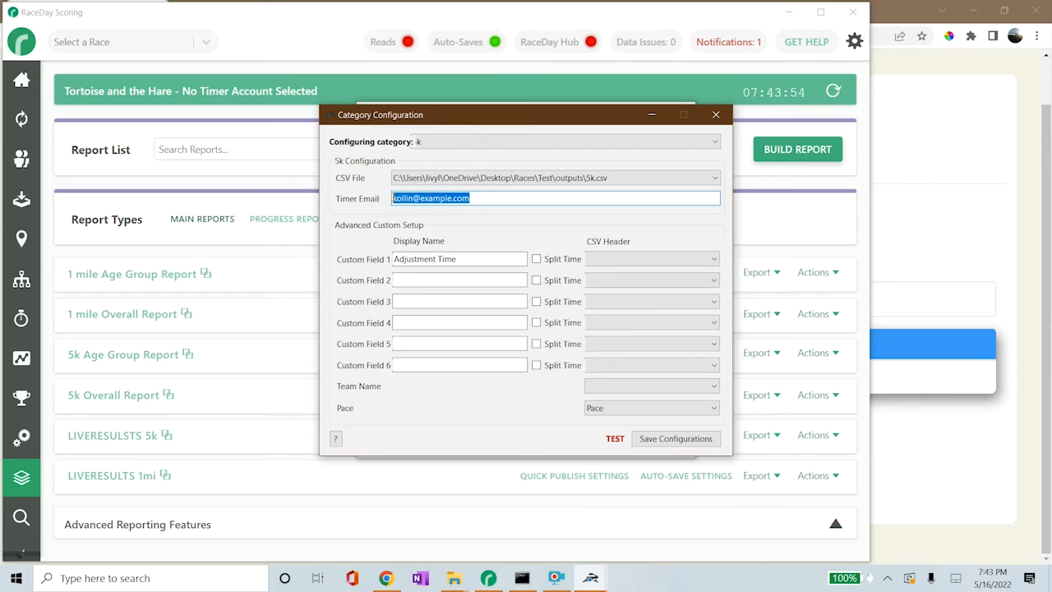
pyautogui.moveTo(472, 198); pyautogui.dragTo(382, 195)
pyautogui.click(484, 203)
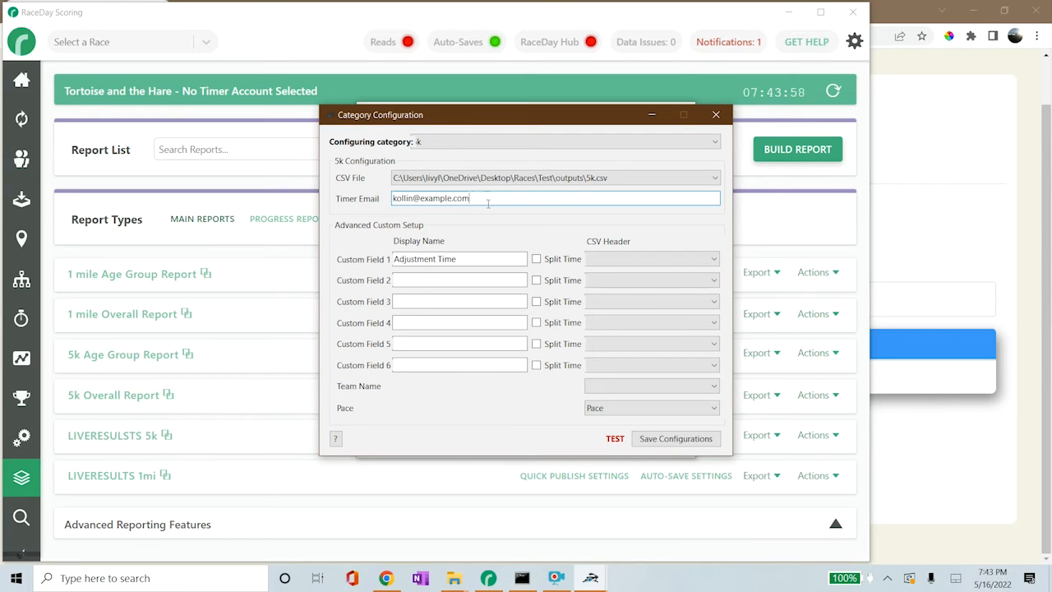
pyautogui.moveTo(488, 203); pyautogui.dragTo(345, 199)
pyautogui.click(486, 197)
pyautogui.moveTo(491, 199); pyautogui.dragTo(392, 199)
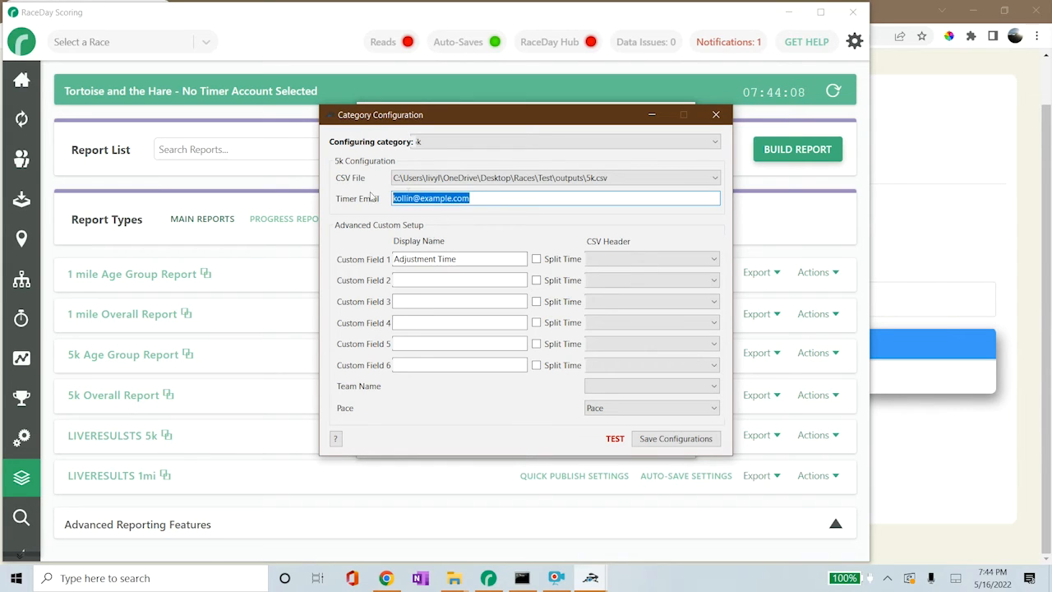
pyautogui.click(469, 203)
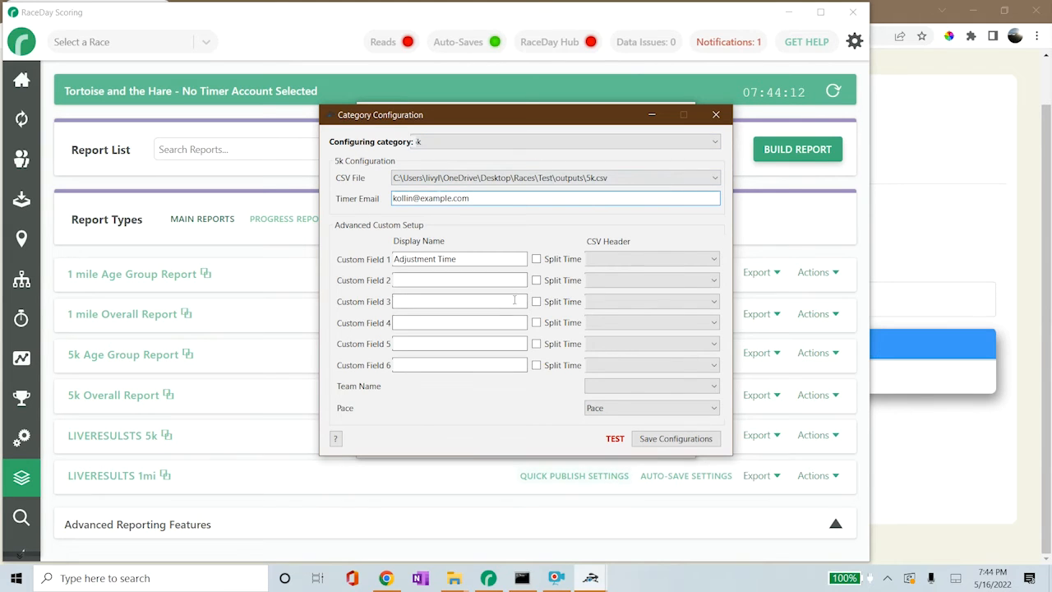
pyautogui.moveTo(485, 261); pyautogui.dragTo(362, 257)
pyautogui.click(481, 261)
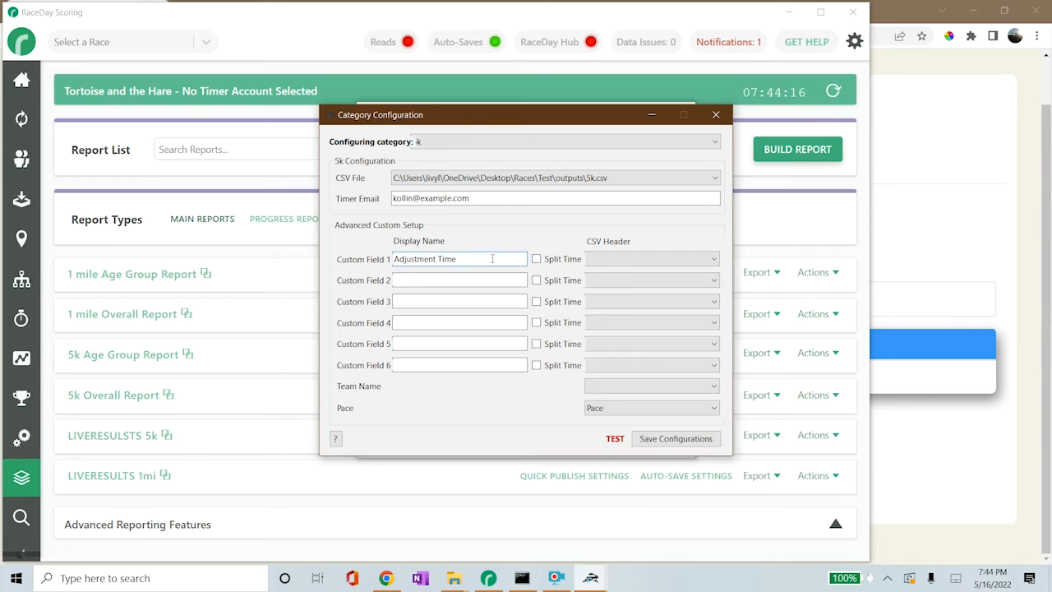
pyautogui.moveTo(460, 258); pyautogui.dragTo(384, 257)
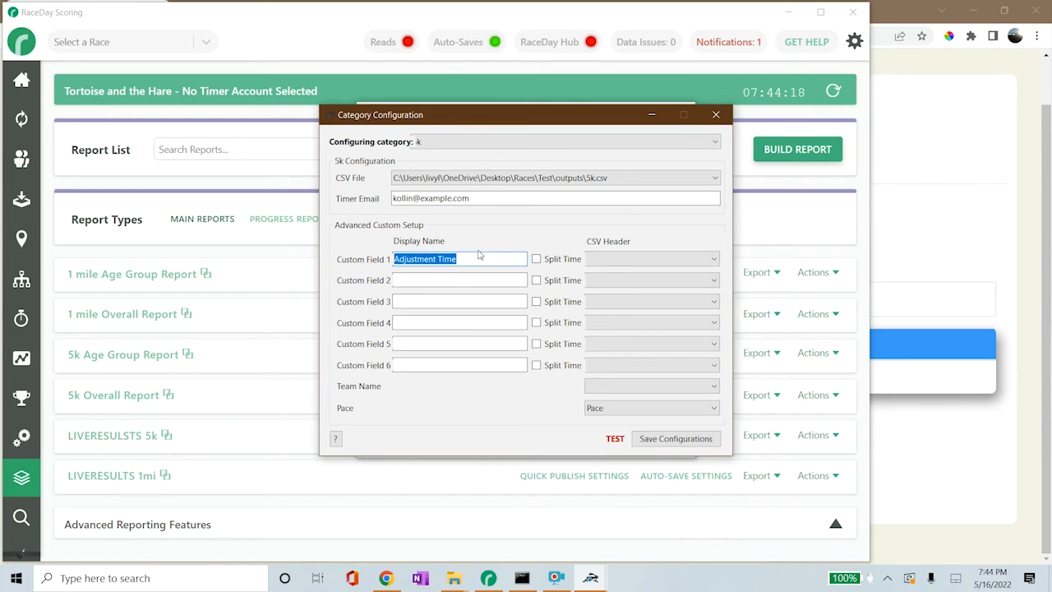
pyautogui.click(480, 256)
pyautogui.click(612, 260)
pyautogui.click(611, 260)
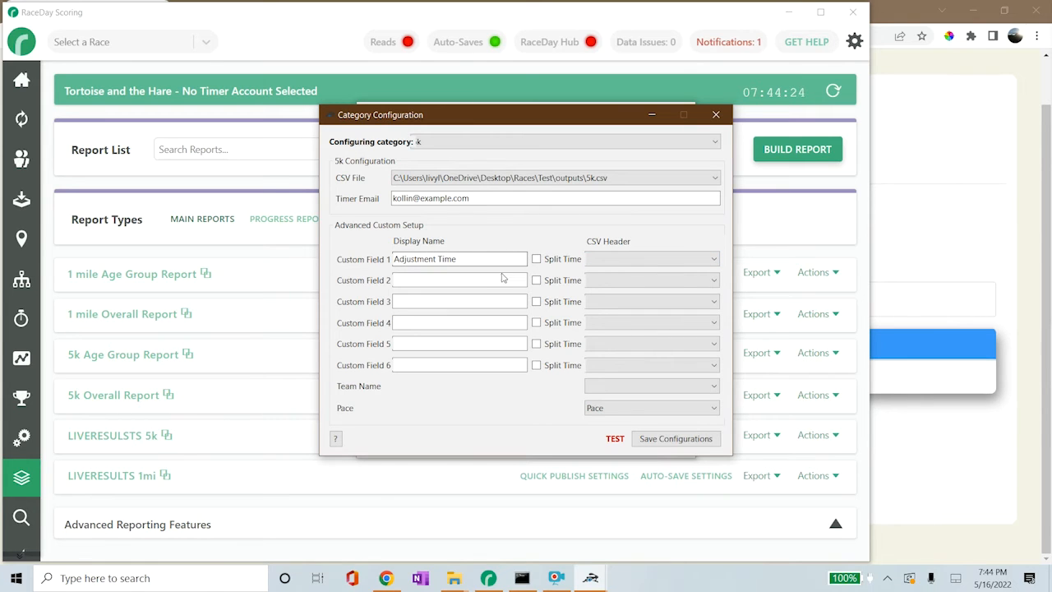
pyautogui.moveTo(466, 262); pyautogui.dragTo(390, 260)
pyautogui.click(462, 260)
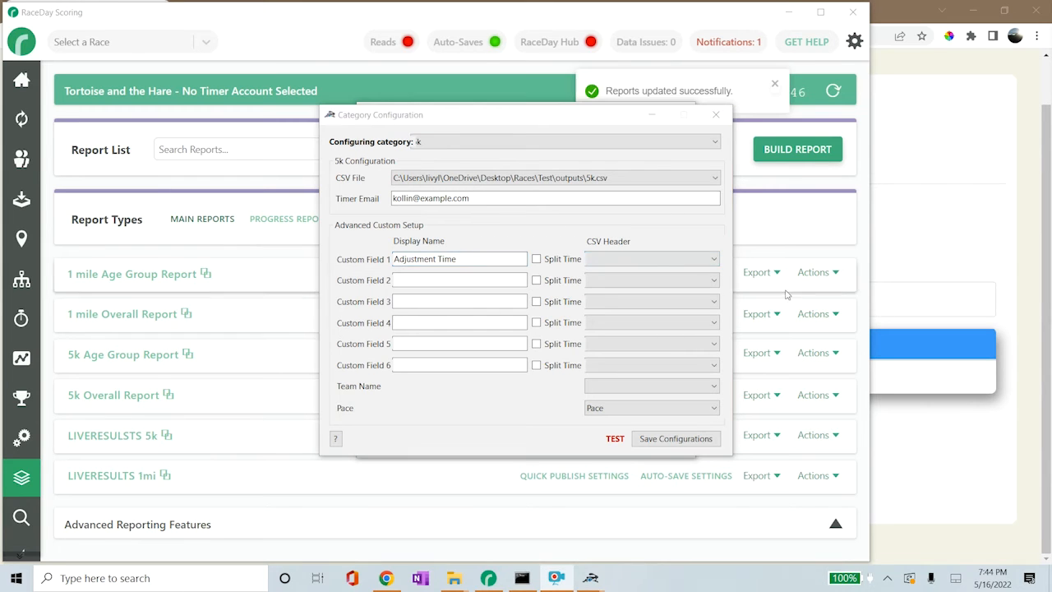
# - Map Custom Field 1, Adjustment Time, to the Adjustment CSV header for the 5k category
pyautogui.click(626, 259)
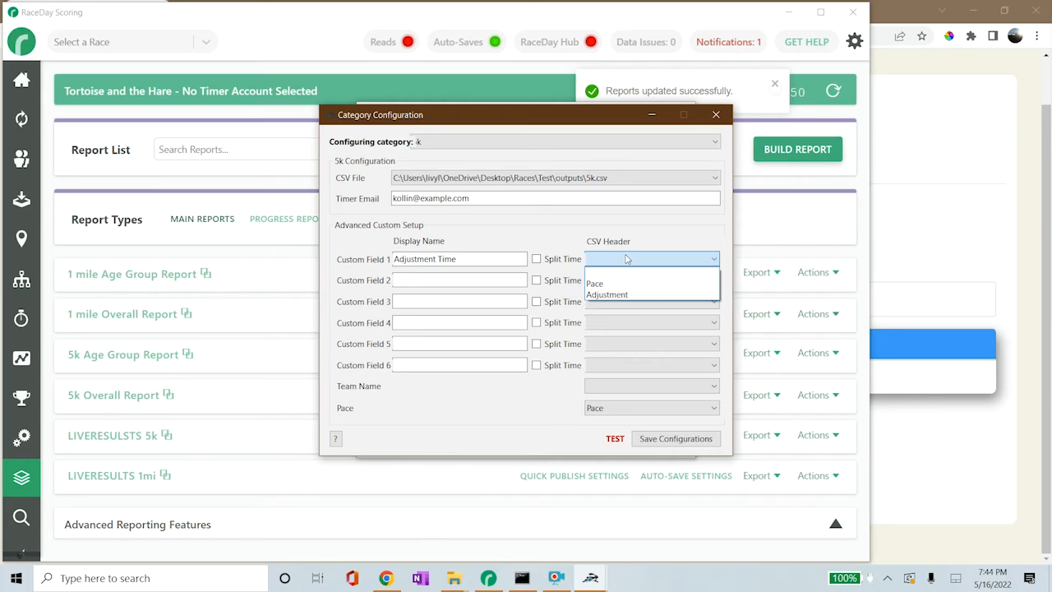
pyautogui.click(637, 295)
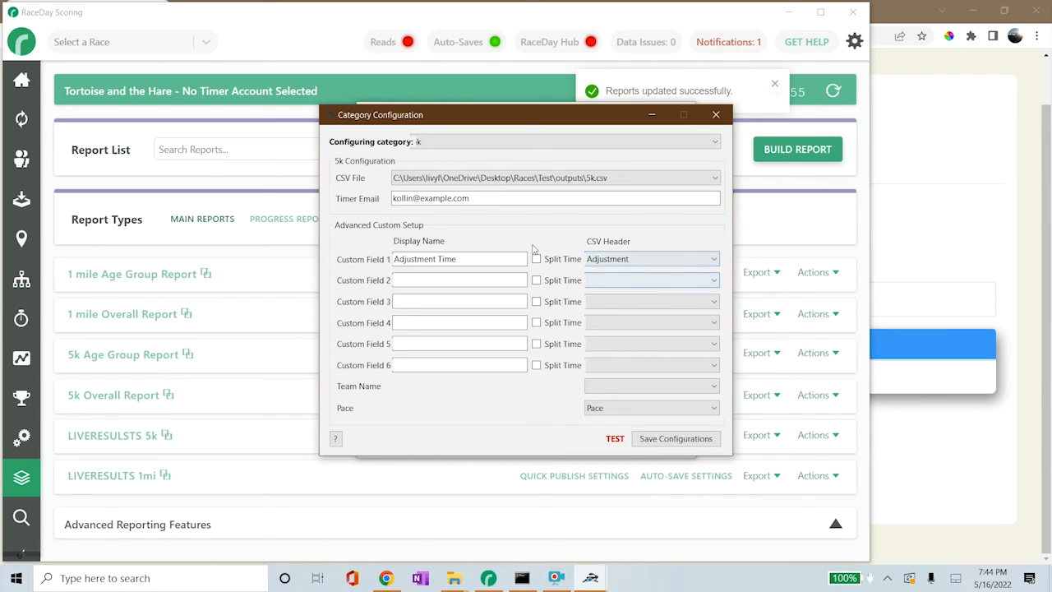
pyautogui.click(602, 261)
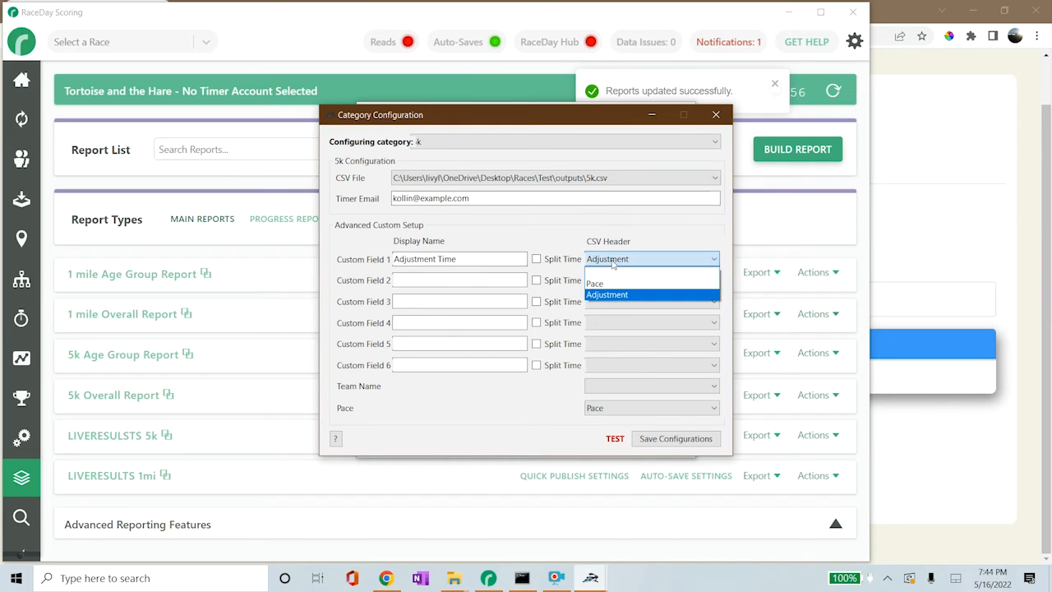
pyautogui.click(608, 261)
# - Try the Split Time option on the Adjustment Time custom field and clear it again
pyautogui.moveTo(486, 259); pyautogui.dragTo(365, 261)
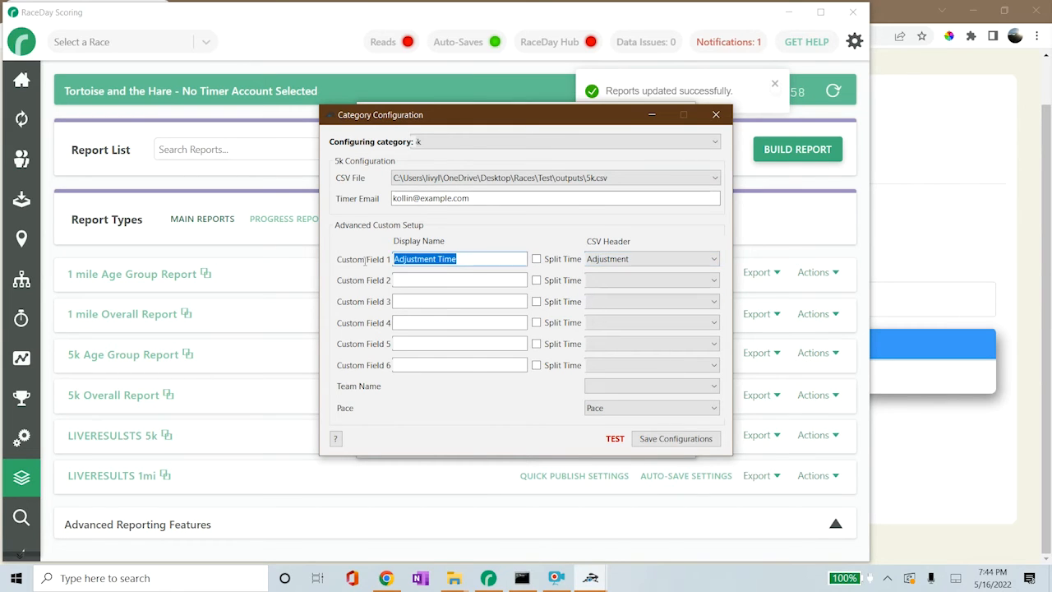
pyautogui.moveTo(475, 260); pyautogui.dragTo(436, 257)
pyautogui.click(457, 259)
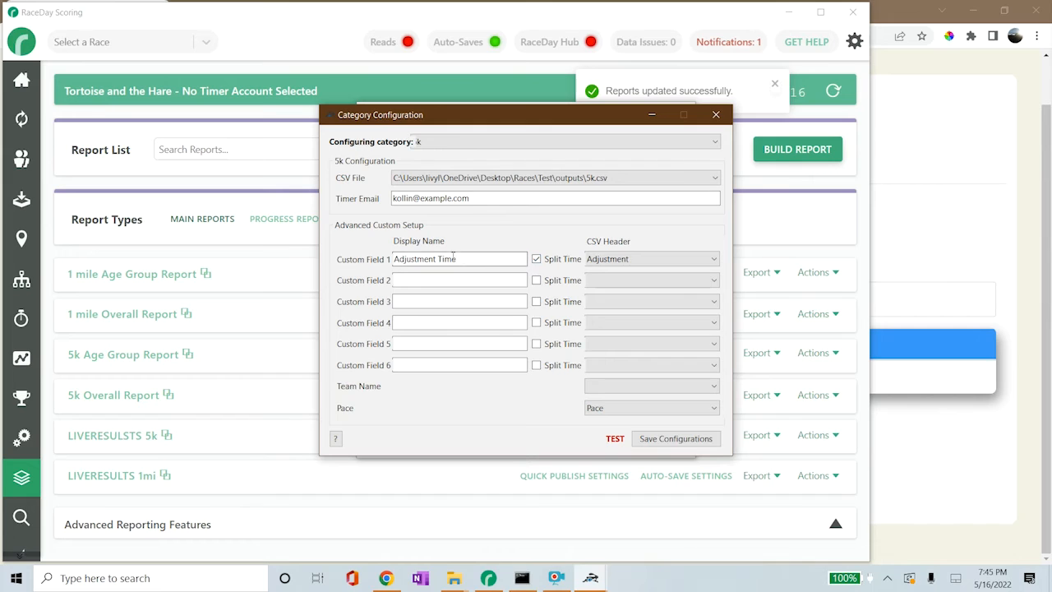
pyautogui.moveTo(456, 258); pyautogui.dragTo(392, 258)
pyautogui.click(488, 256)
pyautogui.moveTo(476, 258); pyautogui.dragTo(392, 258)
pyautogui.click(488, 262)
pyautogui.click(547, 259)
pyautogui.moveTo(486, 258); pyautogui.dragTo(393, 258)
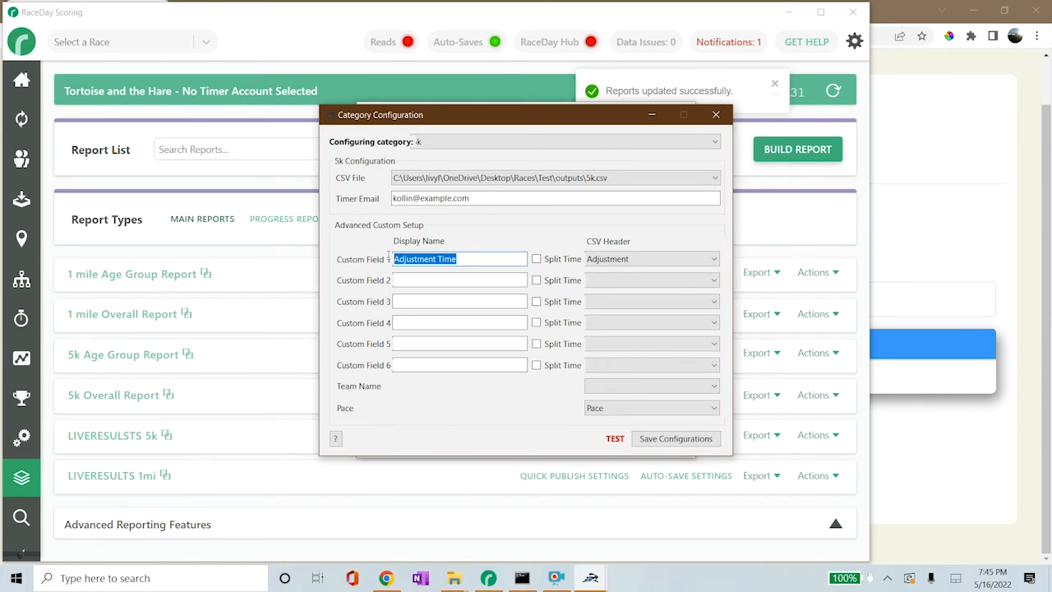
pyautogui.click(469, 258)
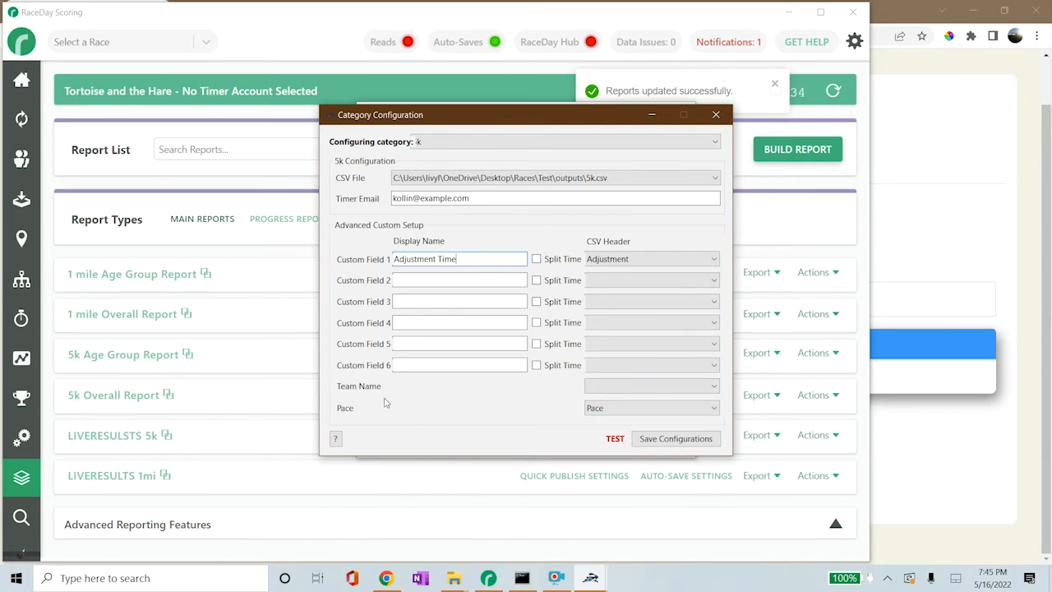
# - Assign the Pace CSV header to the 5k category's Pace field and check the header choices for Team Name
pyautogui.click(618, 411)
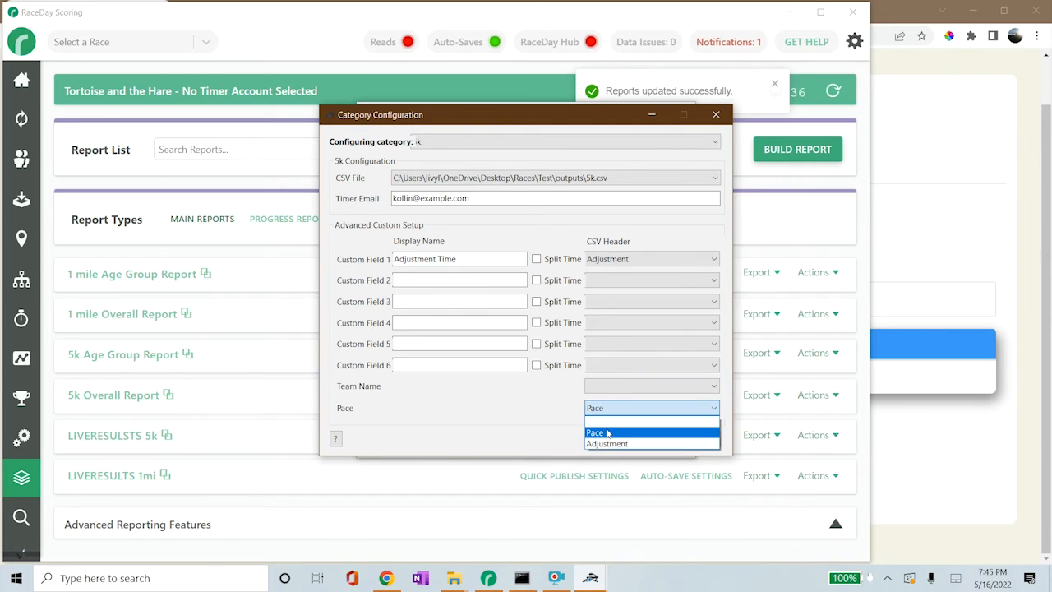
pyautogui.click(606, 433)
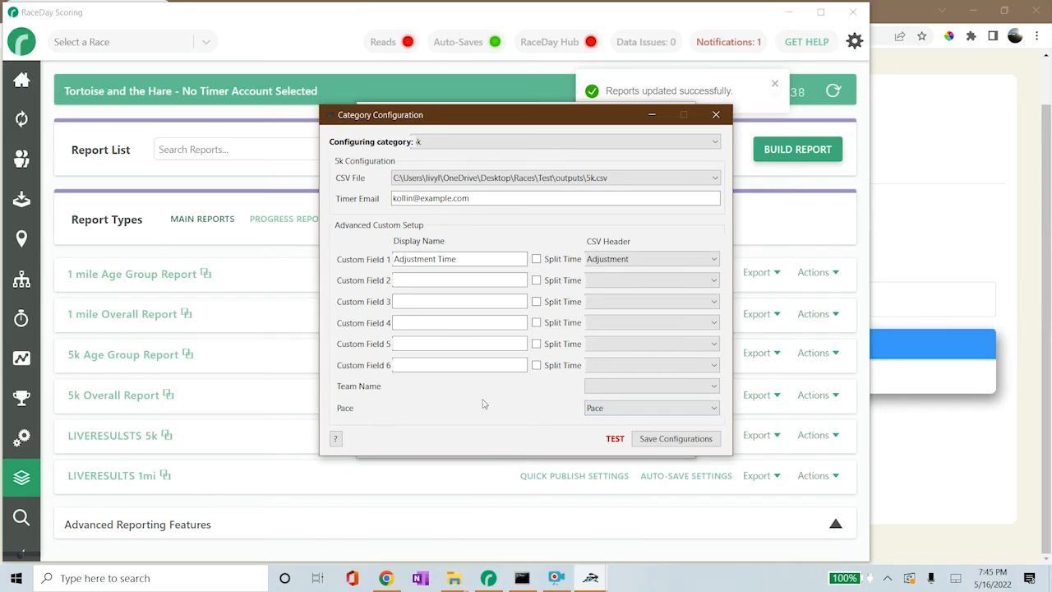
pyautogui.click(618, 409)
pyautogui.click(618, 409)
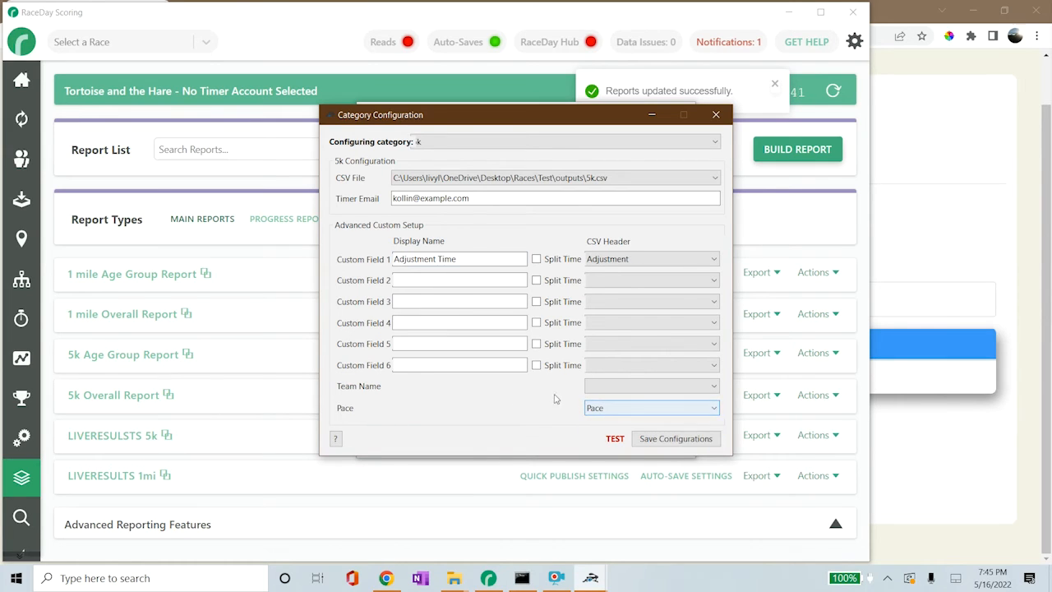
pyautogui.click(629, 385)
pyautogui.click(576, 386)
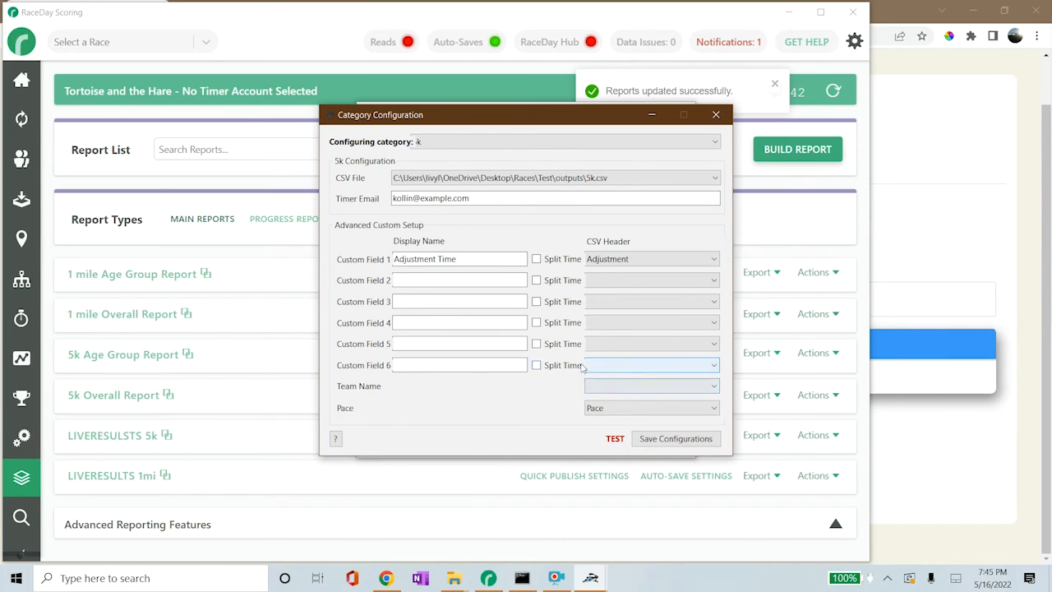
# - Choose the 1 mile category for configuration and link it to the 1mi.csv file
pyautogui.click(453, 146)
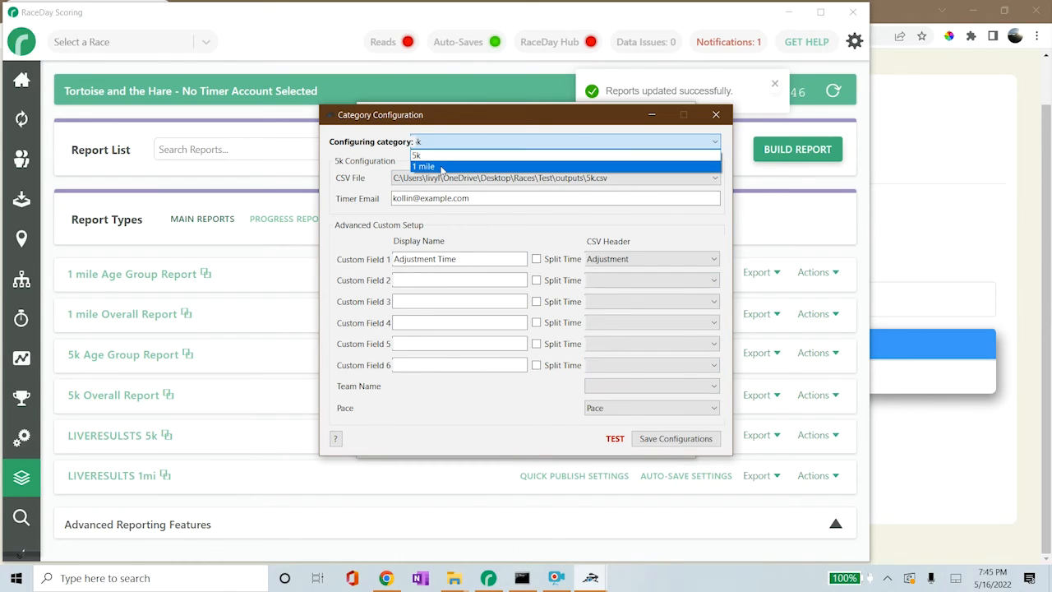
pyautogui.click(441, 167)
pyautogui.click(451, 177)
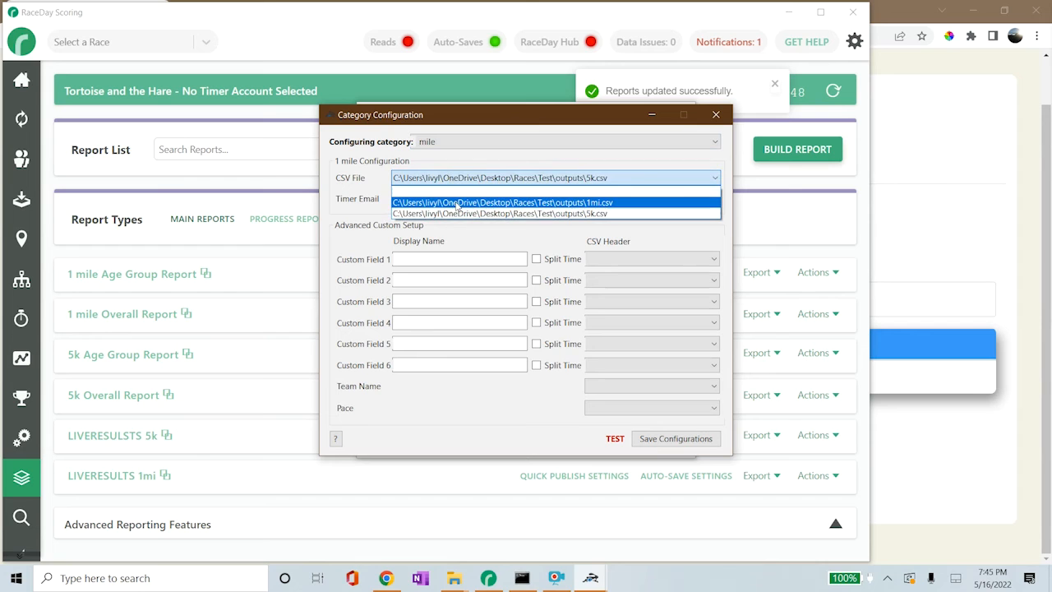
pyautogui.click(458, 203)
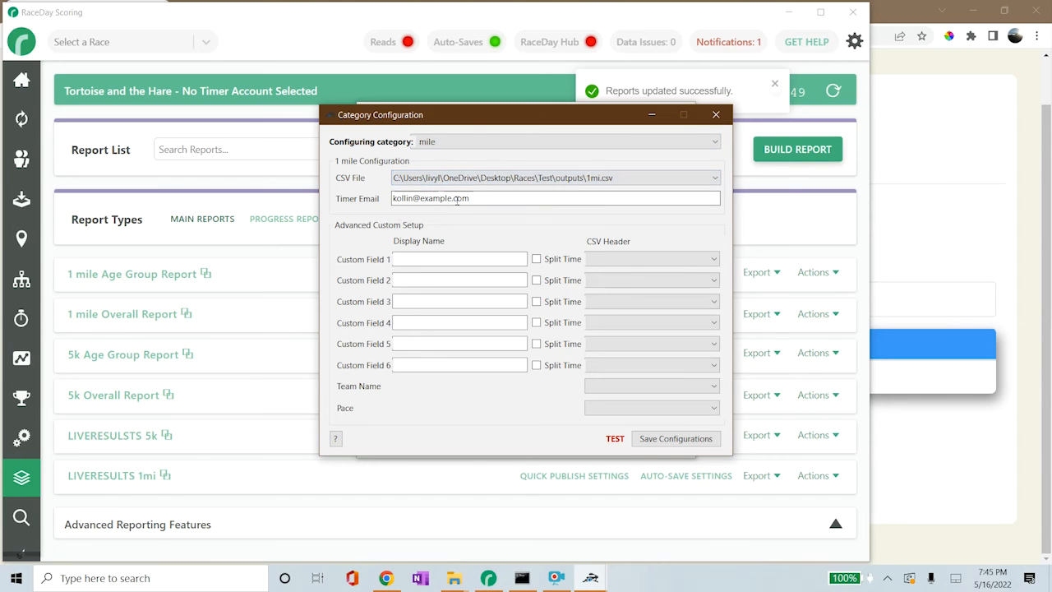
# - Save the CSV link configurations for the 5k and 1 mile categories
pyautogui.click(686, 436)
pyautogui.click(592, 336)
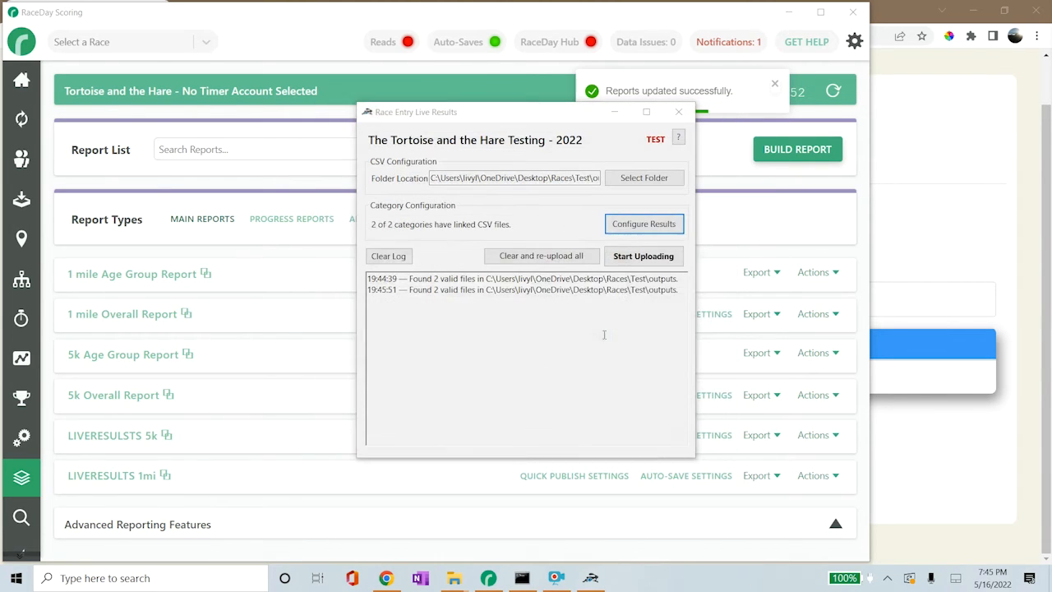
# - Reopen the category configuration, review the saved 5k and 1 mile setups including the timer email, and close it
pyautogui.click(628, 235)
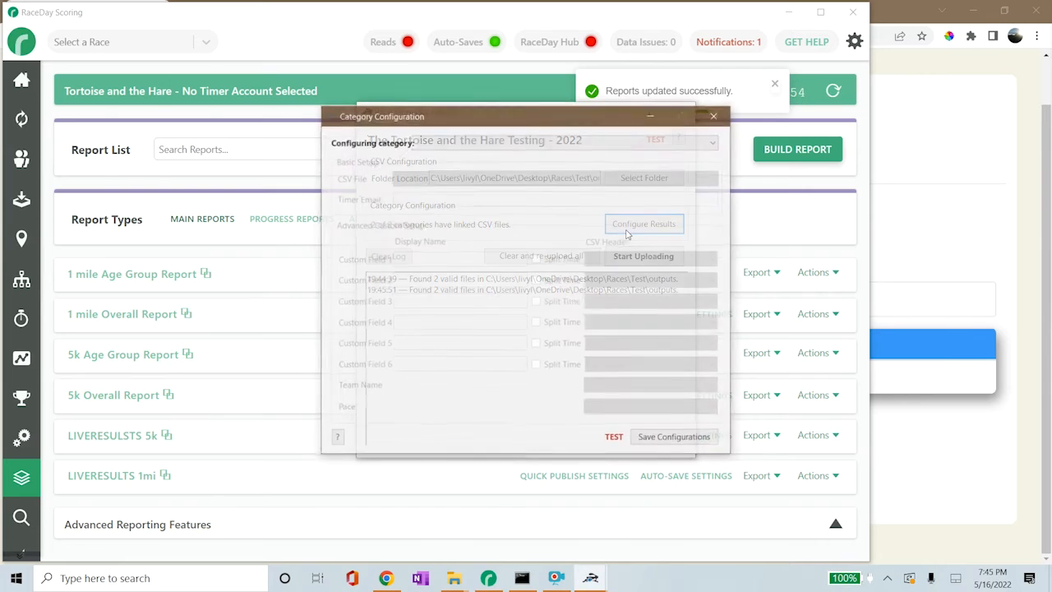
pyautogui.click(564, 142)
pyautogui.click(519, 154)
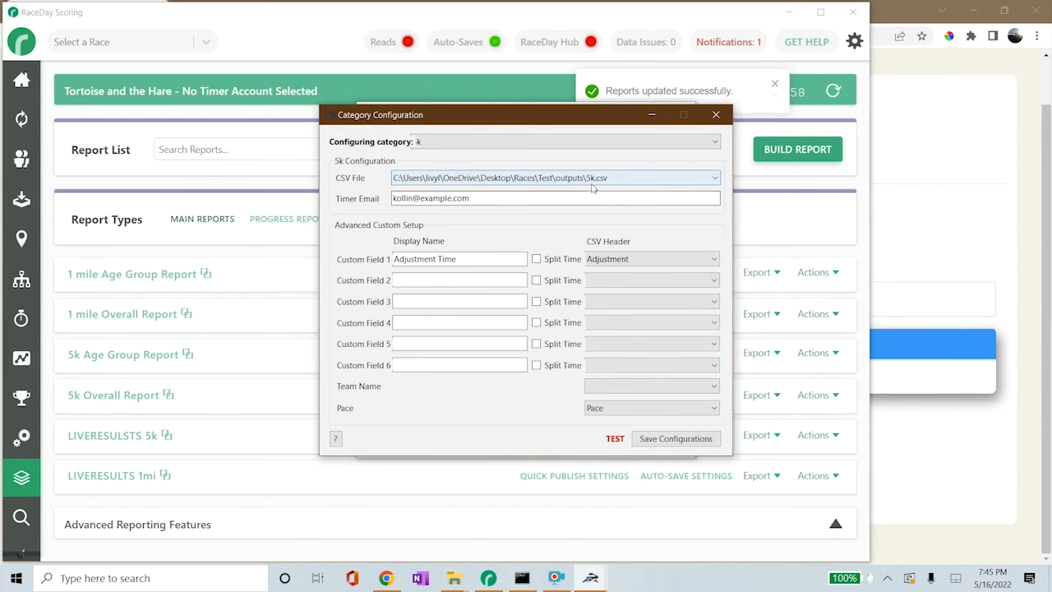
pyautogui.click(516, 142)
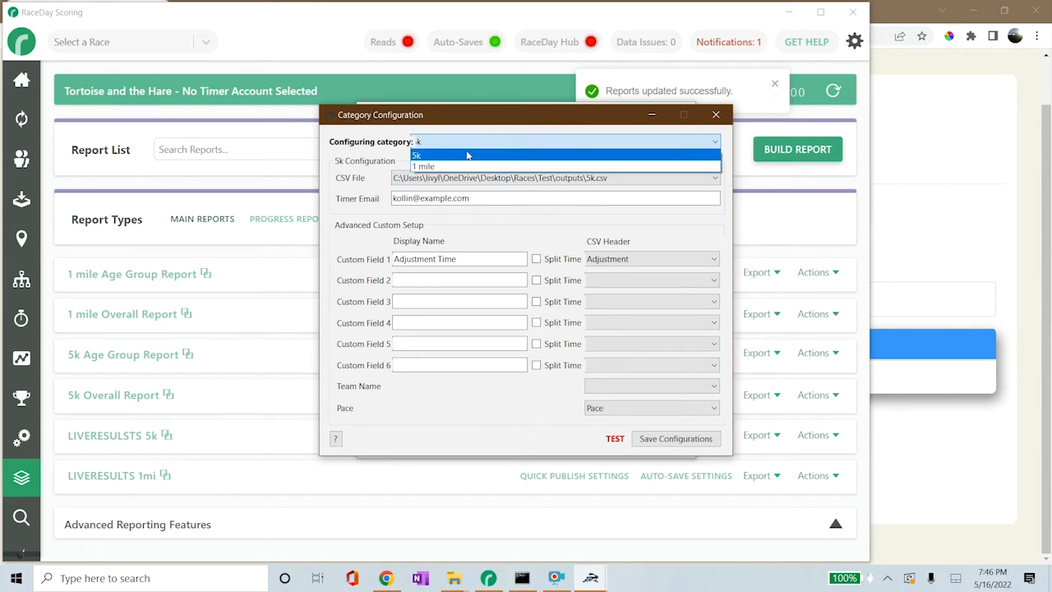
pyautogui.click(454, 167)
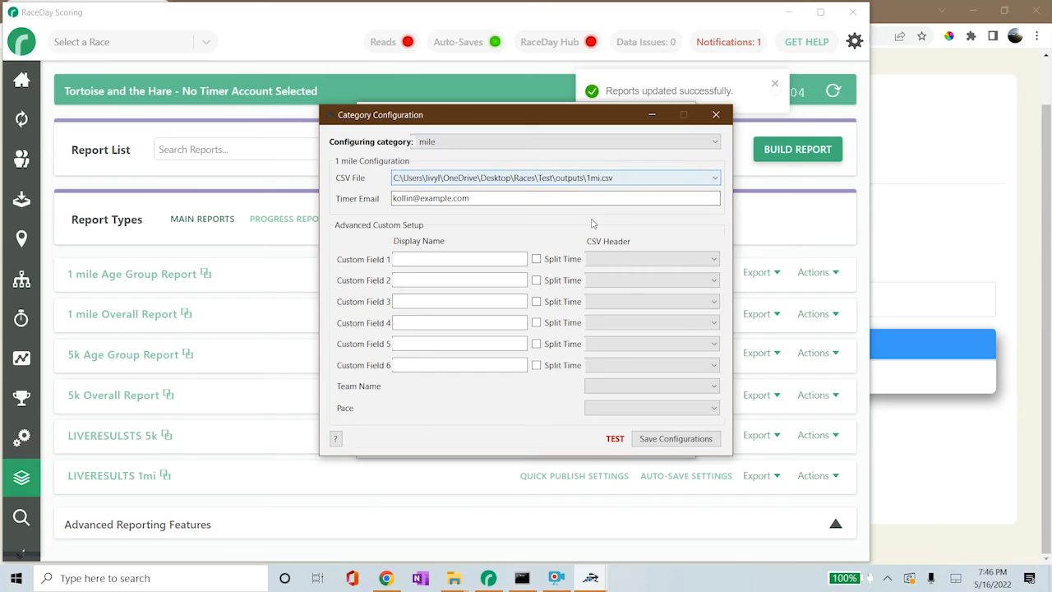
pyautogui.doubleClick(456, 197)
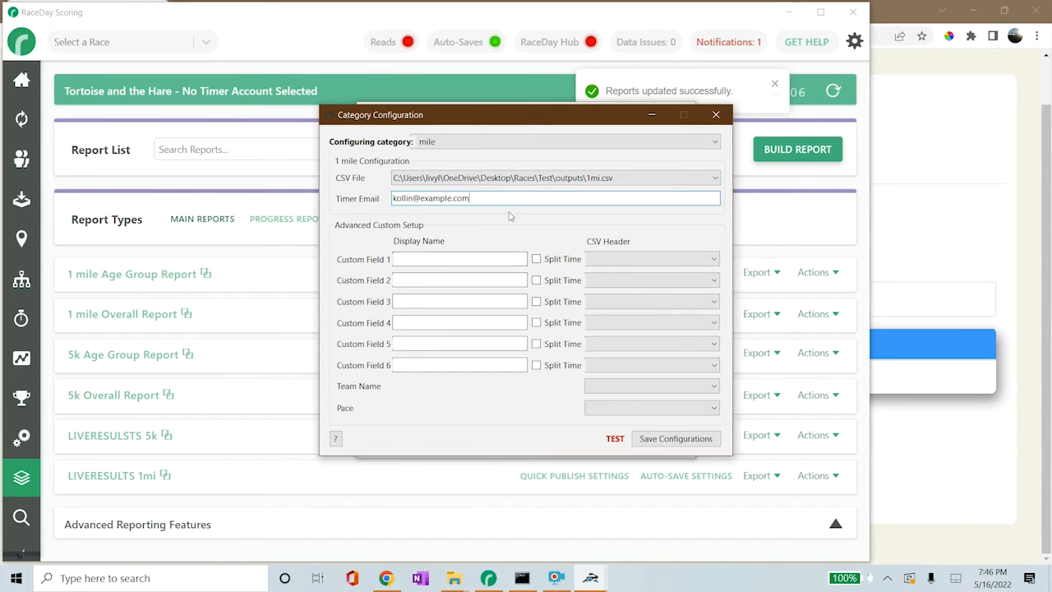
pyautogui.click(715, 115)
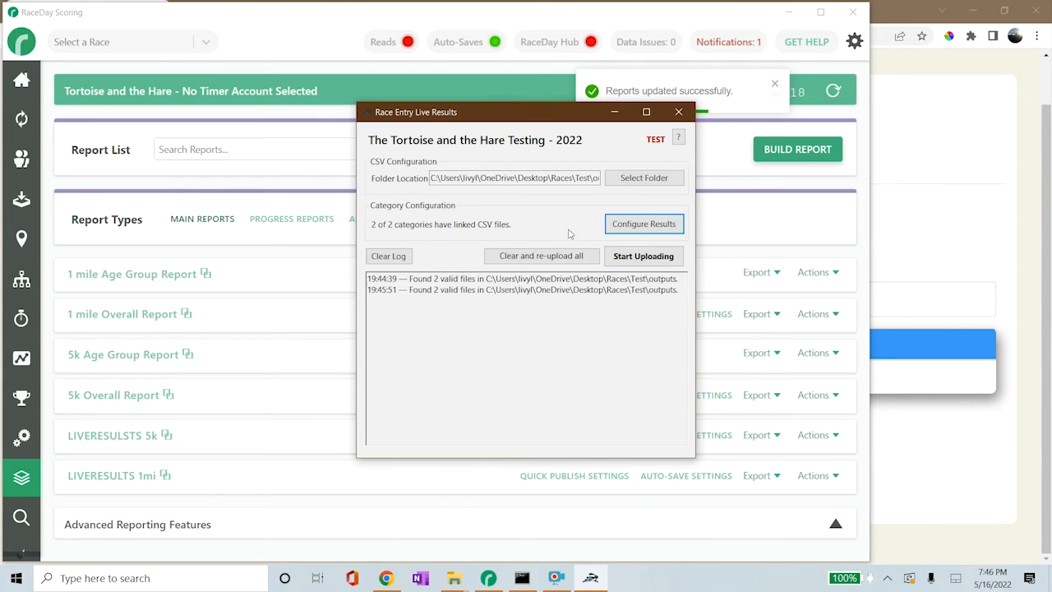
# - Check the list of categories available for configuration and close the configuration without choosing one
pyautogui.click(641, 223)
pyautogui.click(439, 141)
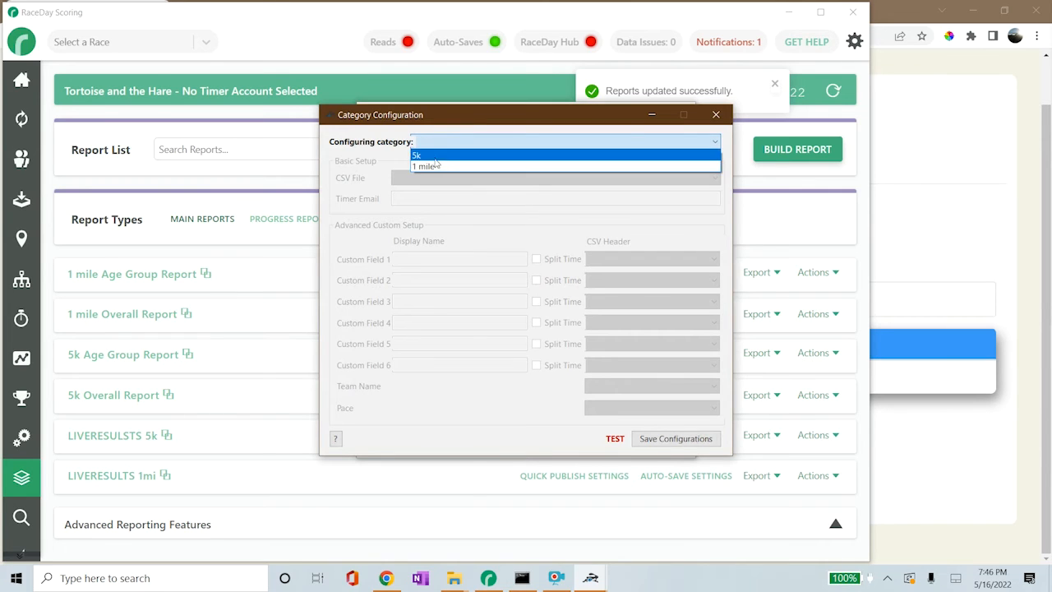
pyautogui.click(423, 146)
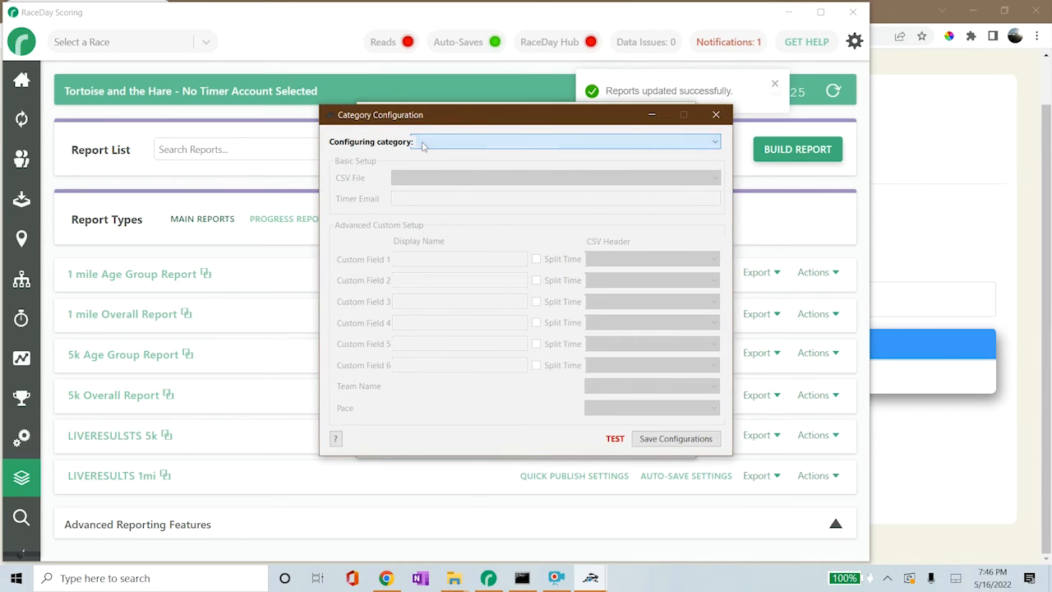
pyautogui.click(439, 148)
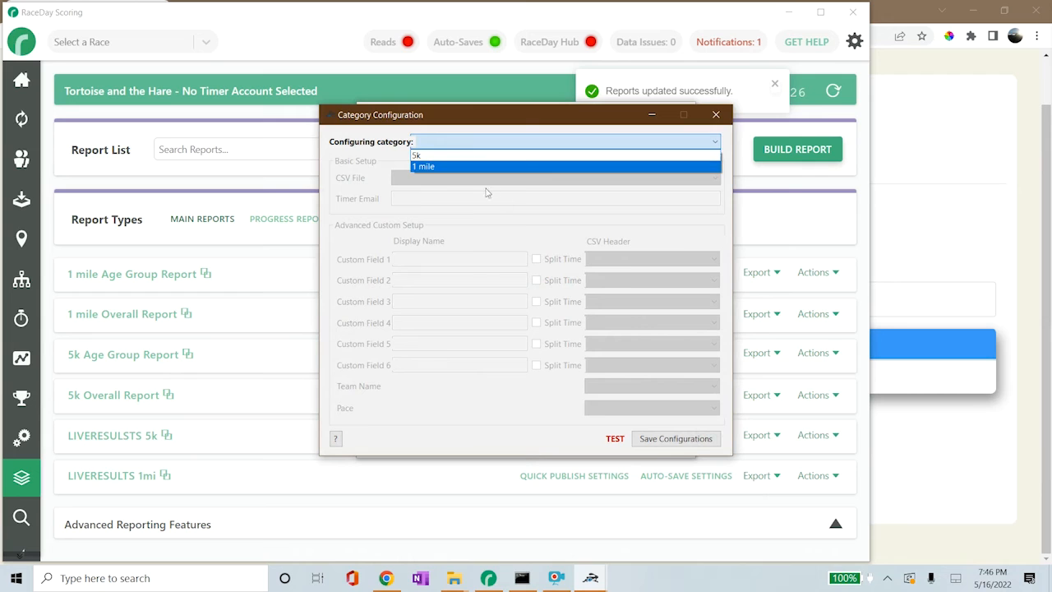
pyautogui.click(453, 146)
pyautogui.click(710, 119)
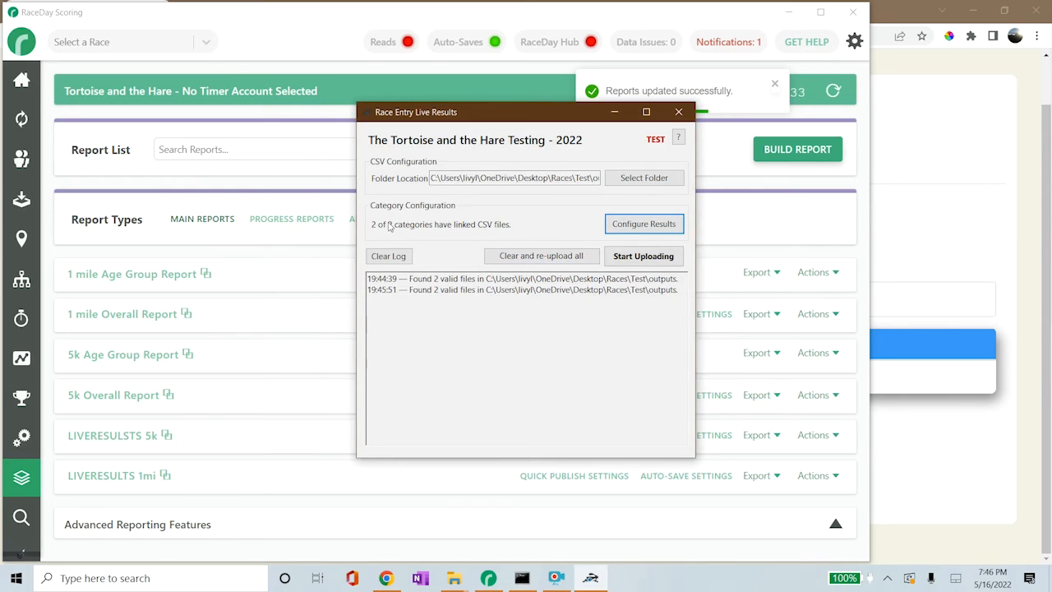
# - Examine the latest log entry about valid files in the Test\outputs folder
pyautogui.click(449, 307)
pyautogui.moveTo(413, 303); pyautogui.dragTo(375, 295)
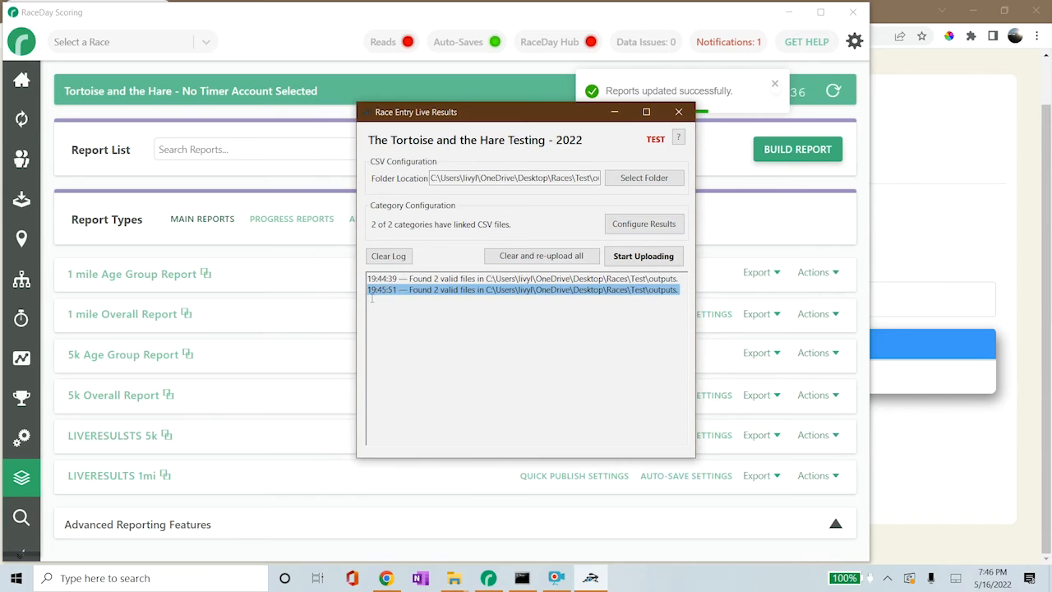
pyautogui.click(422, 305)
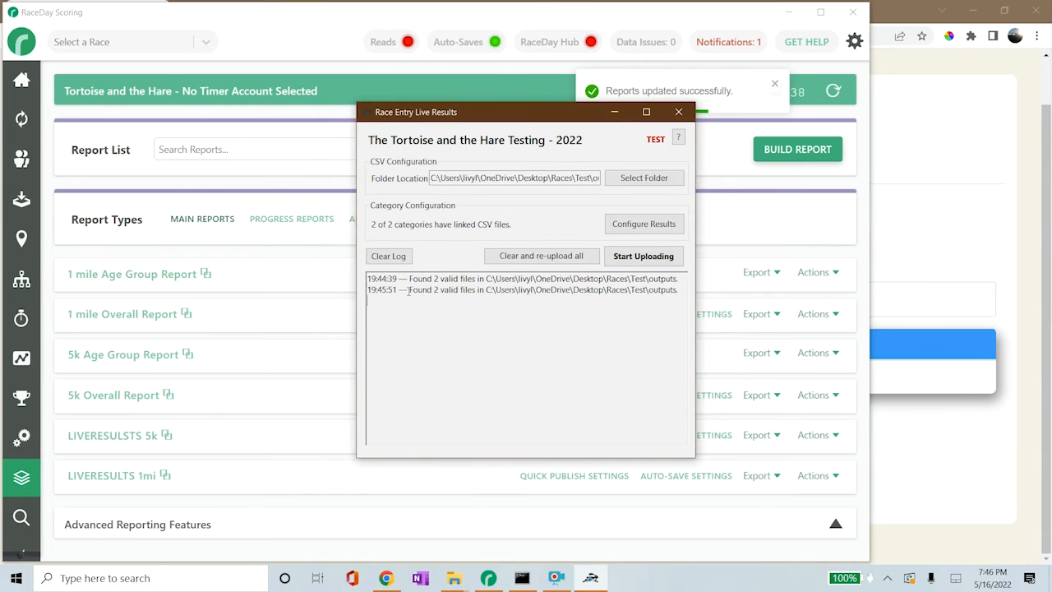
pyautogui.moveTo(408, 290); pyautogui.dragTo(681, 292)
pyautogui.click(616, 321)
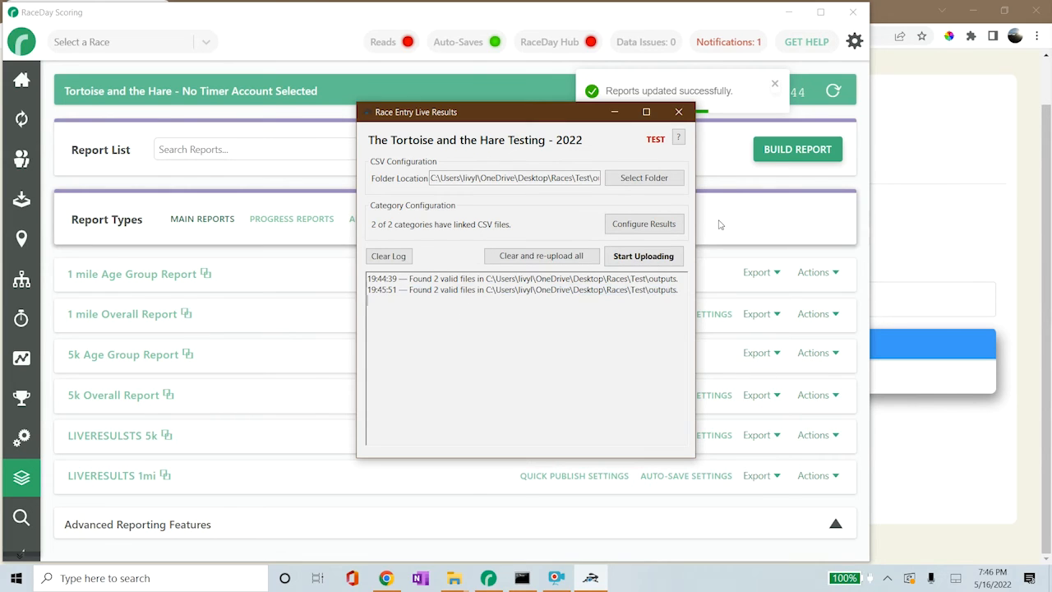
# - Switch to RaceDay Scoring, start the connector for reads and return to the race dashboard
pyautogui.click(717, 194)
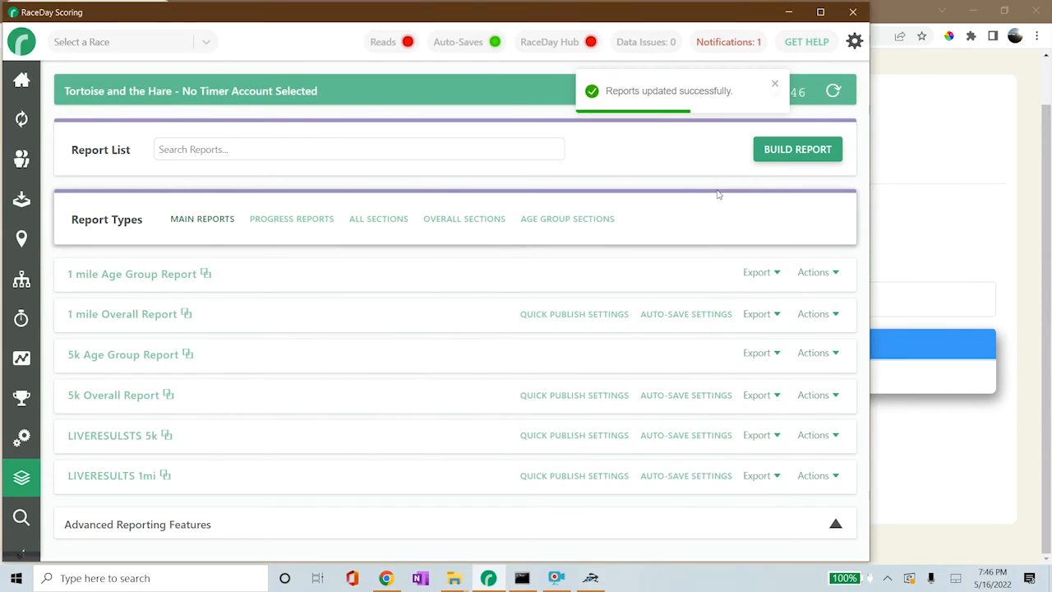
pyautogui.click(774, 83)
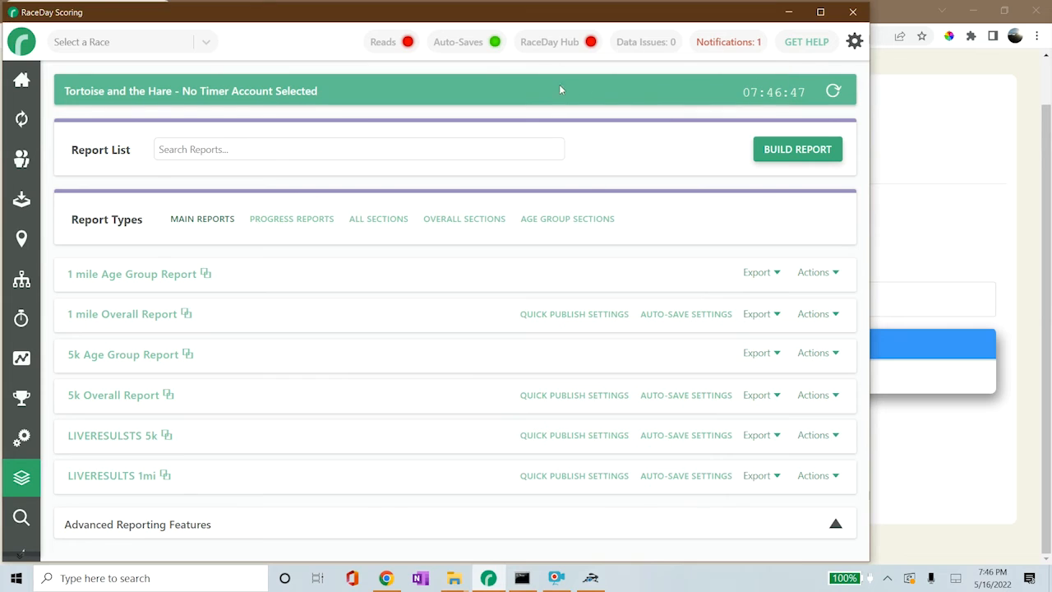
pyautogui.click(391, 45)
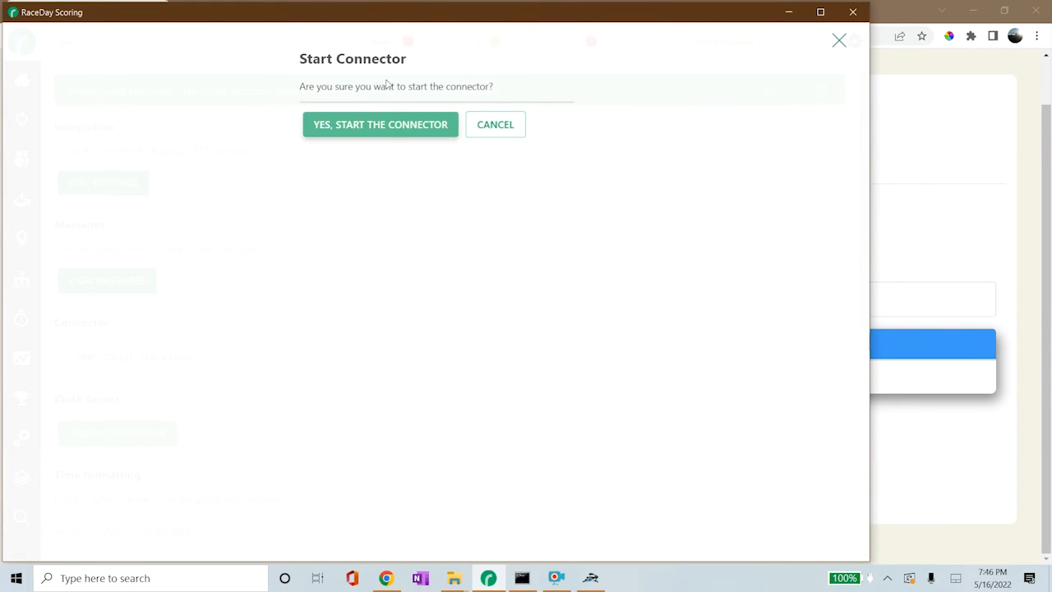
pyautogui.click(385, 126)
pyautogui.click(22, 79)
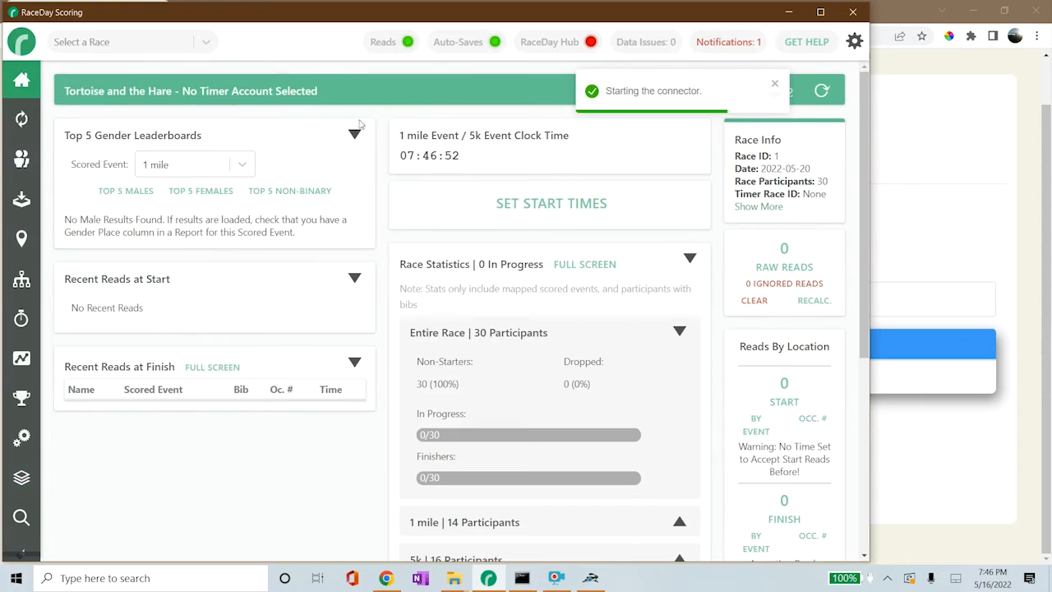
pyautogui.moveTo(473, 163); pyautogui.dragTo(396, 156)
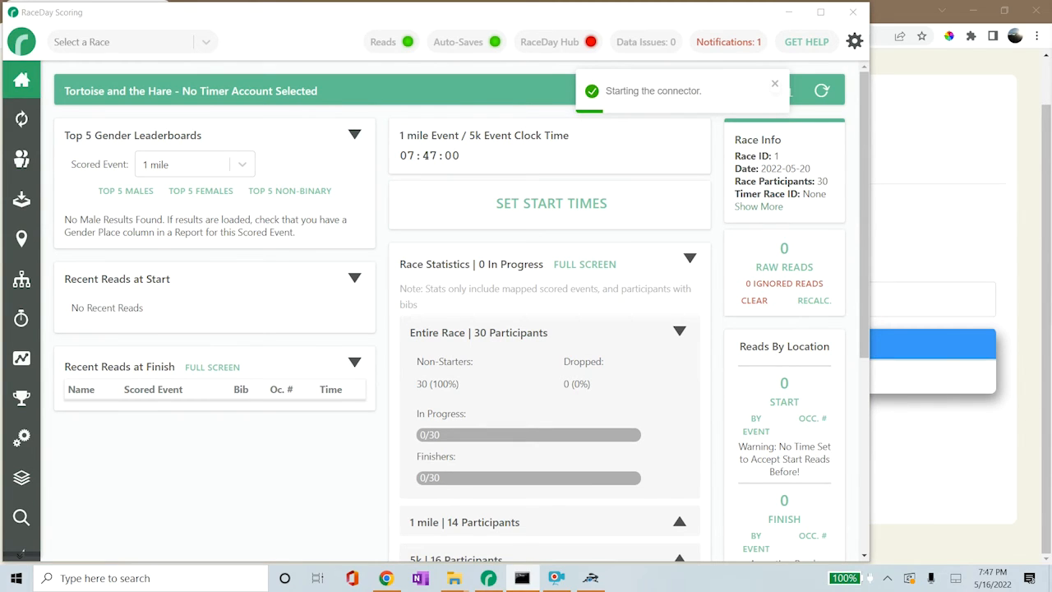
# - Switch to Race Entry Live Results, start uploading results and move its window off the dashboard's leaderboards
pyautogui.click(590, 578)
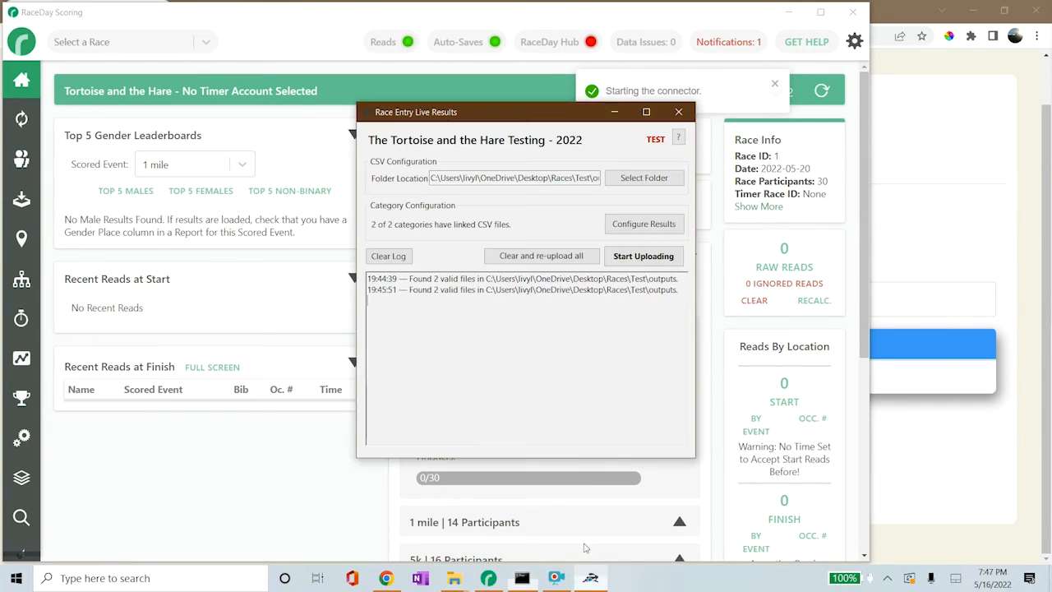
pyautogui.click(648, 260)
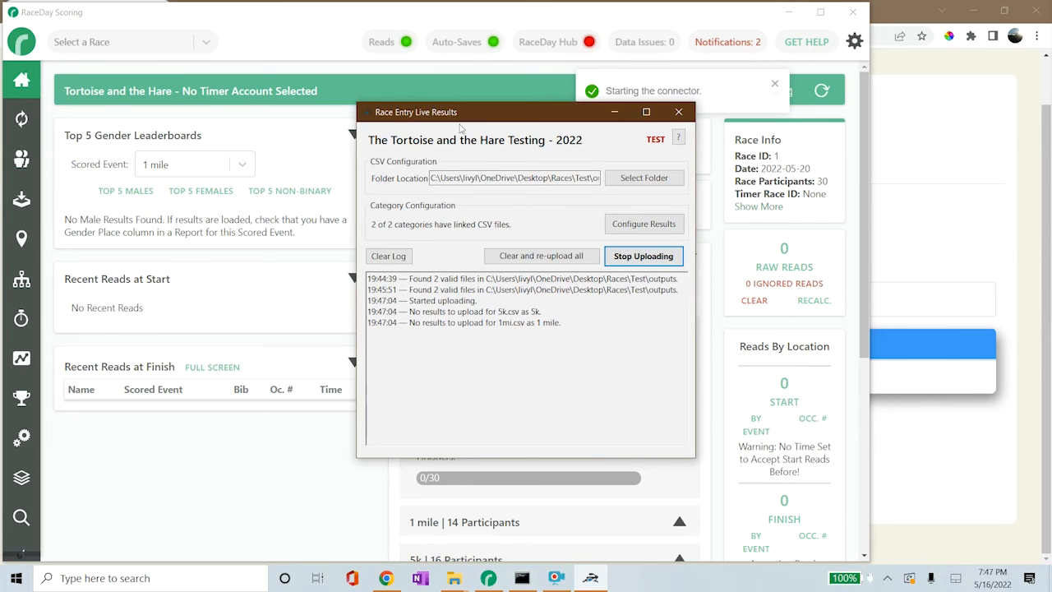
pyautogui.moveTo(458, 115); pyautogui.dragTo(642, 94)
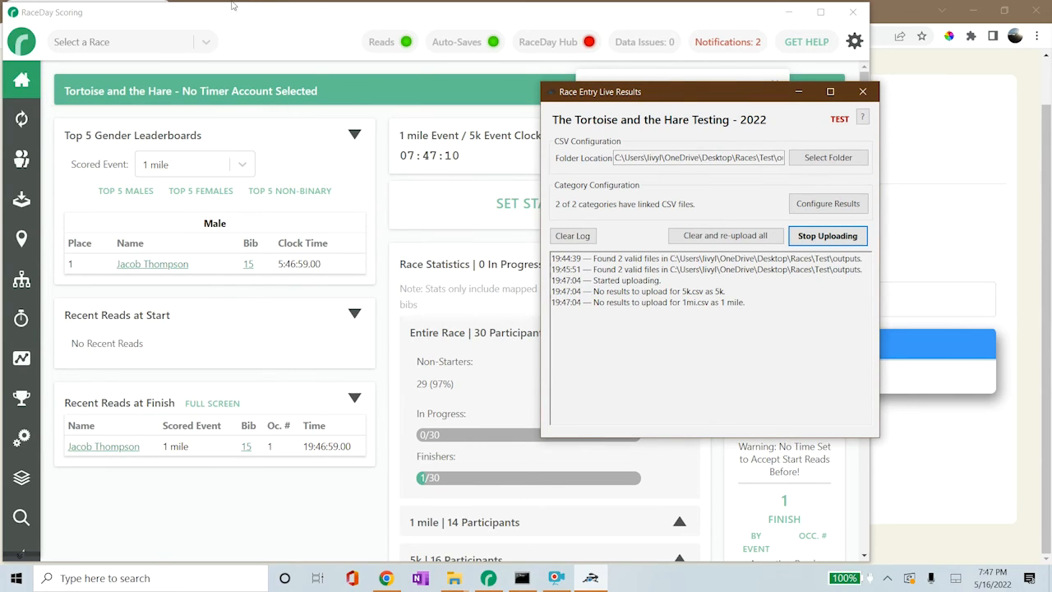
# - Check the incoming finish reads on the RaceDay Scoring dashboard and compare them with the Race Entry Live Results upload log
pyautogui.click(290, 38)
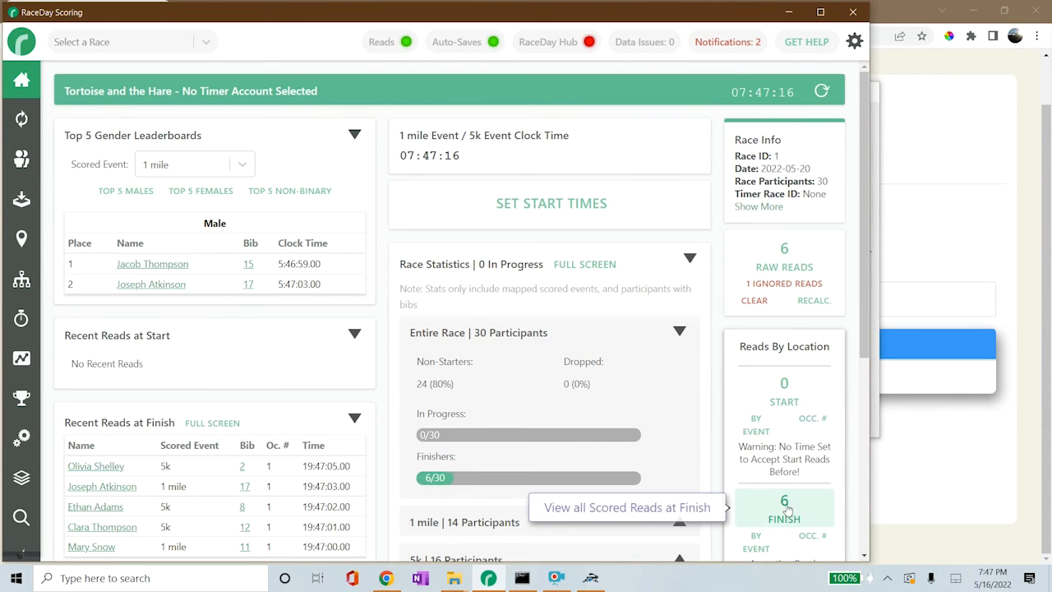
pyautogui.scroll(-1, 785, 505)
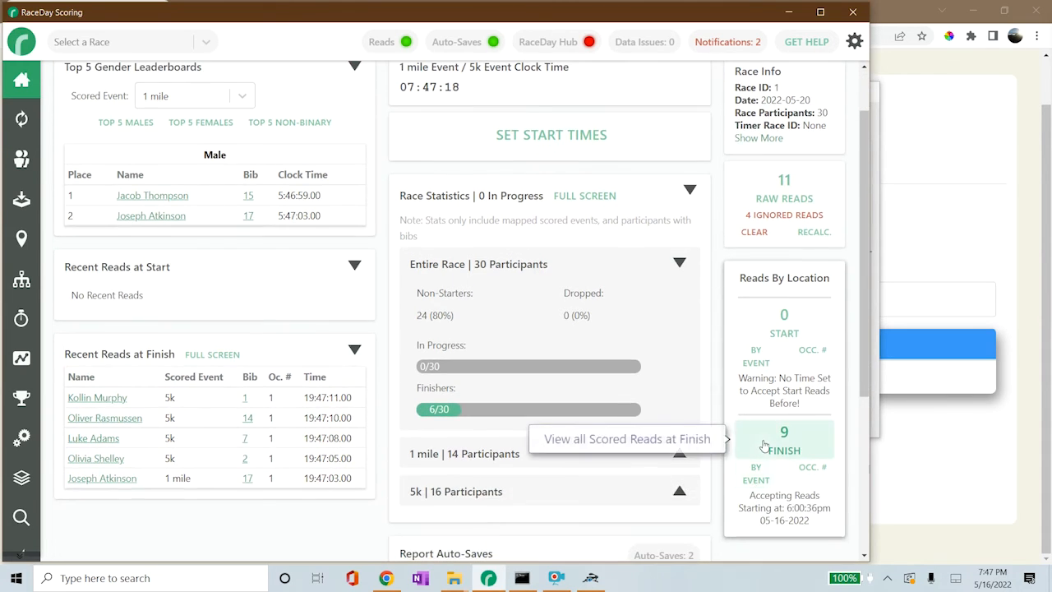
pyautogui.click(590, 578)
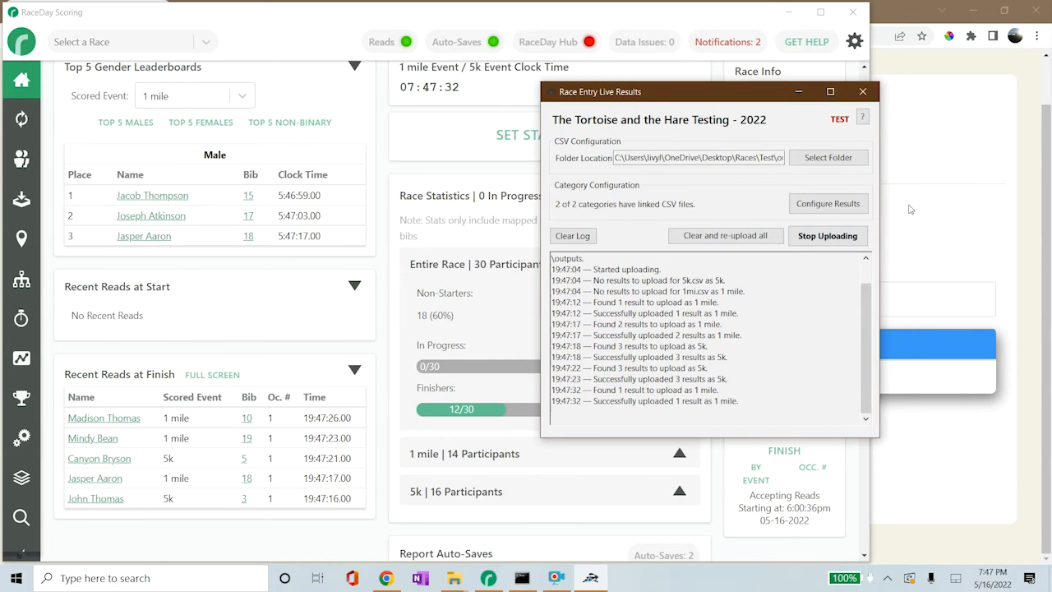
# - Switch to the Tortoise and the Hare Testing results page in Chrome and reload it to load the uploaded 5k results
pyautogui.click(932, 169)
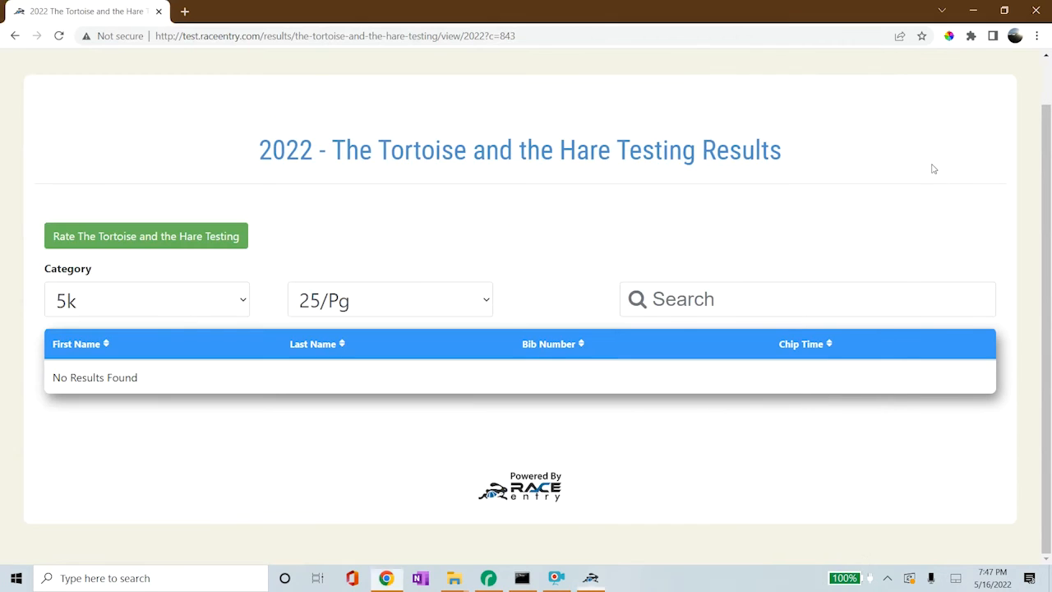
pyautogui.click(59, 38)
pyautogui.click(59, 37)
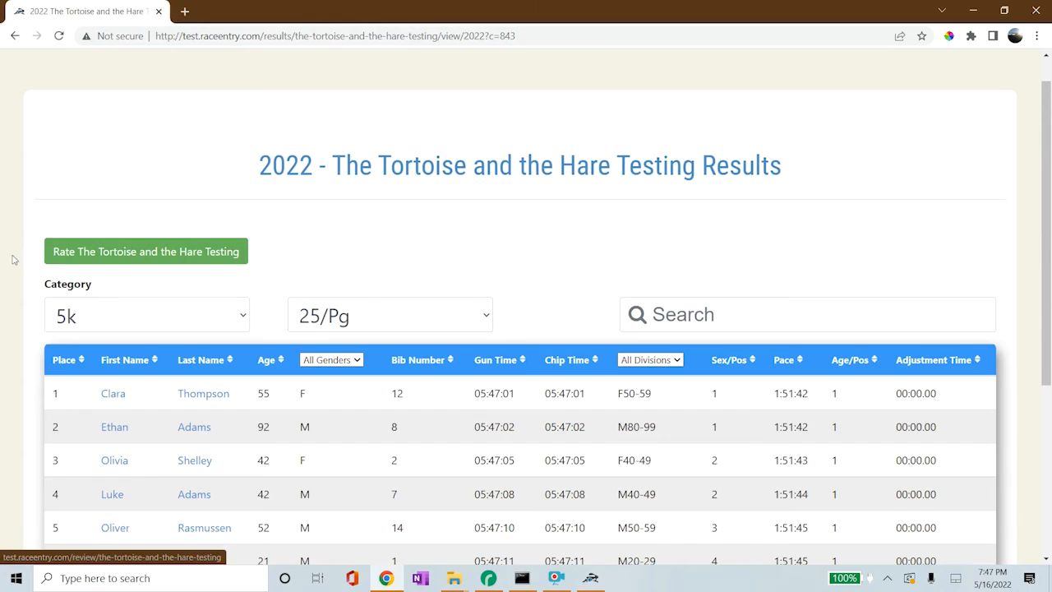
# - Examine the first 5k finisher's adjustment time, pace, placement, division and chip time in the results table
pyautogui.scroll(-2, 20, 256)
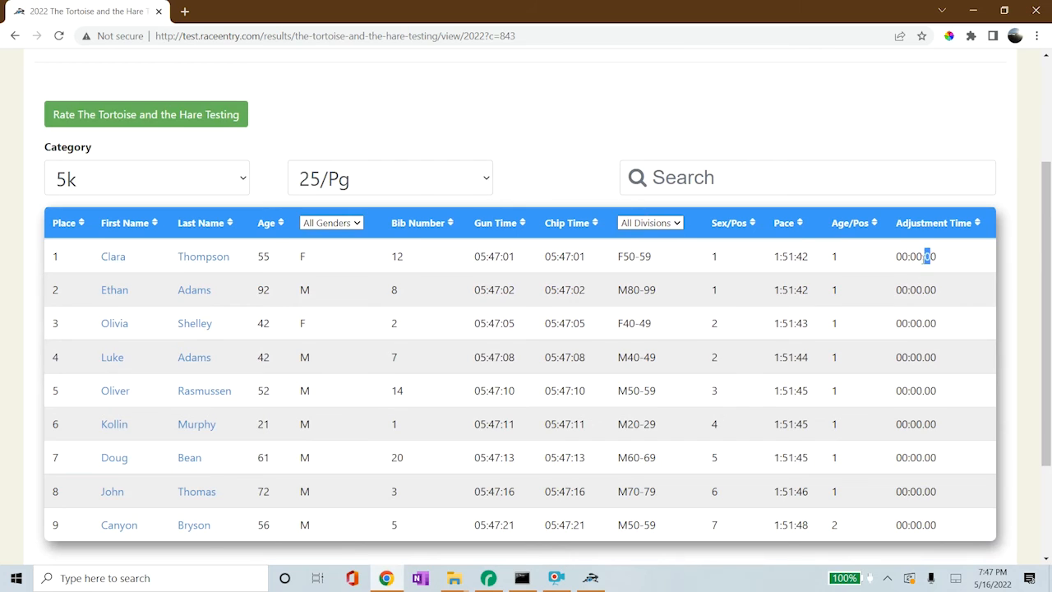
pyautogui.moveTo(927, 256); pyautogui.dragTo(887, 262)
pyautogui.moveTo(811, 258); pyautogui.dragTo(775, 258)
pyautogui.moveTo(939, 258); pyautogui.dragTo(891, 258)
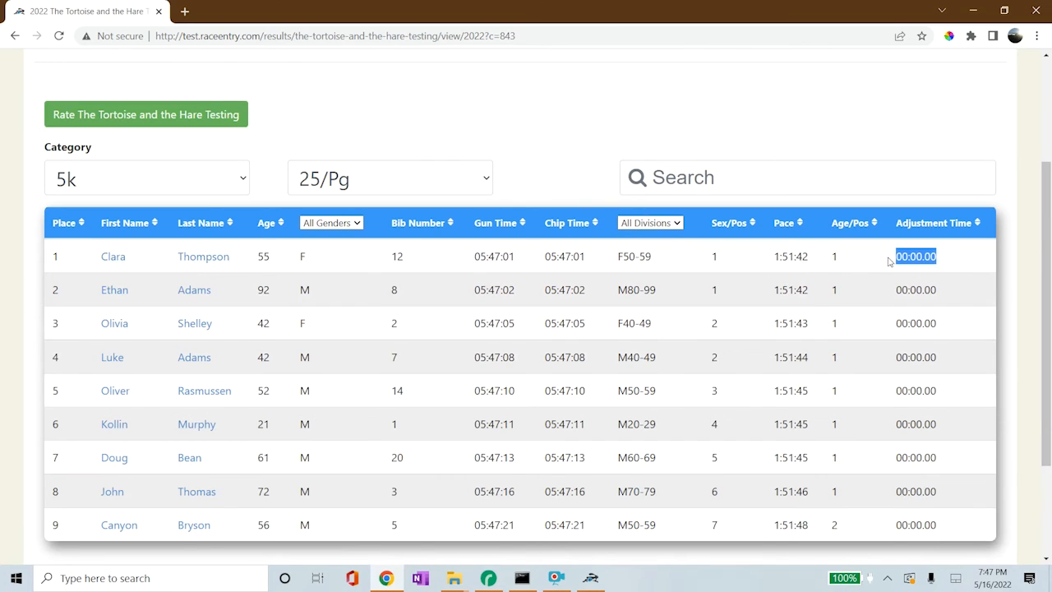
pyautogui.moveTo(817, 262); pyautogui.dragTo(776, 257)
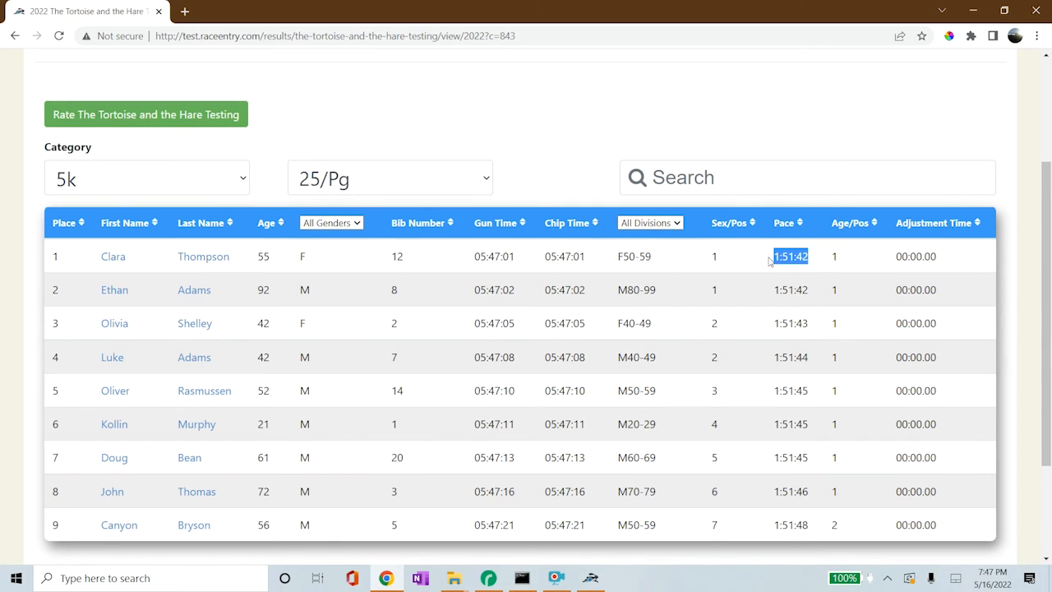
pyautogui.click(716, 257)
pyautogui.moveTo(657, 261); pyautogui.dragTo(606, 260)
pyautogui.click(666, 261)
pyautogui.click(544, 257)
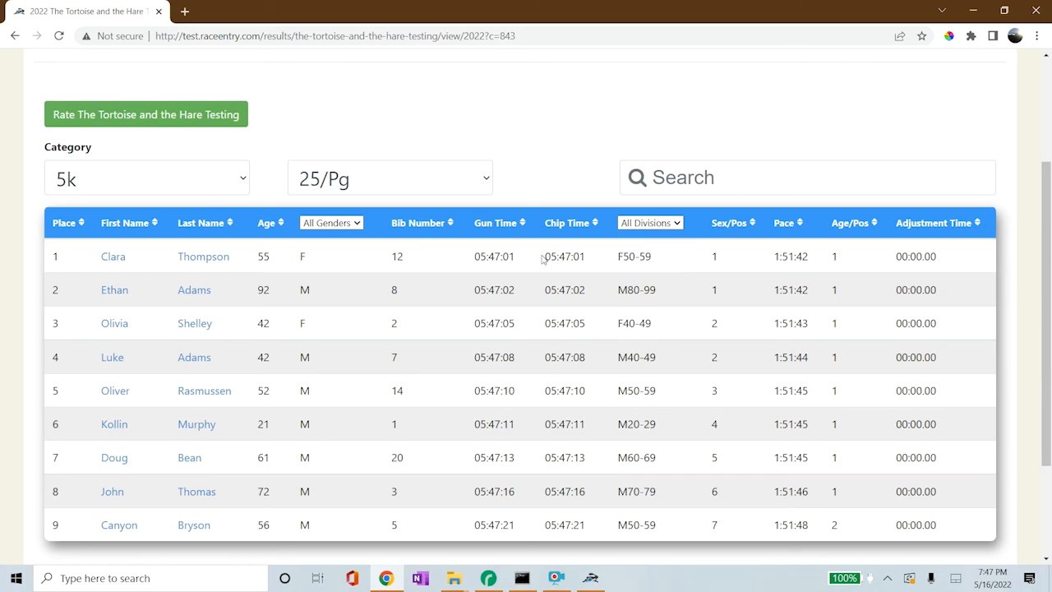
pyautogui.moveTo(765, 261); pyautogui.dragTo(669, 263)
pyautogui.click(845, 261)
# - Show the 1 mile category's results and switch the table back to the 5k category
pyautogui.click(206, 171)
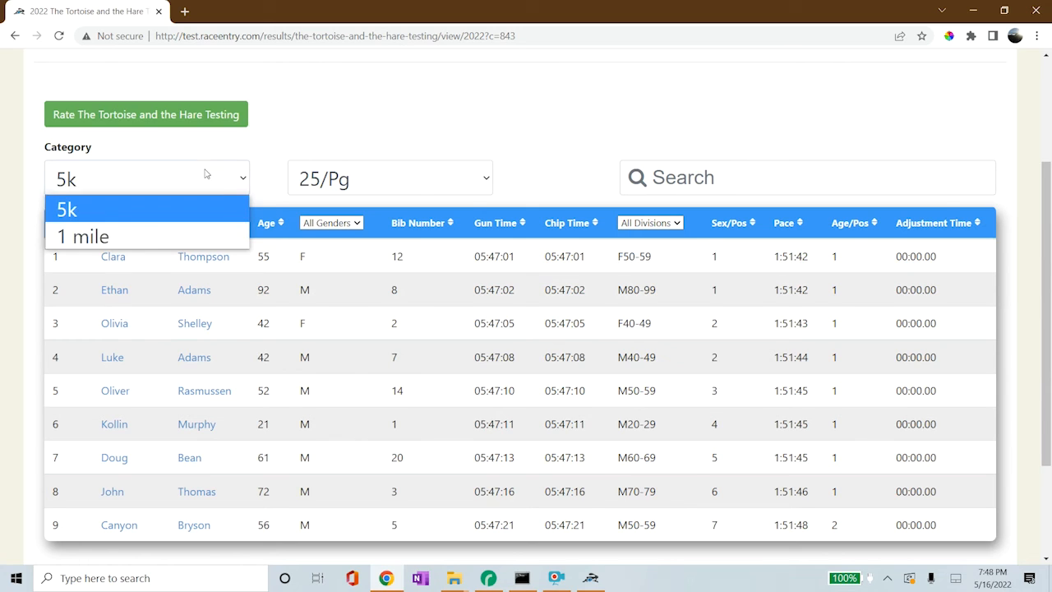
pyautogui.click(112, 236)
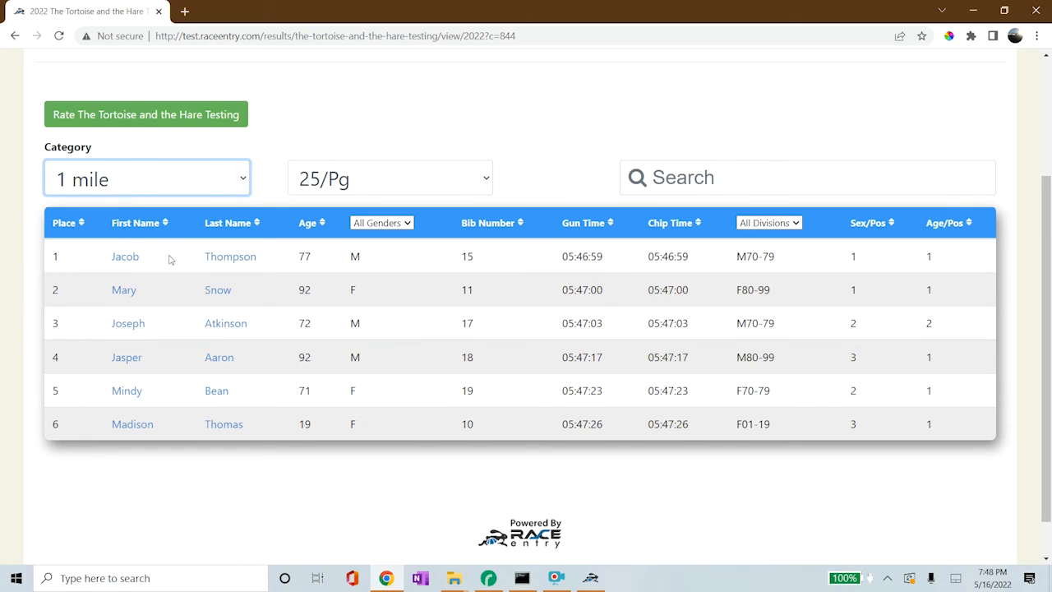
pyautogui.click(127, 183)
pyautogui.click(94, 216)
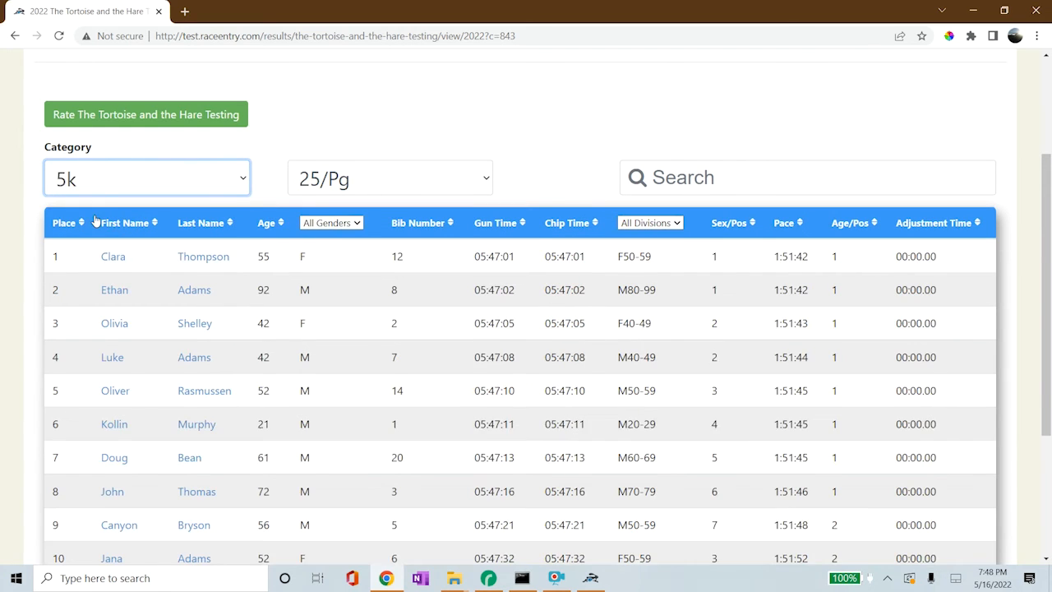
# - Switch to Race Entry Live Results and look through its help topics, including The Race Director's GRU configuration and auto export
pyautogui.click(590, 578)
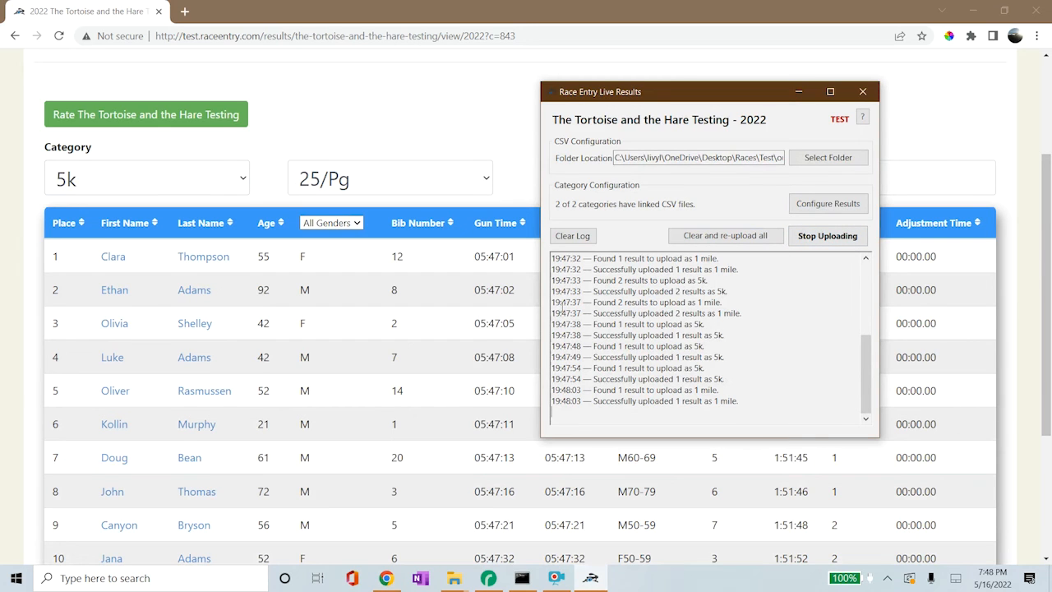
pyautogui.click(862, 118)
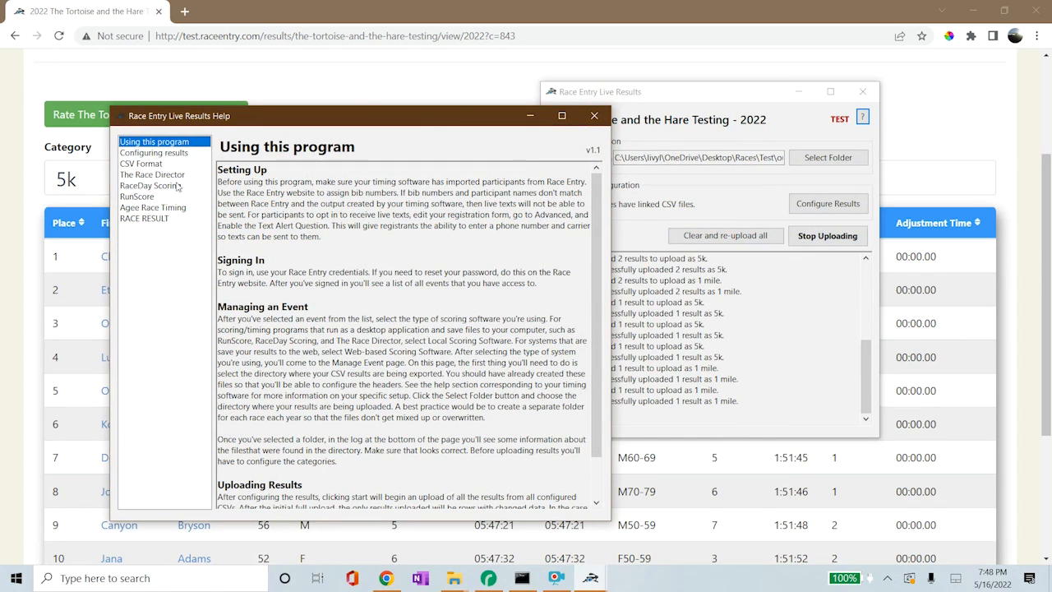
pyautogui.scroll(-2, 326, 265)
pyautogui.scroll(2, 232, 243)
pyautogui.click(186, 154)
pyautogui.click(161, 175)
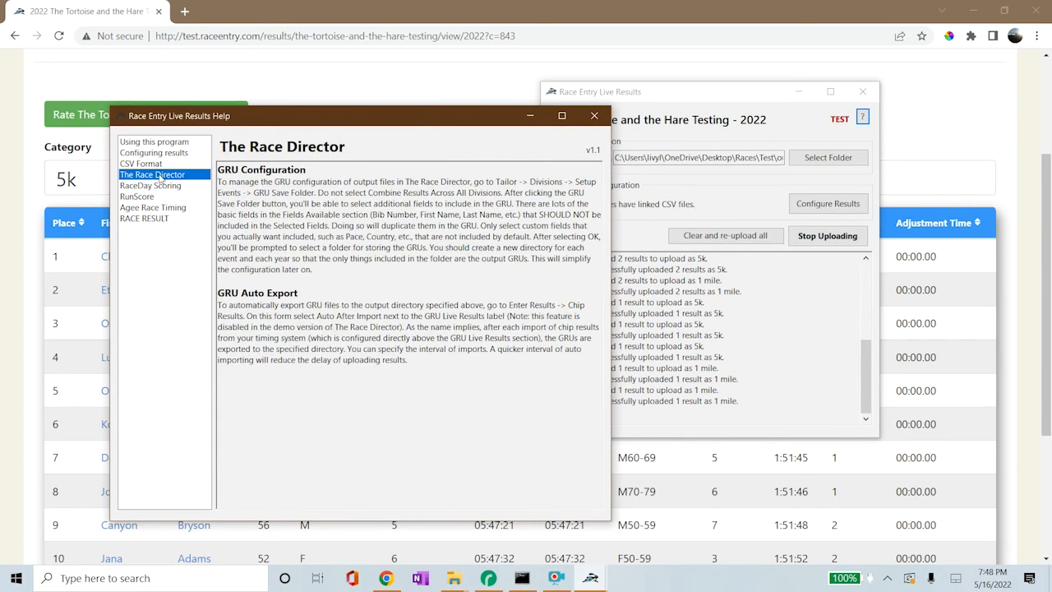
pyautogui.click(594, 116)
pyautogui.moveTo(619, 92); pyautogui.dragTo(723, 100)
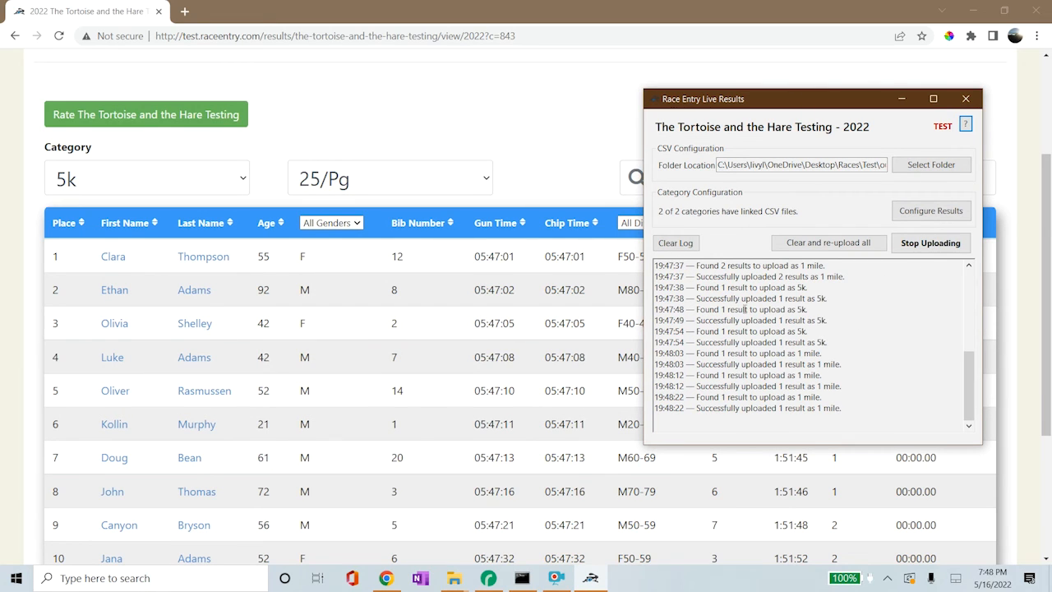
# - Switch to RaceDay Scoring and delete all raw reads for the race, including the locked ones
pyautogui.click(490, 578)
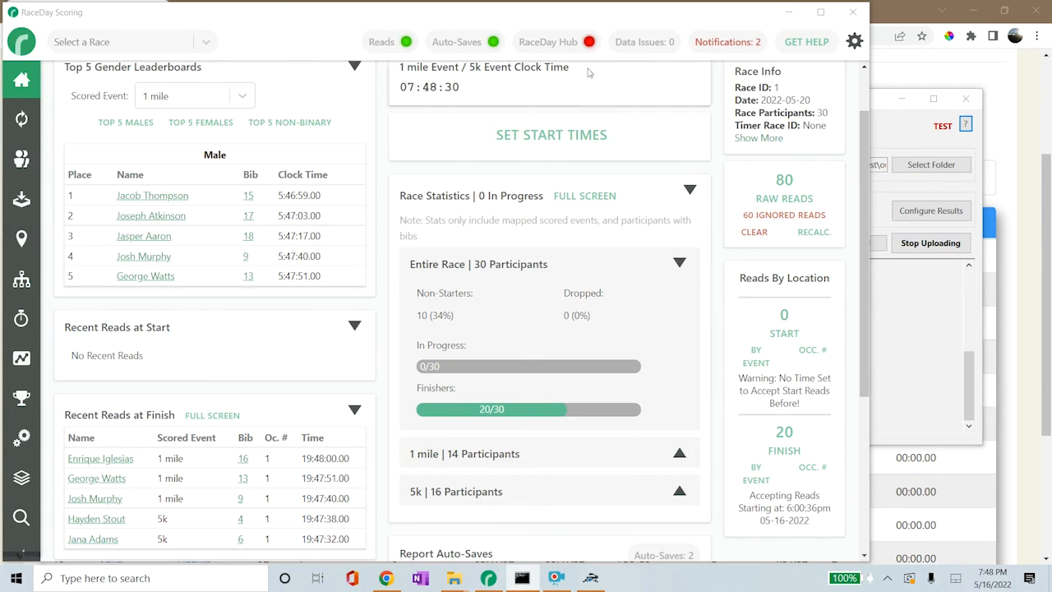
pyautogui.click(569, 30)
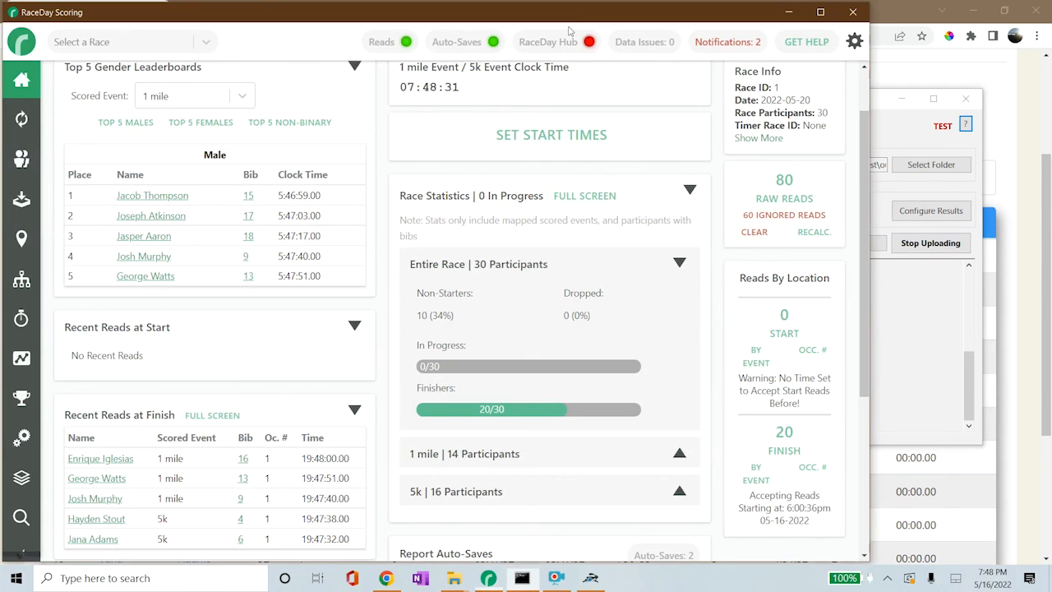
pyautogui.click(754, 234)
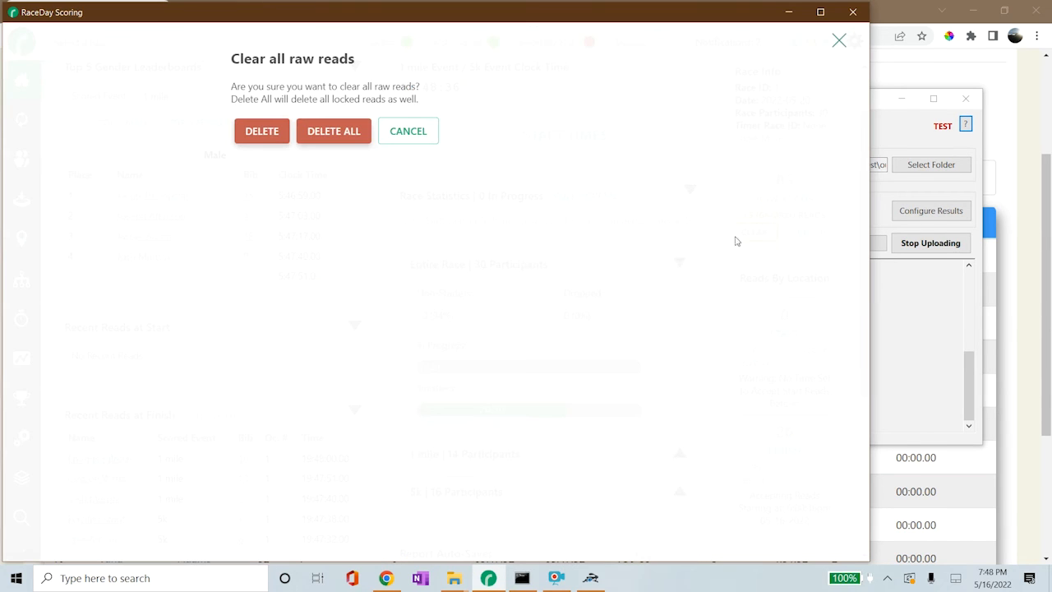
pyautogui.click(348, 131)
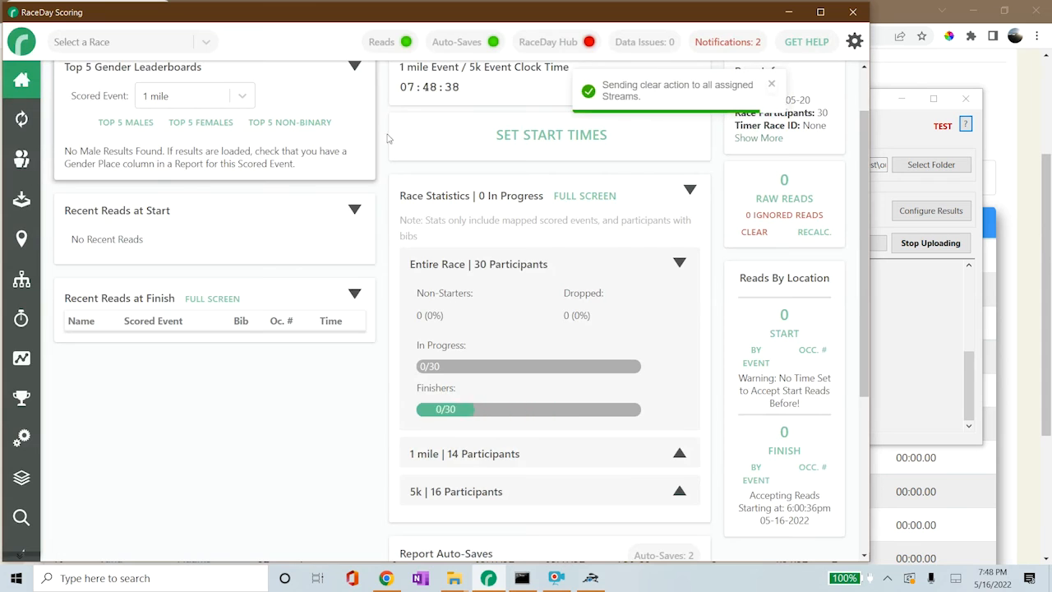
# - Check the Race Entry Live Results upload log, then reload the 5k results page in Chrome and look over the table
pyautogui.click(893, 139)
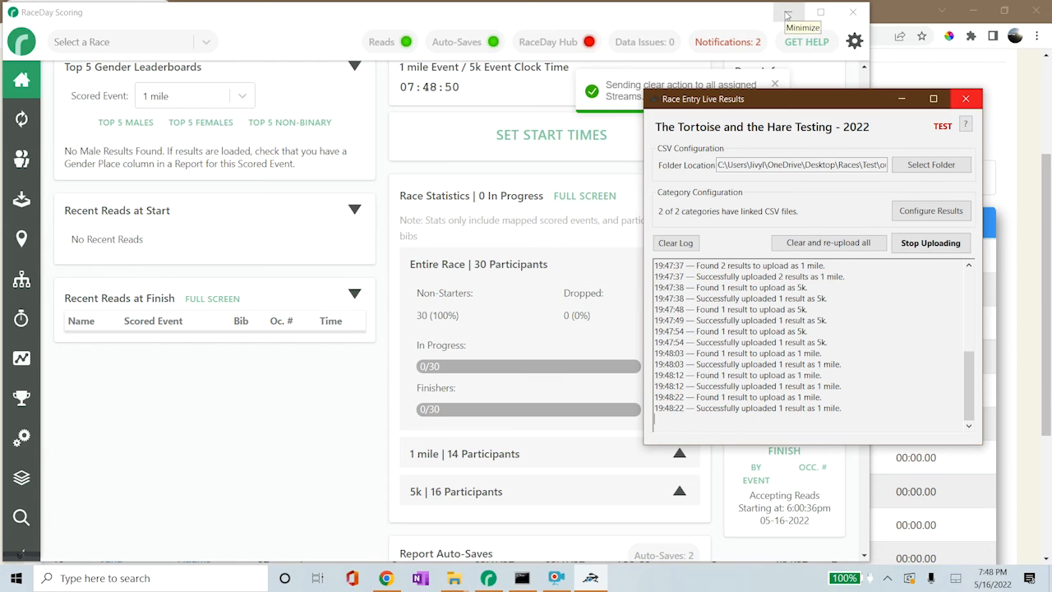
pyautogui.click(910, 73)
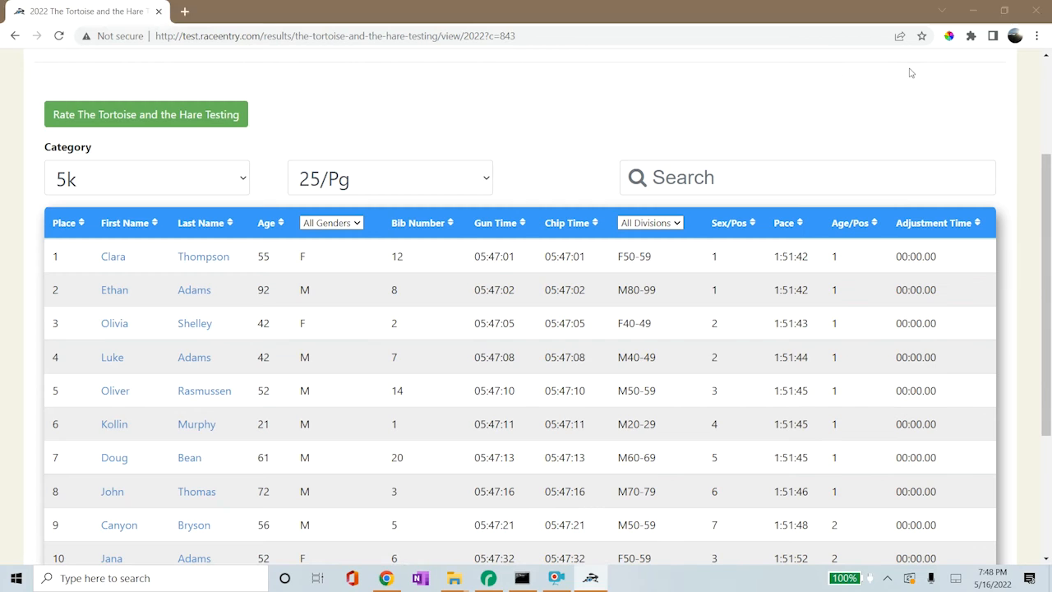
pyautogui.click(59, 38)
pyautogui.scroll(-5, 406, 156)
pyautogui.scroll(5, 405, 235)
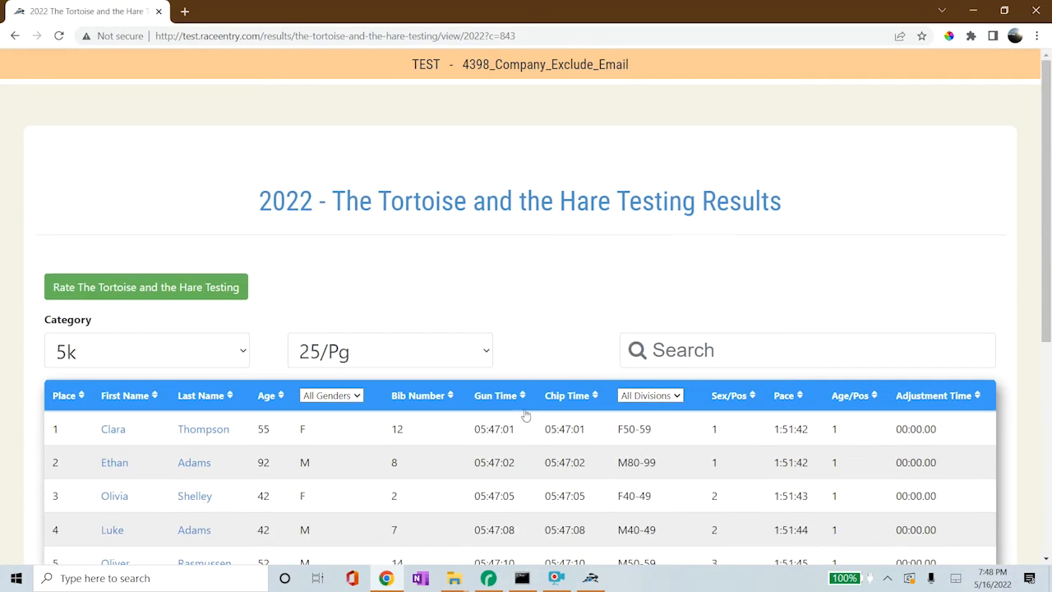
# - Return to Race Entry Live Results and clear and re-upload all results for the linked categories
pyautogui.click(590, 577)
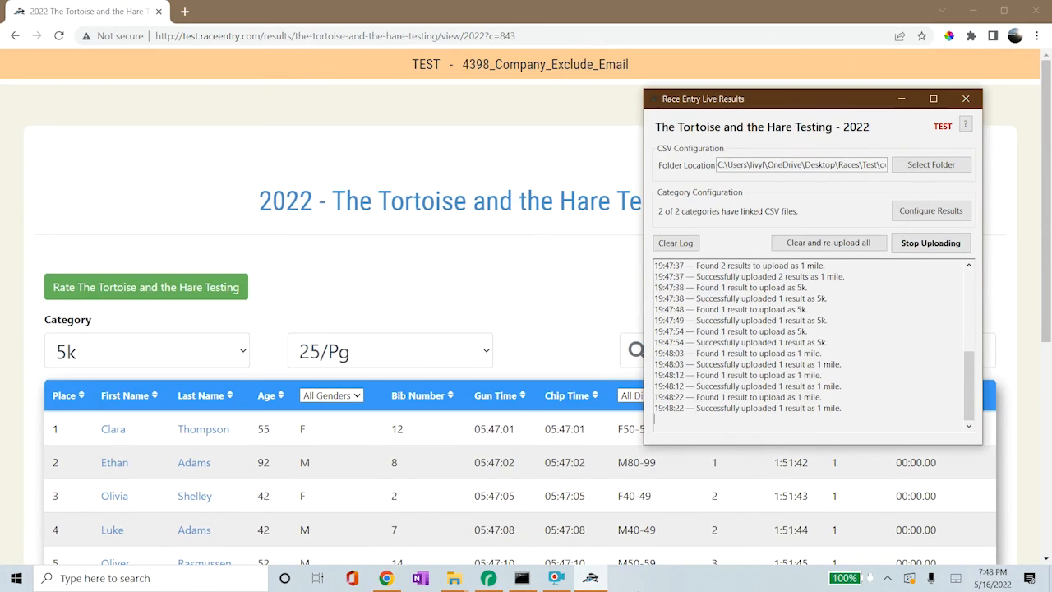
pyautogui.click(488, 578)
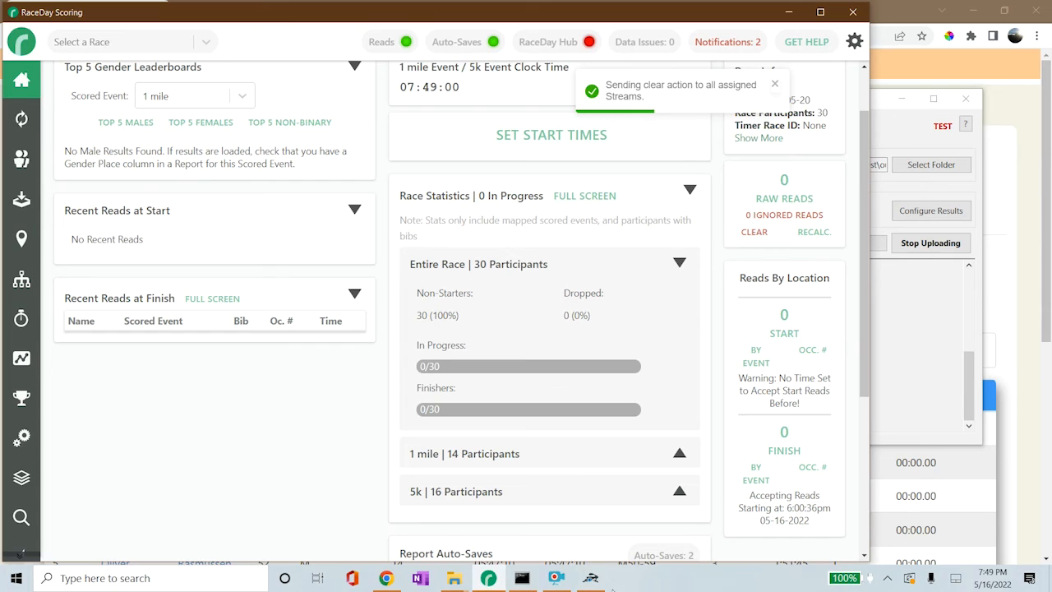
pyautogui.click(589, 578)
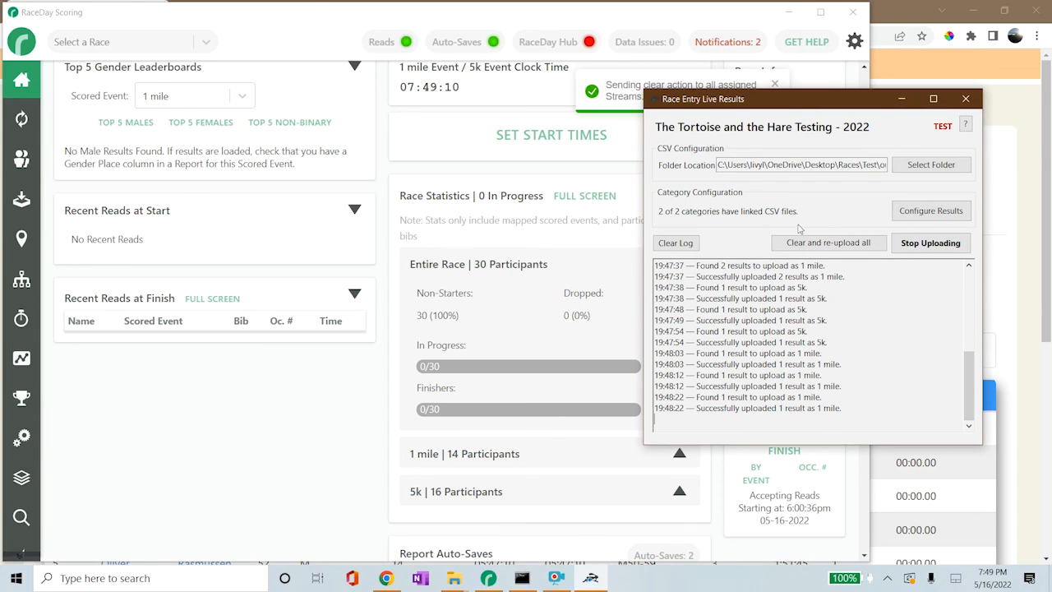
pyautogui.click(786, 247)
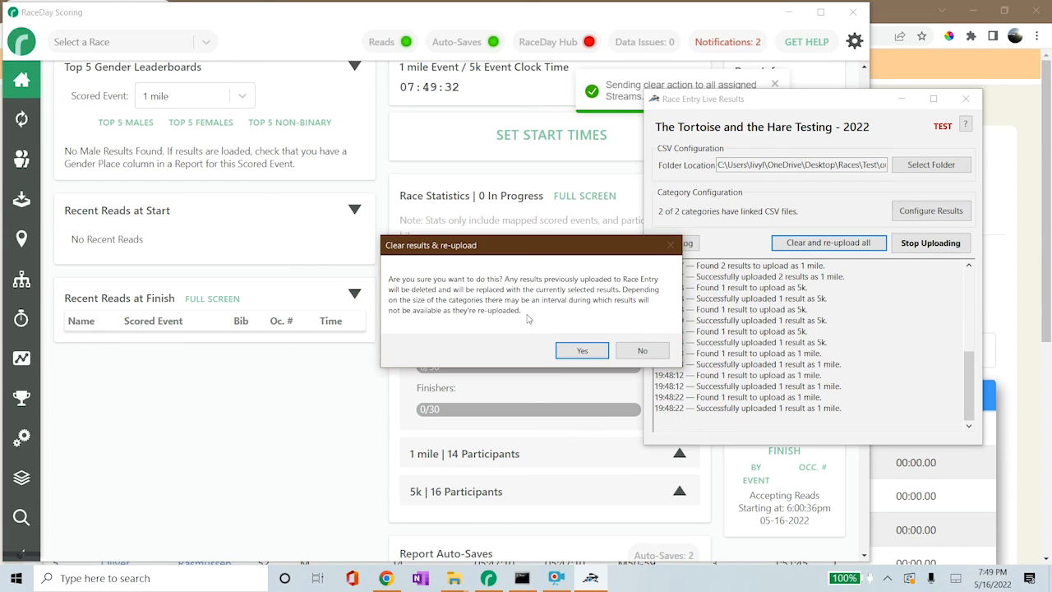
pyautogui.click(585, 351)
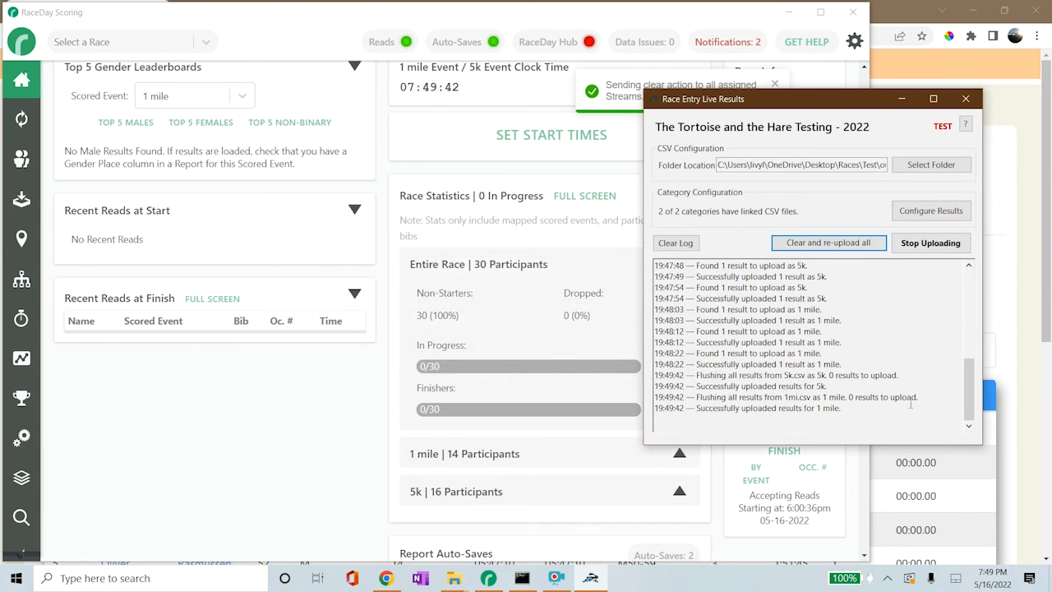
# - Examine the log entries on flushing and uploading the results from 5k.csv and 1mi.csv
pyautogui.click(784, 424)
pyautogui.moveTo(829, 374); pyautogui.dragTo(909, 375)
pyautogui.click(836, 421)
pyautogui.moveTo(697, 376); pyautogui.dragTo(855, 421)
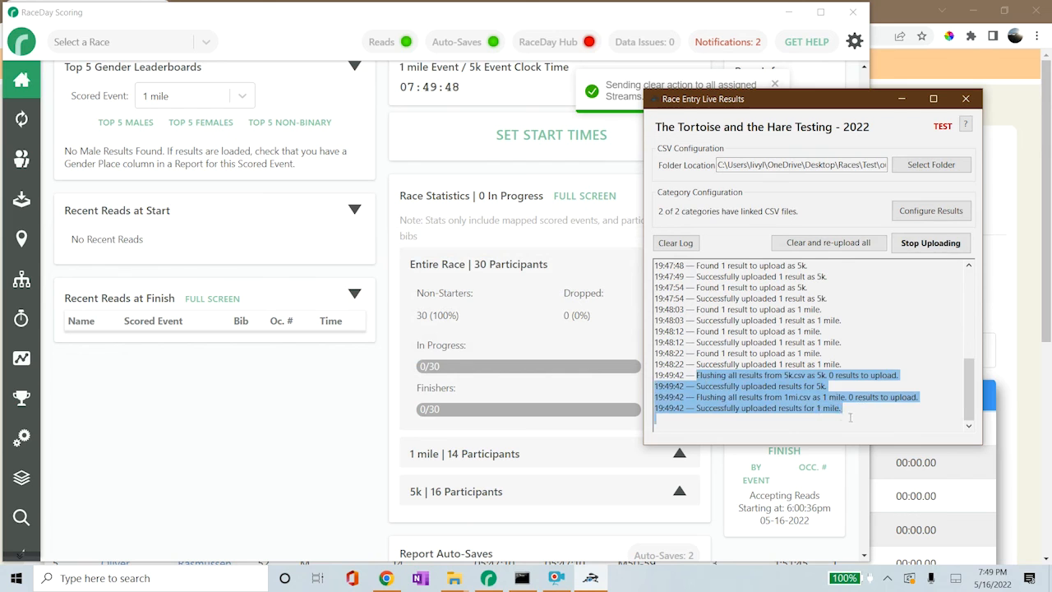
pyautogui.click(858, 420)
# - Switch to the results page in Chrome, reload it and check the 5k table after the clearing
pyautogui.click(895, 9)
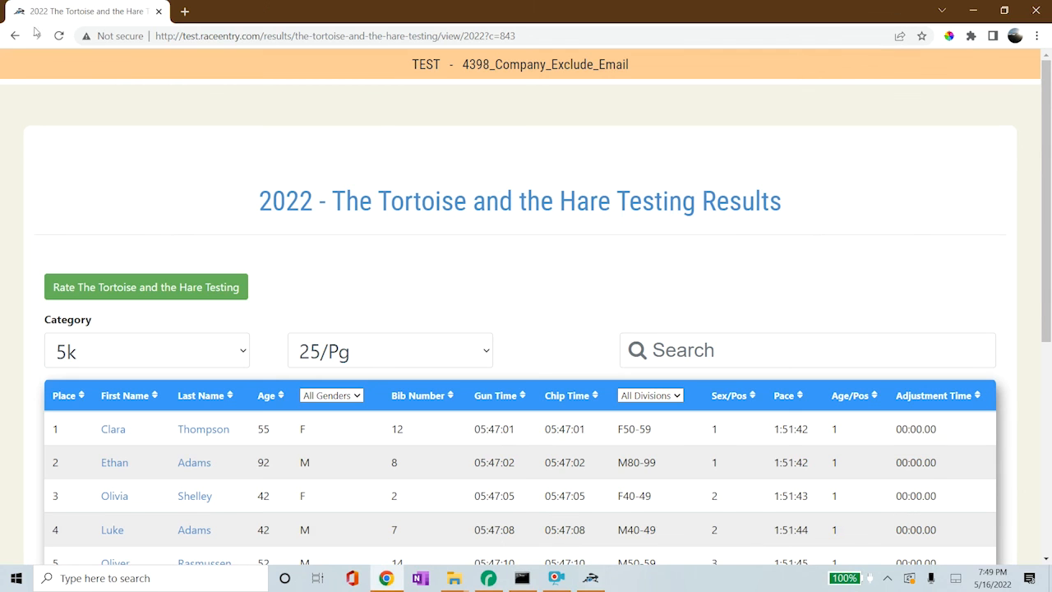
pyautogui.click(58, 35)
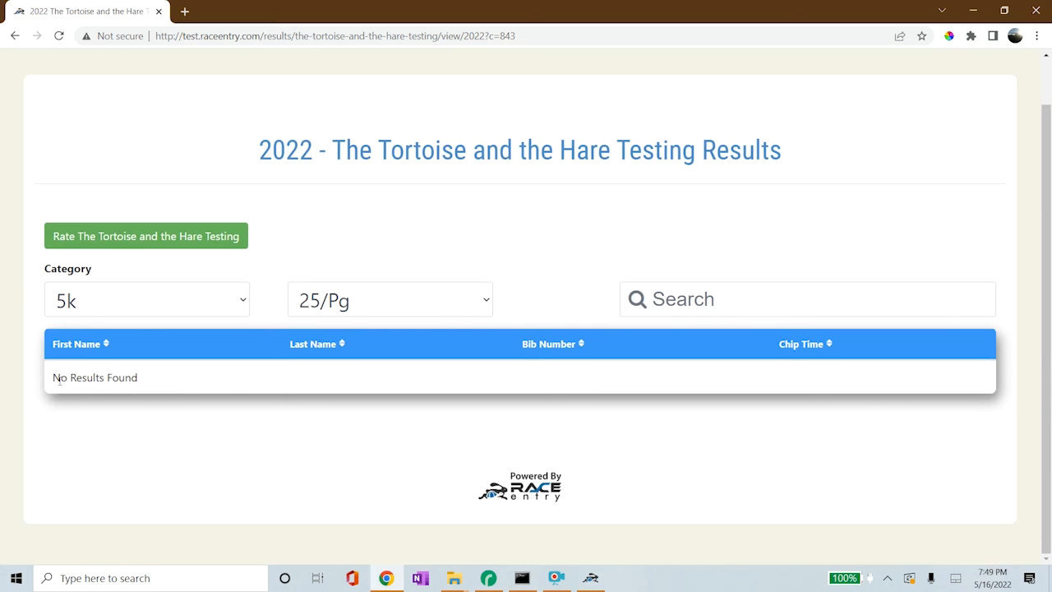
pyautogui.moveTo(50, 384); pyautogui.dragTo(170, 382)
pyautogui.click(122, 384)
# - Switch to RaceDay Scoring and collapse the Entire Race section of the race statistics
pyautogui.click(590, 577)
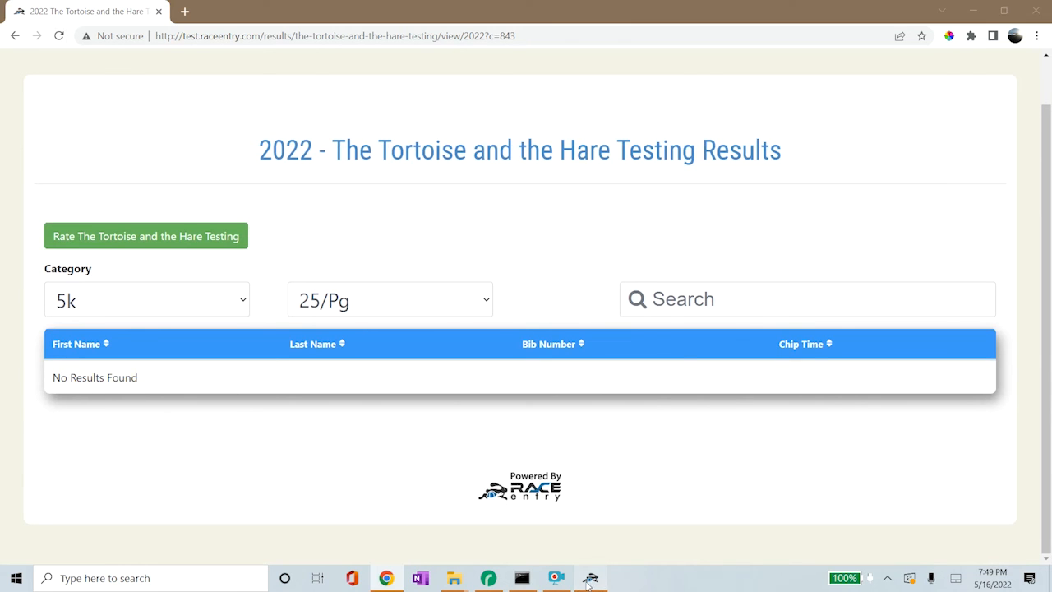
pyautogui.click(488, 578)
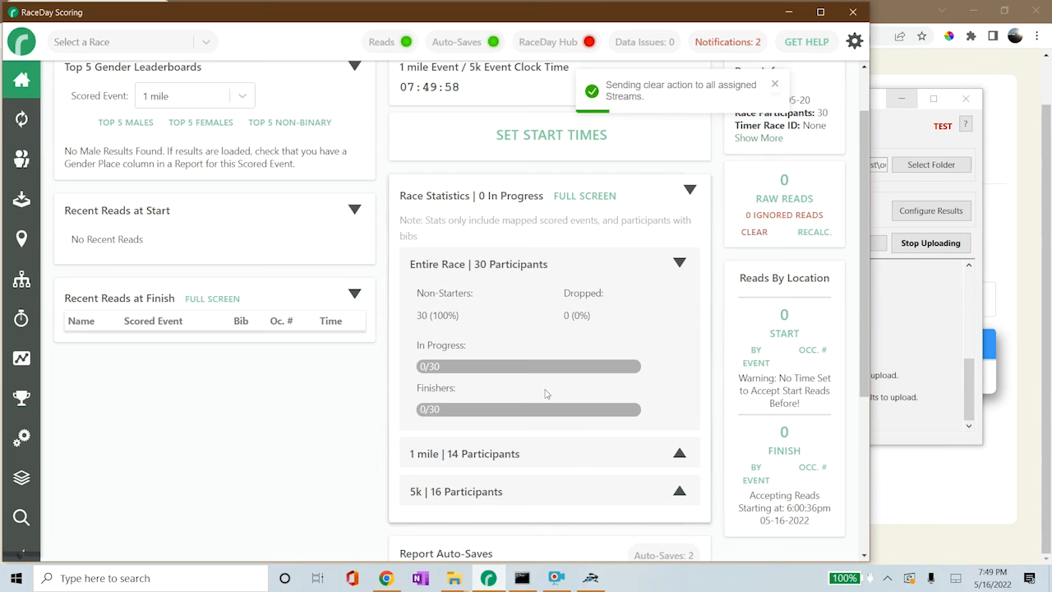
pyautogui.click(546, 271)
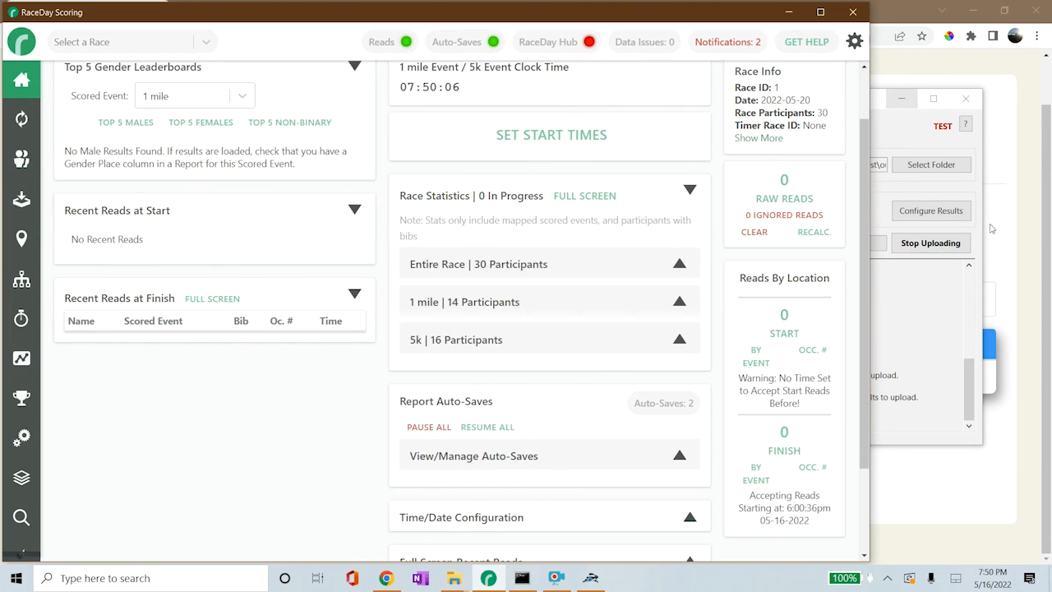
# - Switch to Race Entry Live Results, stop the live uploading and move its window slightly aside
pyautogui.click(912, 140)
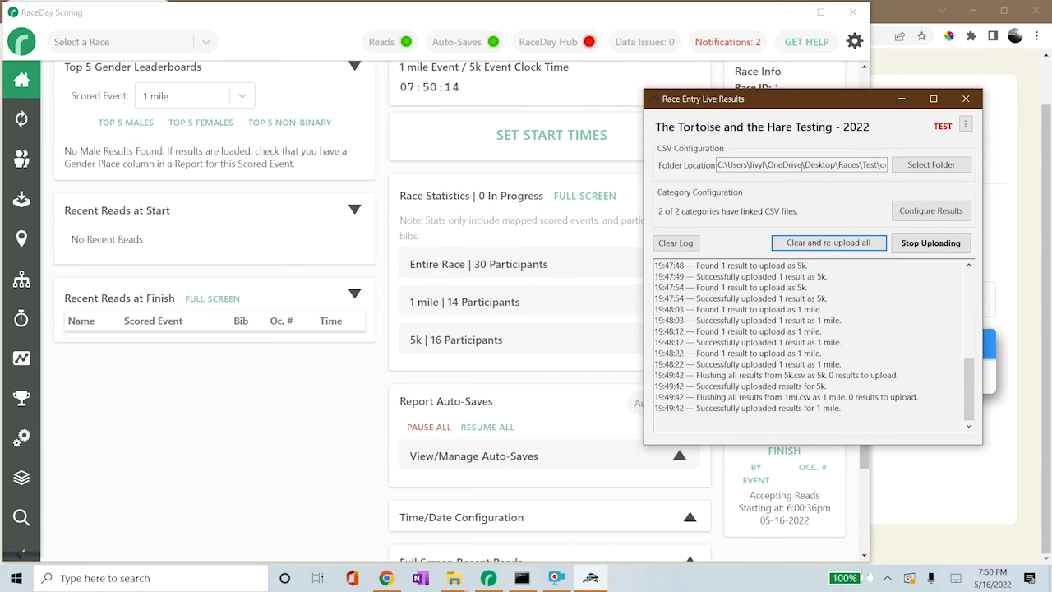
pyautogui.click(915, 245)
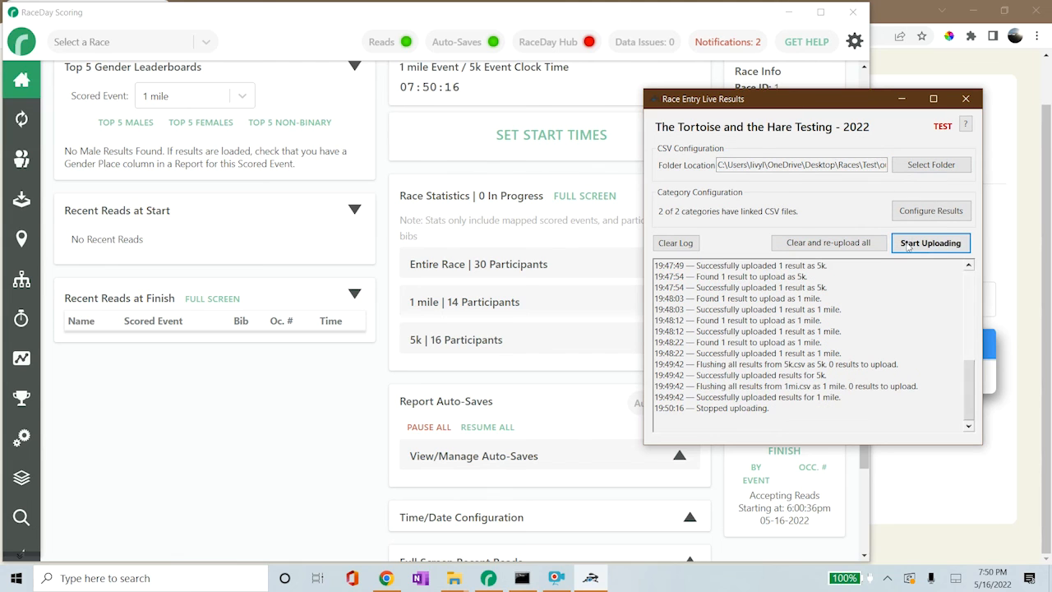
pyautogui.moveTo(701, 102); pyautogui.dragTo(728, 94)
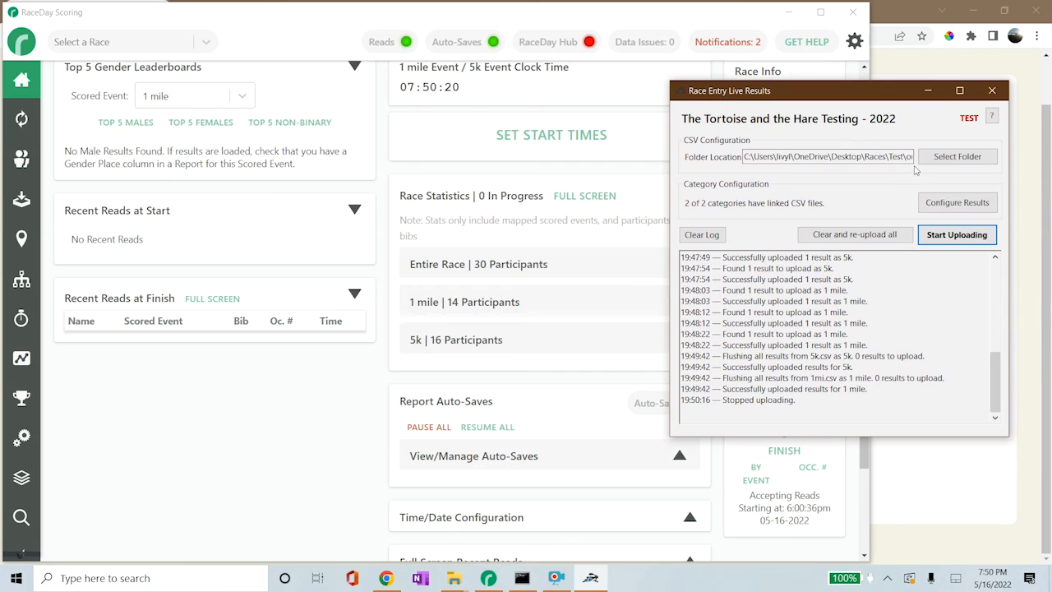